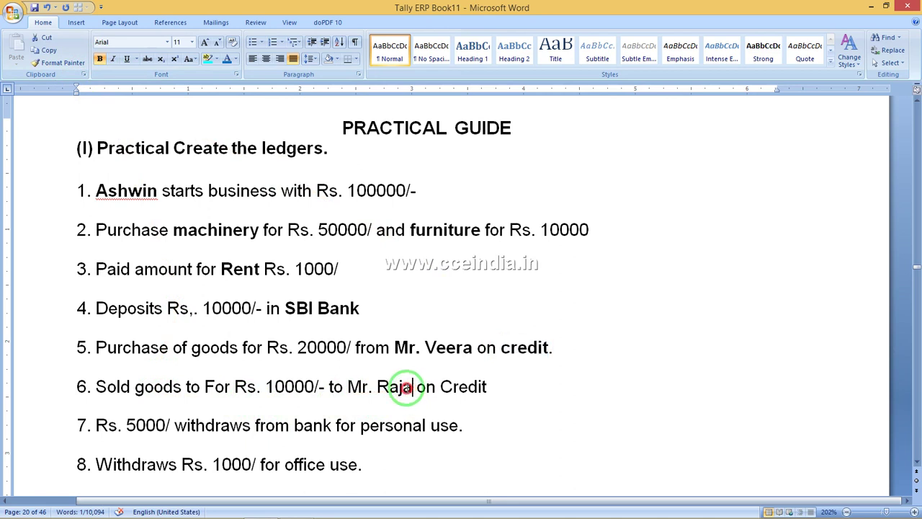
Step: Make the customer's name and the word "Credit" bold in transaction 6
click(100, 59)
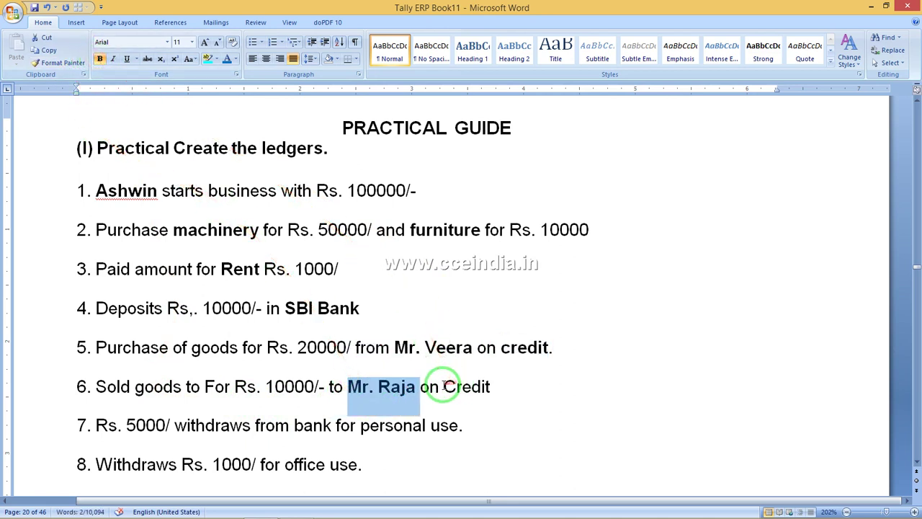
drag(445, 386, 494, 389)
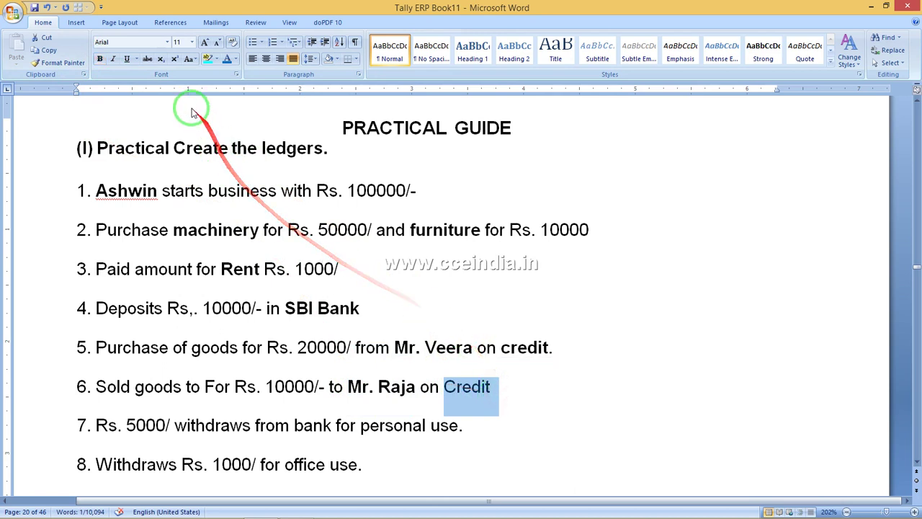
click(100, 60)
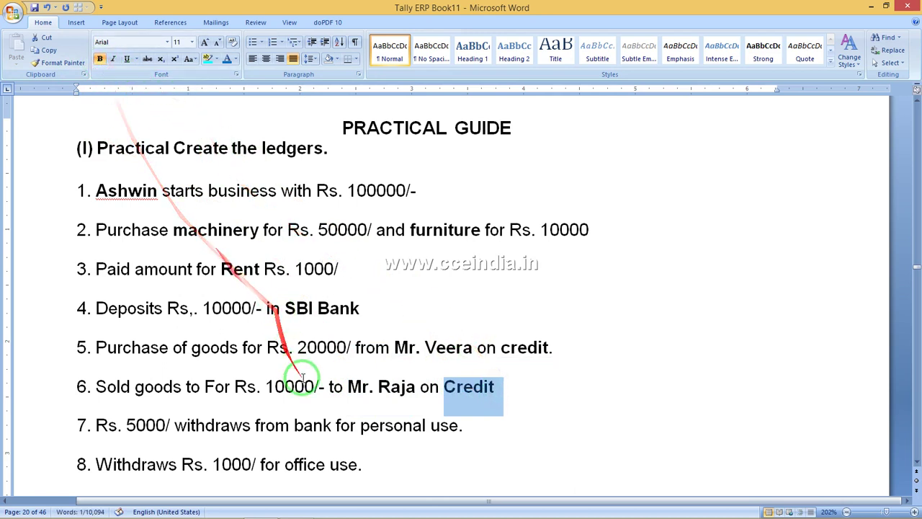
click(468, 386)
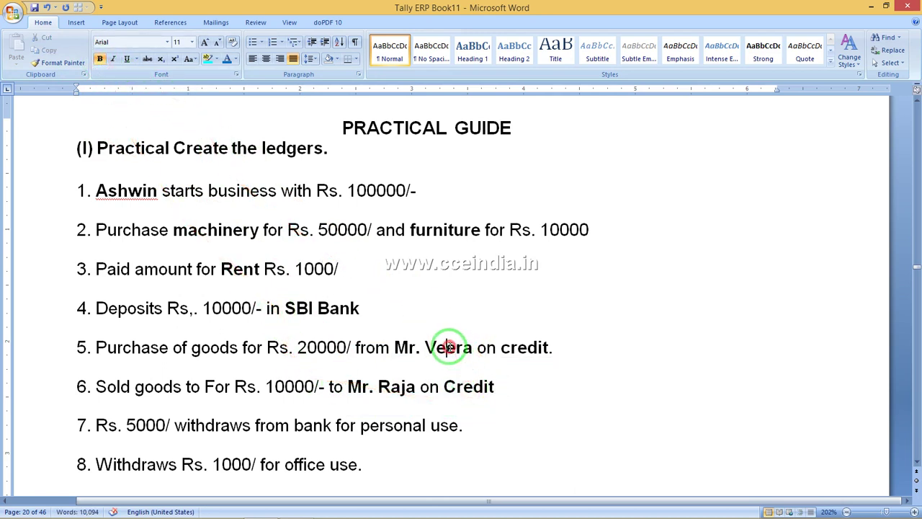
Step: Examine the bank deposit in transaction 4 and the parties and credit terms in transactions 5 and 6
click(317, 308)
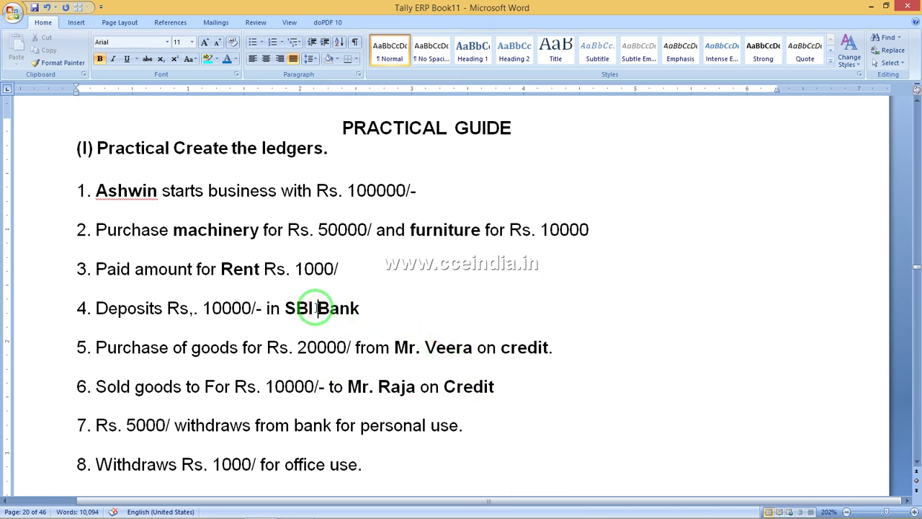
click(435, 347)
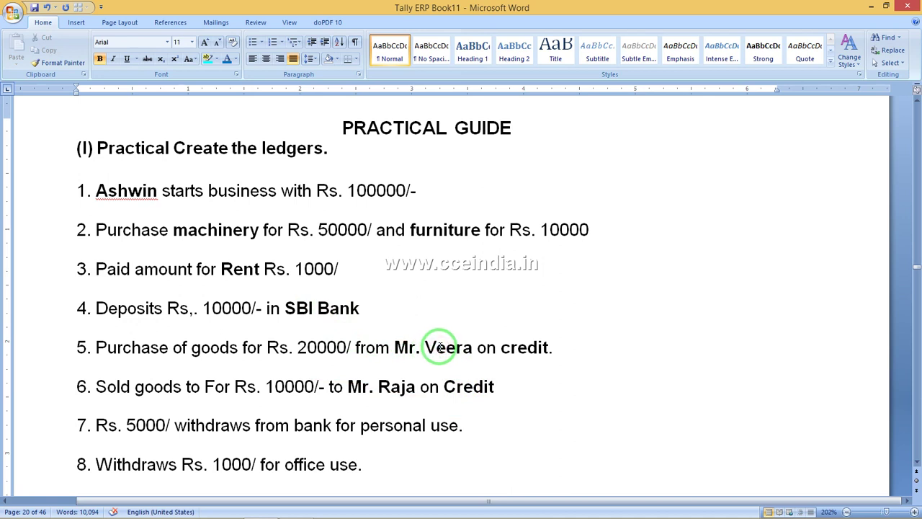
drag(471, 345, 443, 350)
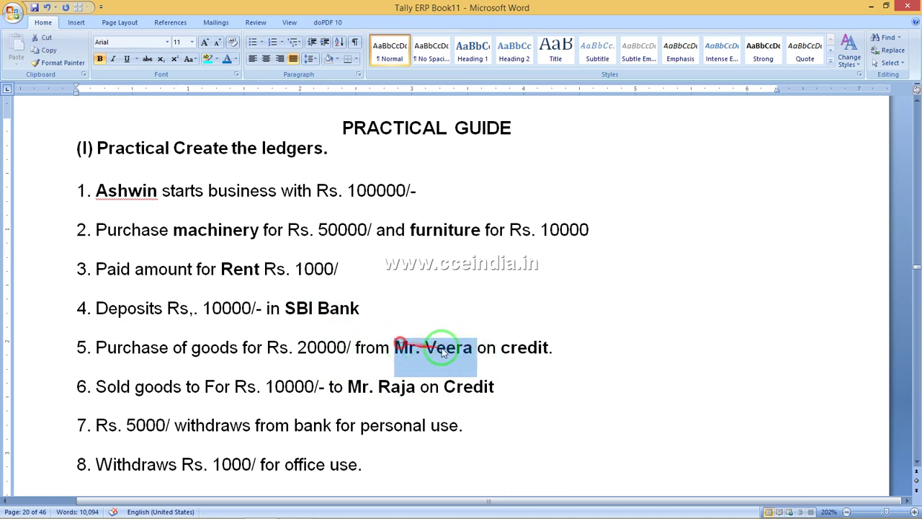
drag(549, 347, 527, 347)
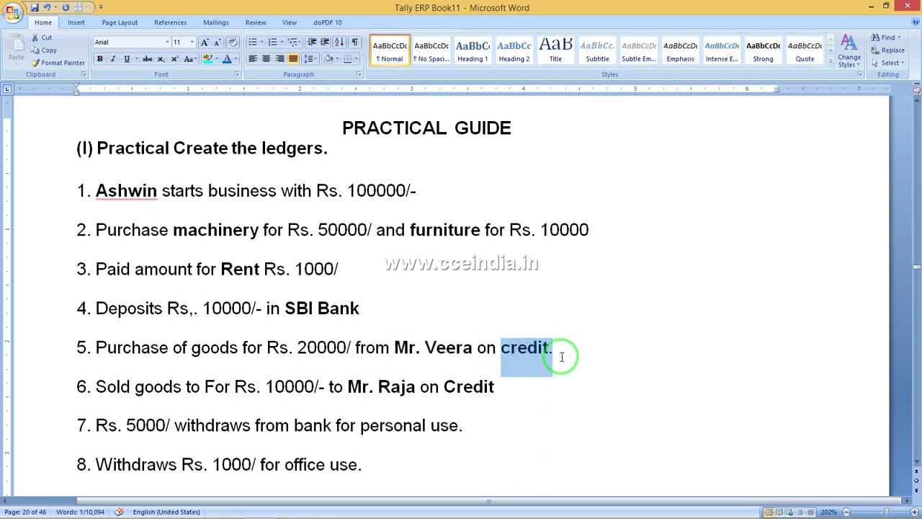
click(560, 353)
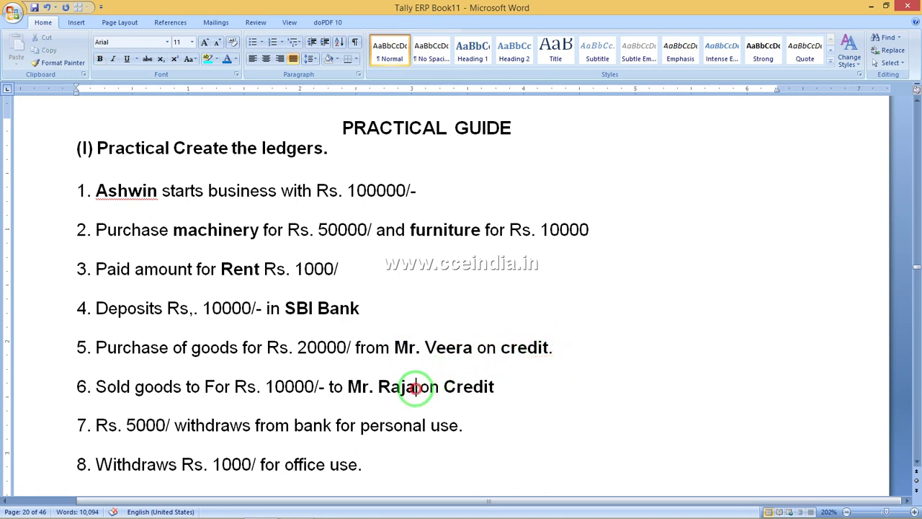
drag(418, 387, 355, 387)
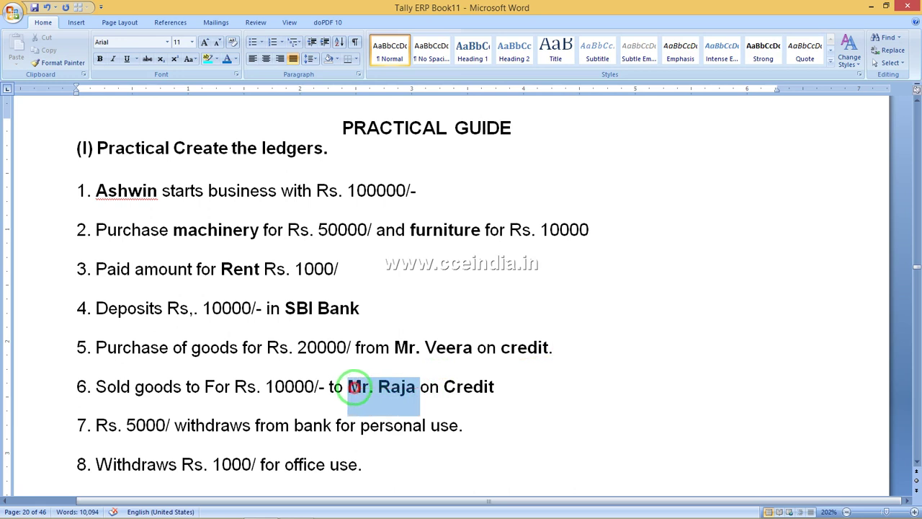
mouse_move(355, 387)
mouse_down()
mouse_move(638, 397)
mouse_move(533, 382)
mouse_move(447, 385)
mouse_up()
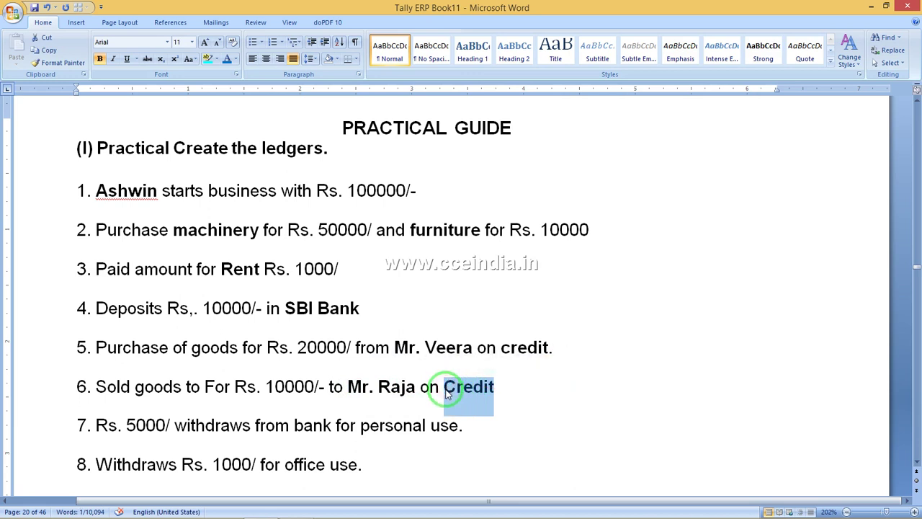
Step: Read the personal-use withdrawal in transaction 7 and compare the payer in transaction 9 with the buyer in transaction 6
click(266, 427)
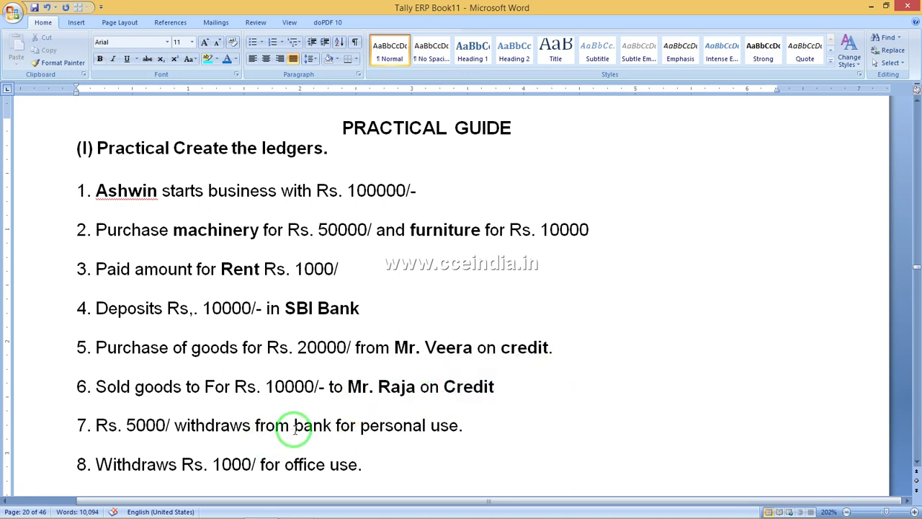
mouse_move(264, 428)
mouse_down()
mouse_move(195, 432)
mouse_move(190, 287)
mouse_up()
mouse_move(124, 181)
mouse_down()
mouse_move(123, 247)
mouse_move(295, 290)
mouse_move(335, 317)
mouse_move(324, 346)
mouse_up()
scroll(324, 348, down, 3)
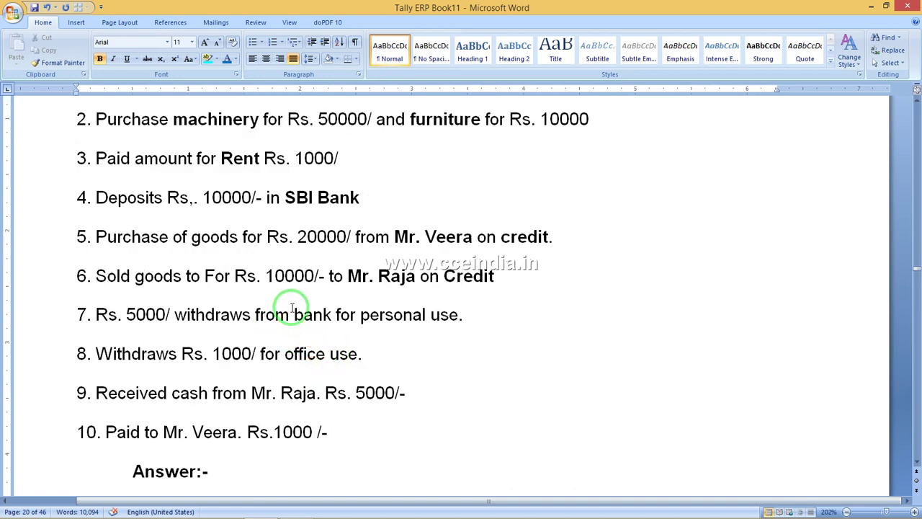
drag(330, 290, 252, 294)
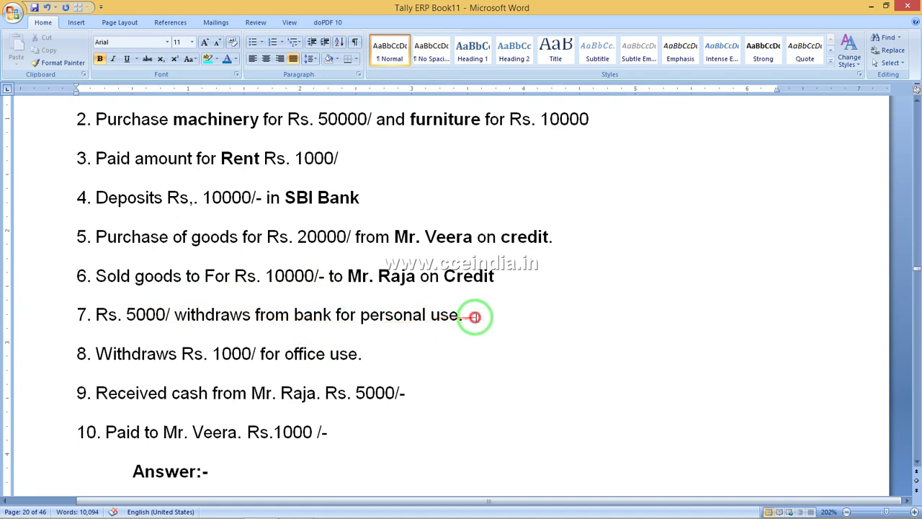
drag(473, 315, 98, 313)
scroll(104, 146, up, 4)
click(142, 246)
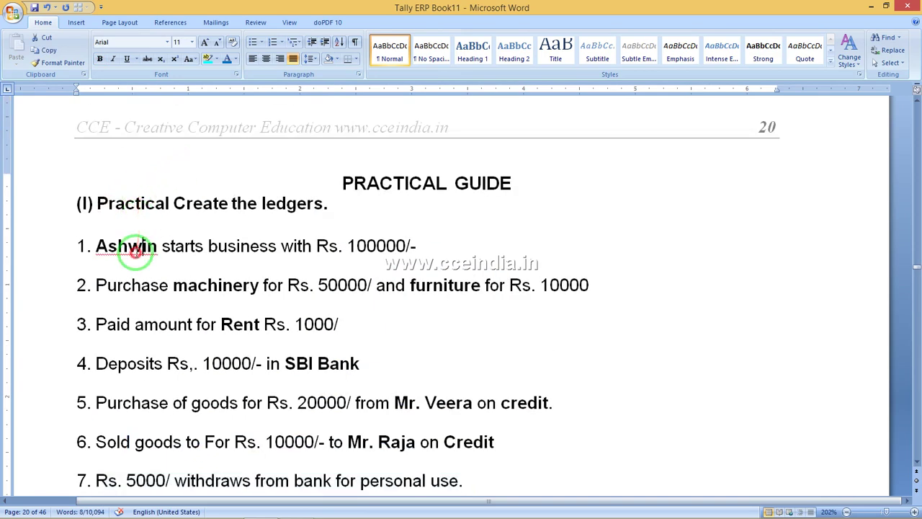
scroll(216, 338, down, 2)
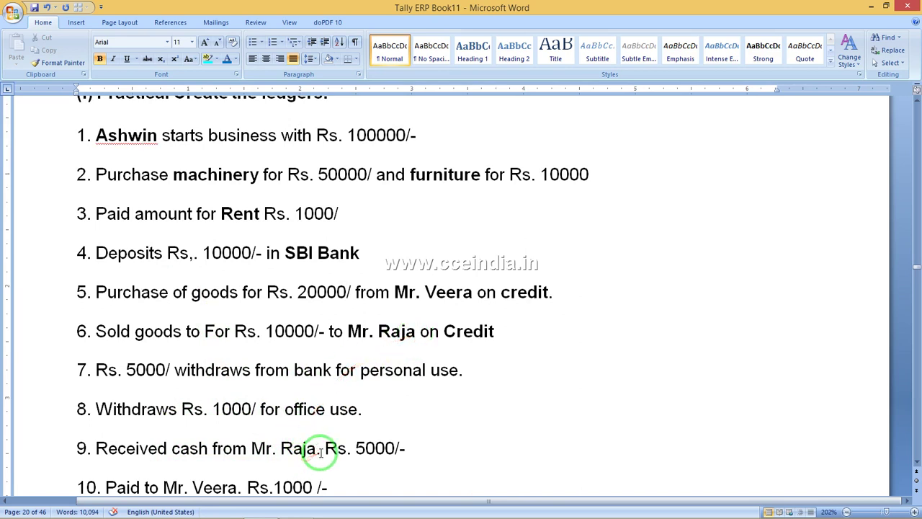
drag(325, 449, 258, 448)
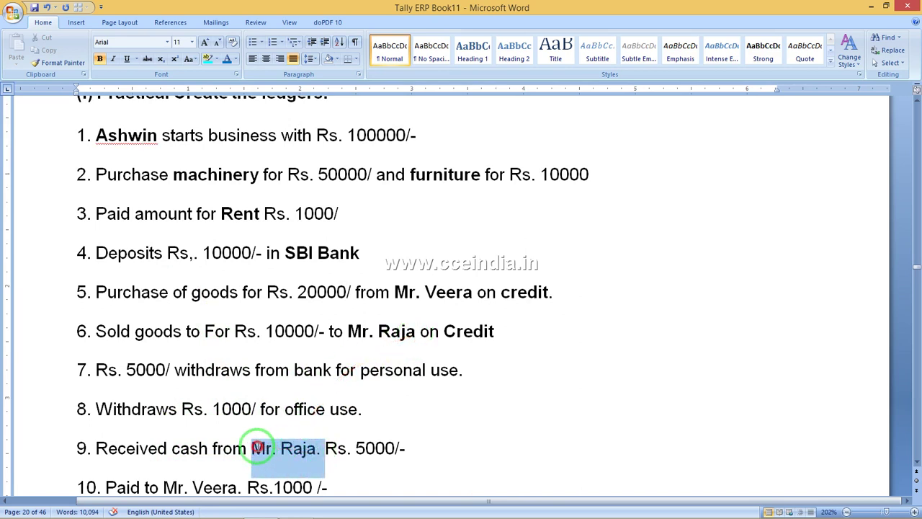
click(377, 339)
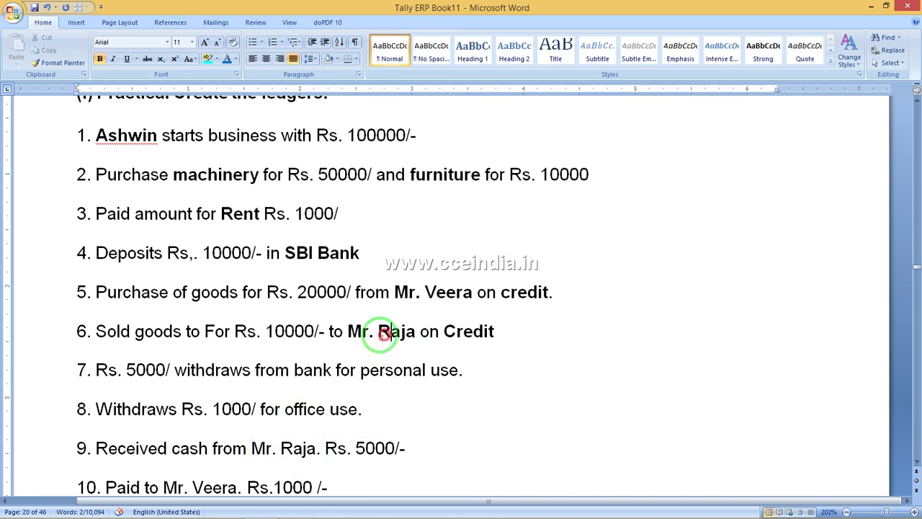
Step: Delete the period after the customer's name in transaction 9
click(317, 450)
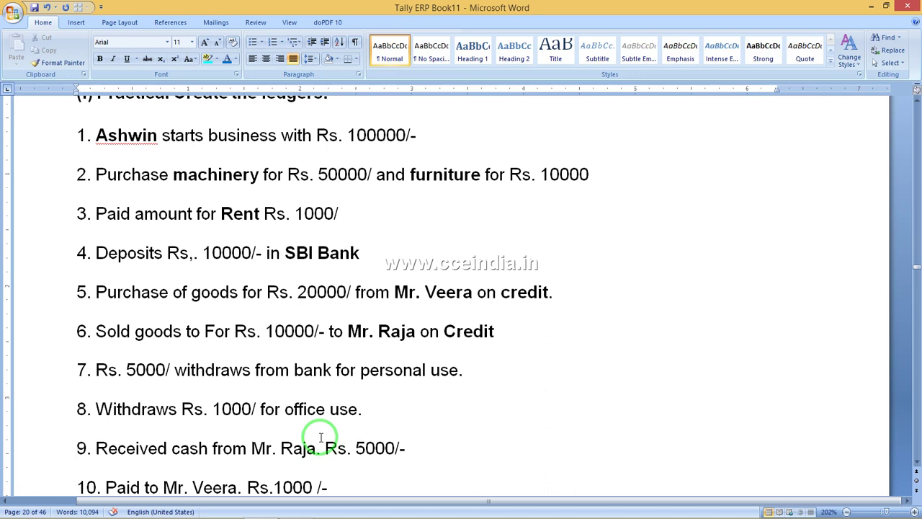
click(317, 448)
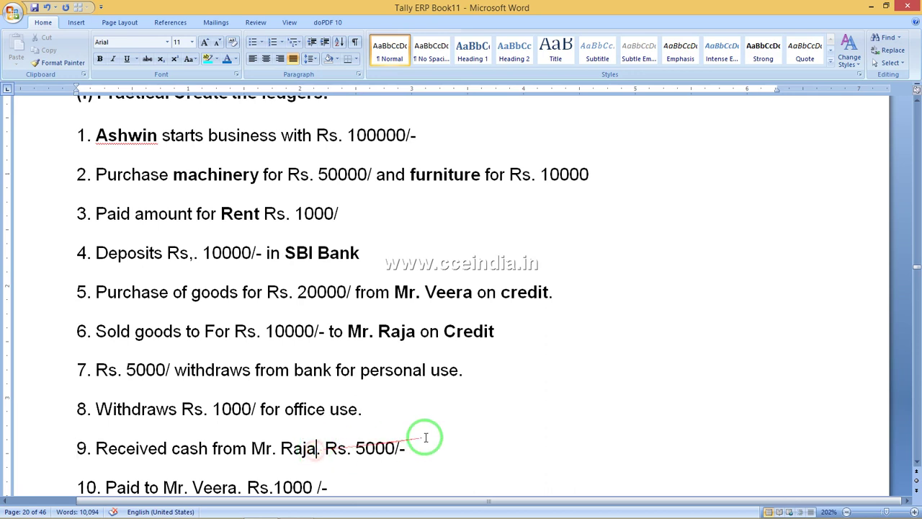
key(Delete)
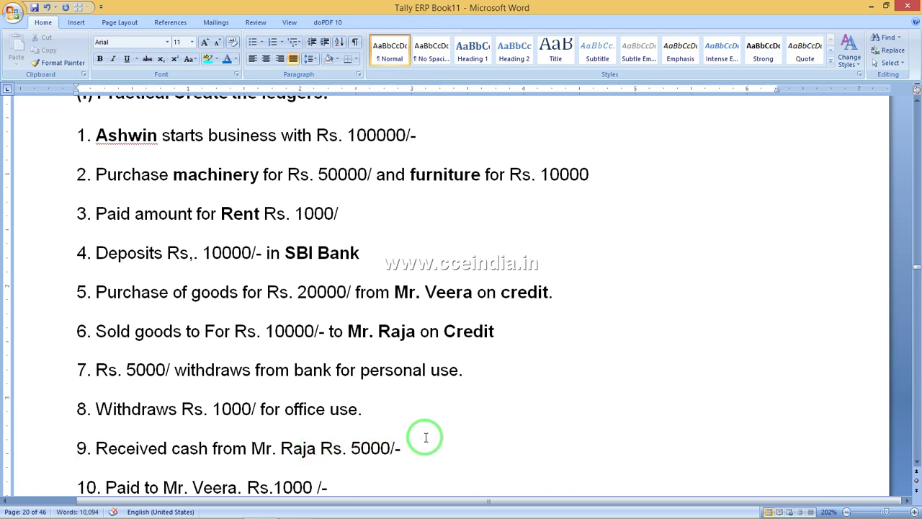
Step: Read transaction 10 and examine the answer table for the required ledgers and the group each belongs to
scroll(425, 437, down, 2)
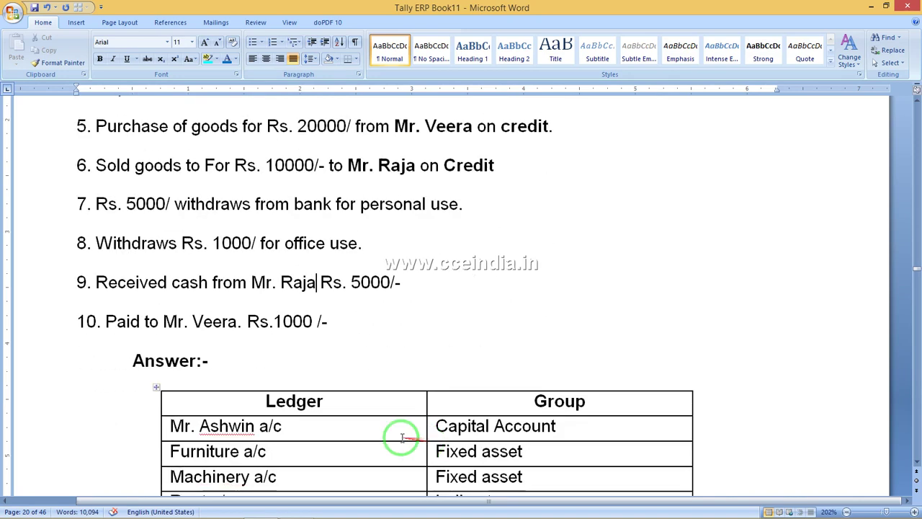
click(223, 321)
drag(223, 321, 165, 310)
click(287, 346)
scroll(305, 351, down, 5)
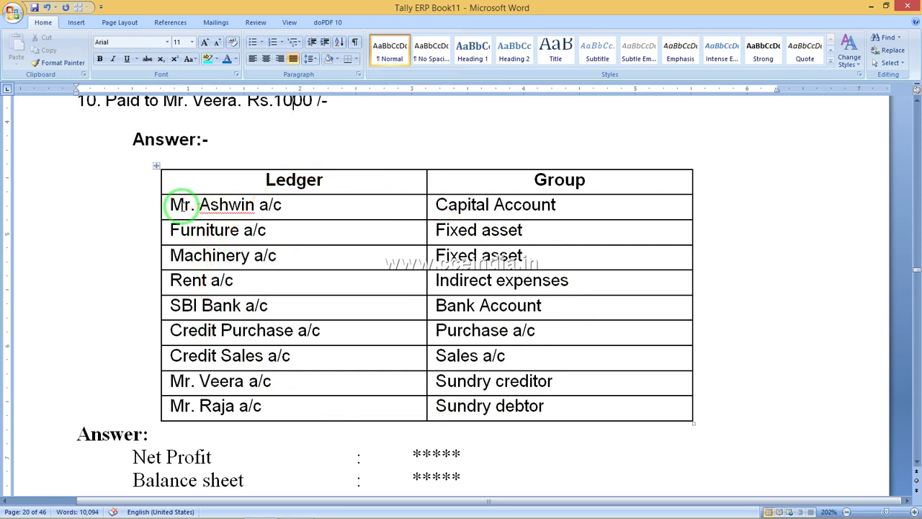
drag(170, 205, 282, 206)
drag(181, 231, 205, 278)
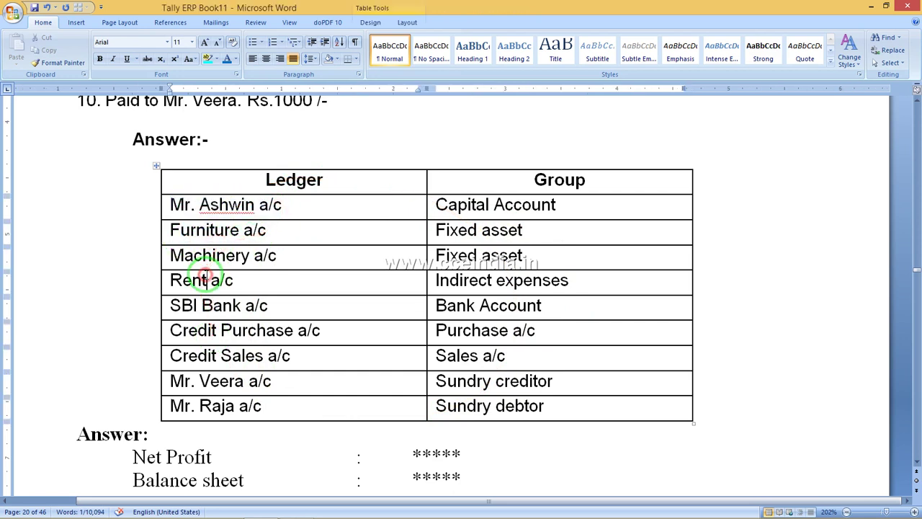
click(194, 308)
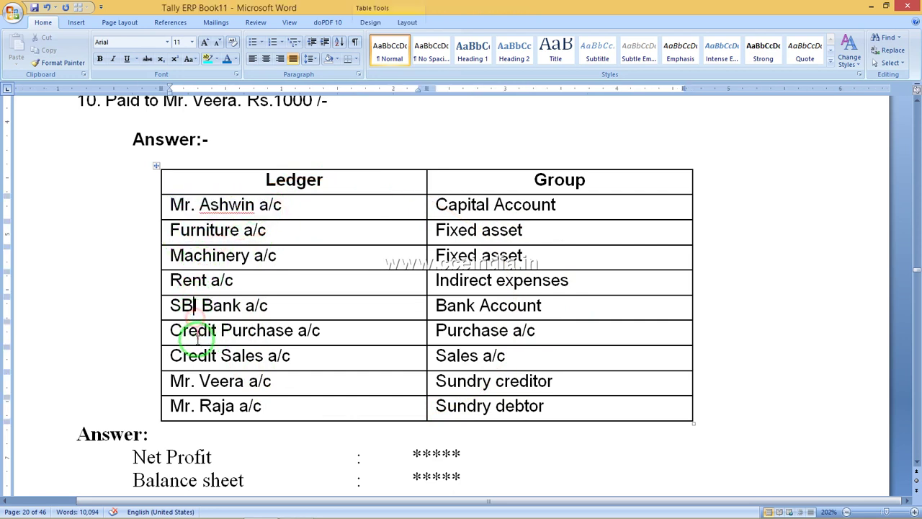
click(200, 380)
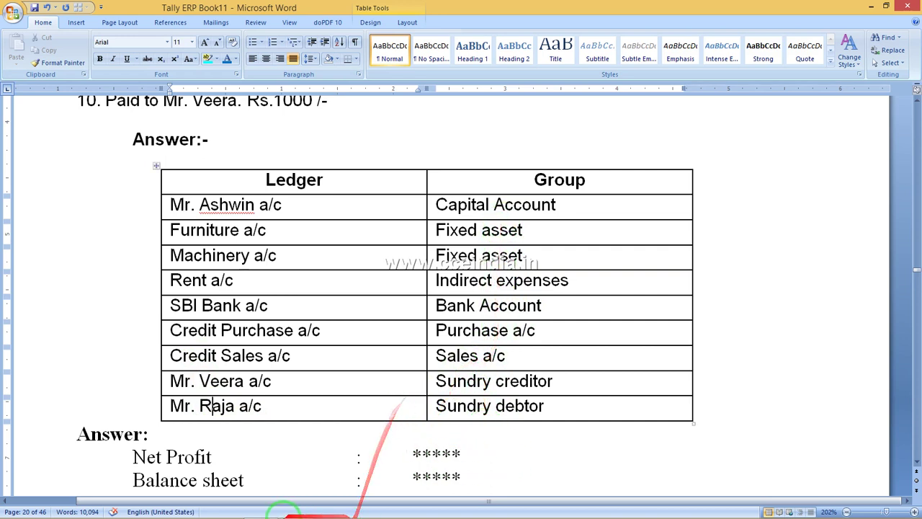
Step: Switch to Tally.ERP 9 and open multiple ledger creation under All Items
click(298, 508)
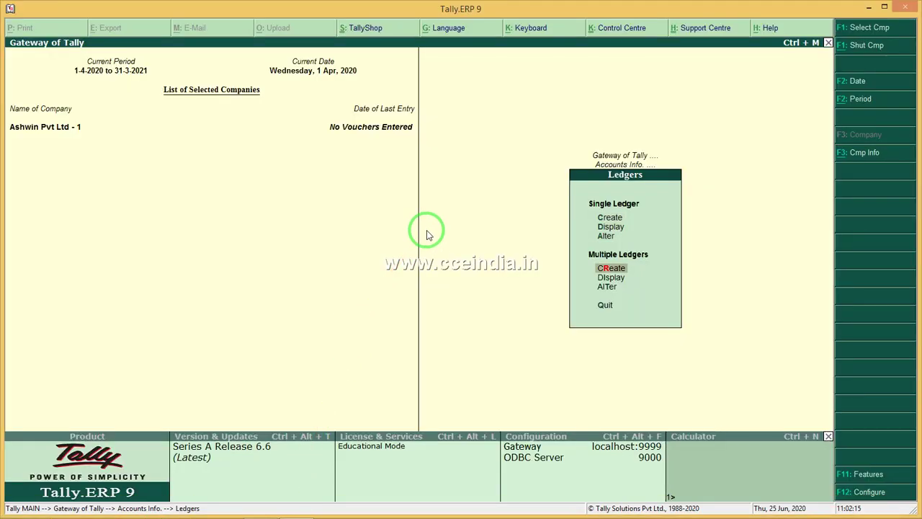
key(Return)
key(Return)
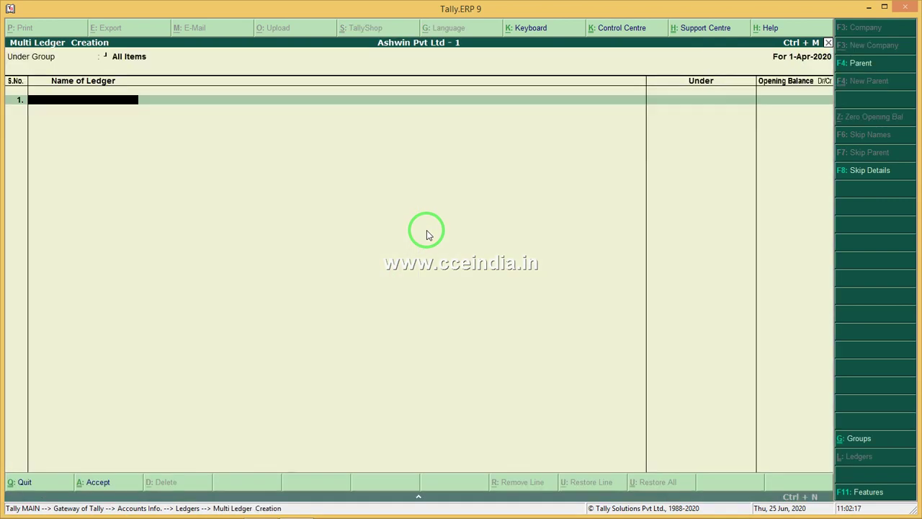
Step: Check the ledger table in Word, then try to add the business owner's ledger under Capital Account in Tally.ERP 9
mouse_move(353, 516)
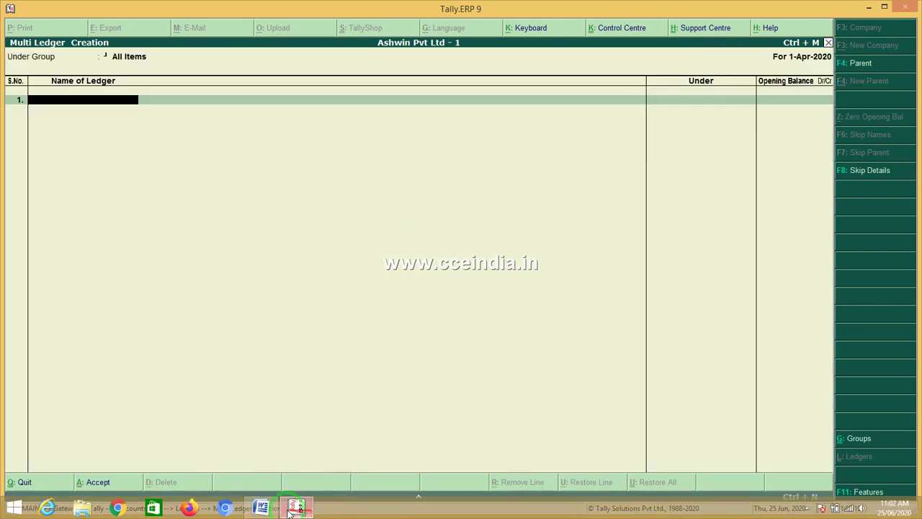
click(262, 509)
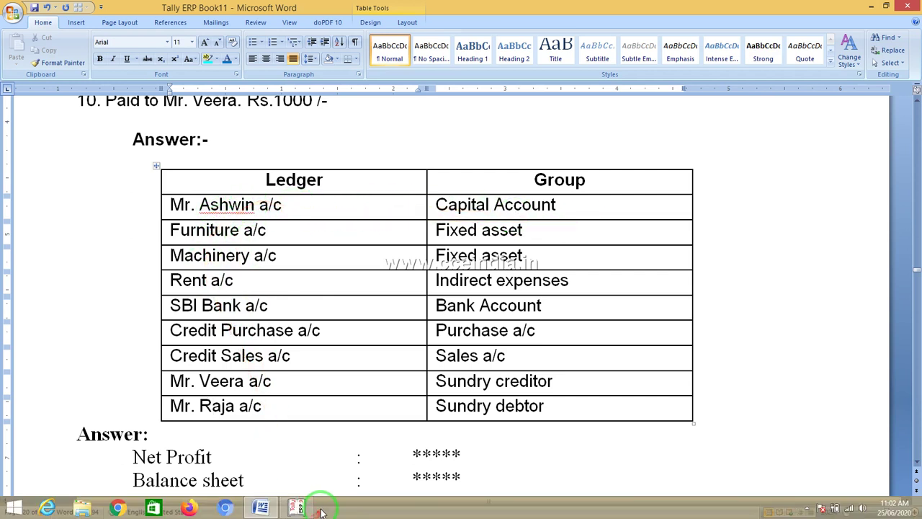
click(298, 508)
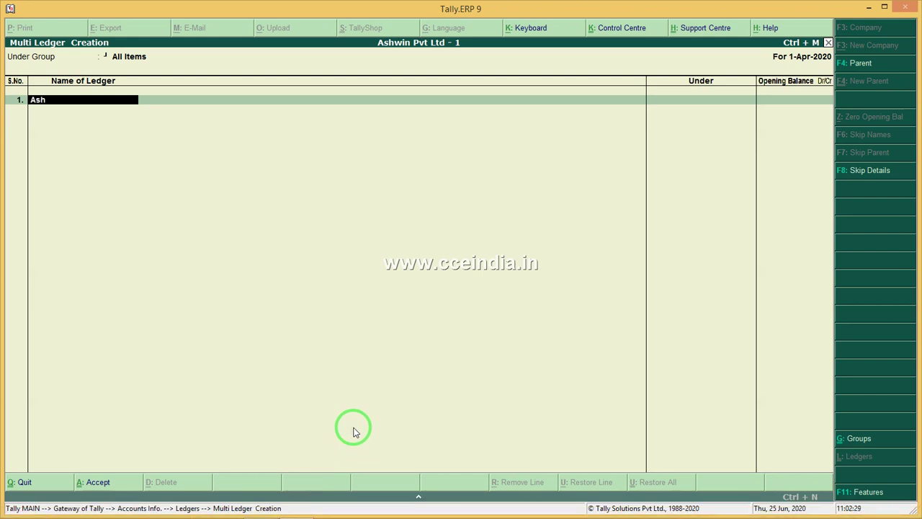
key(Return)
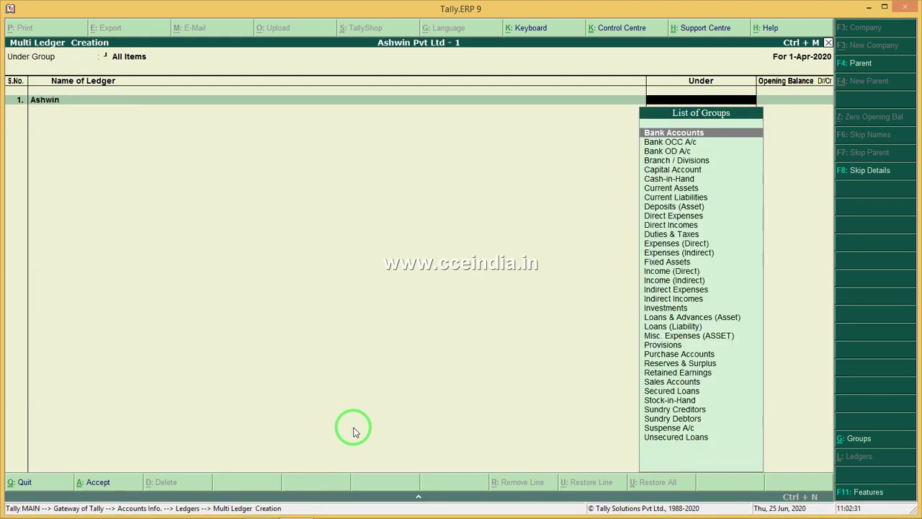
text(C)
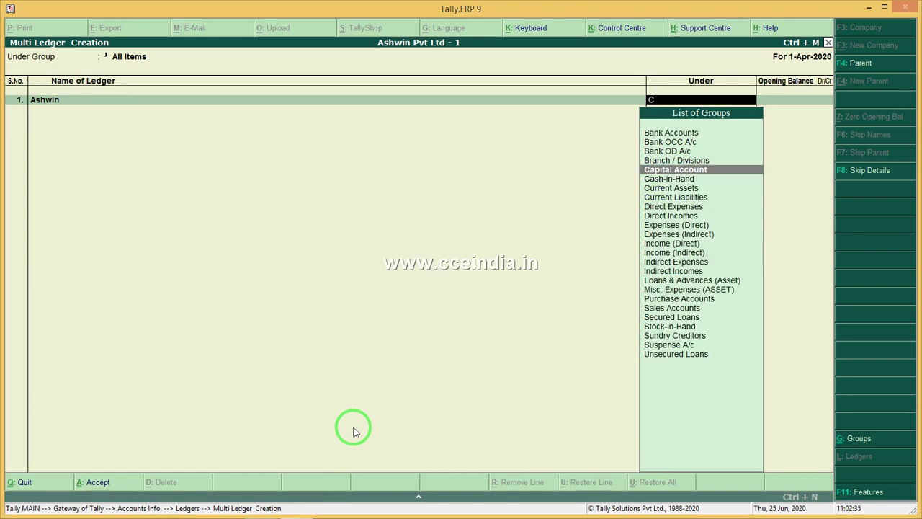
key(Return)
key(Return)
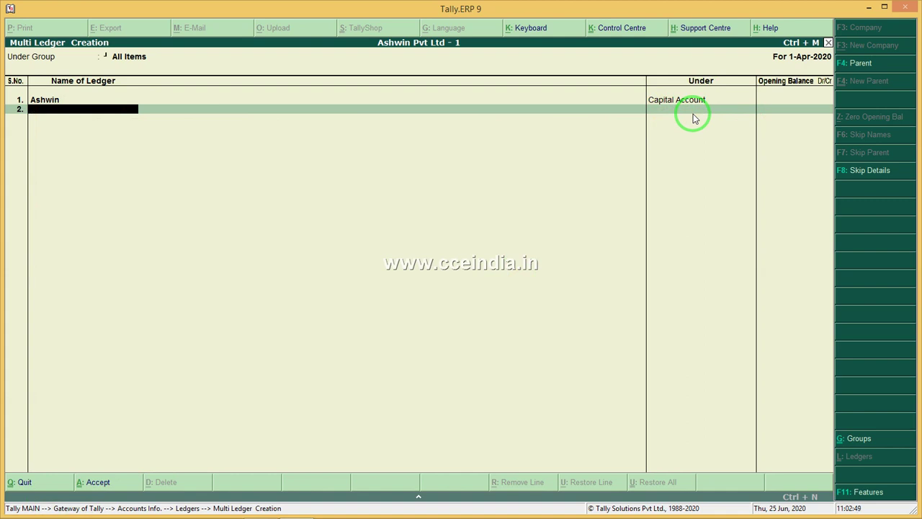
key(Escape)
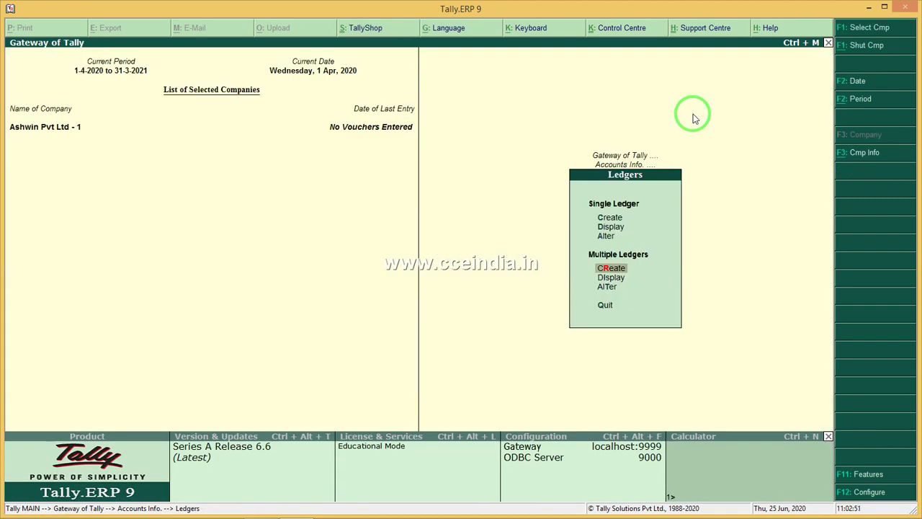
key(Up)
key(Up)
key(Up)
key(Return)
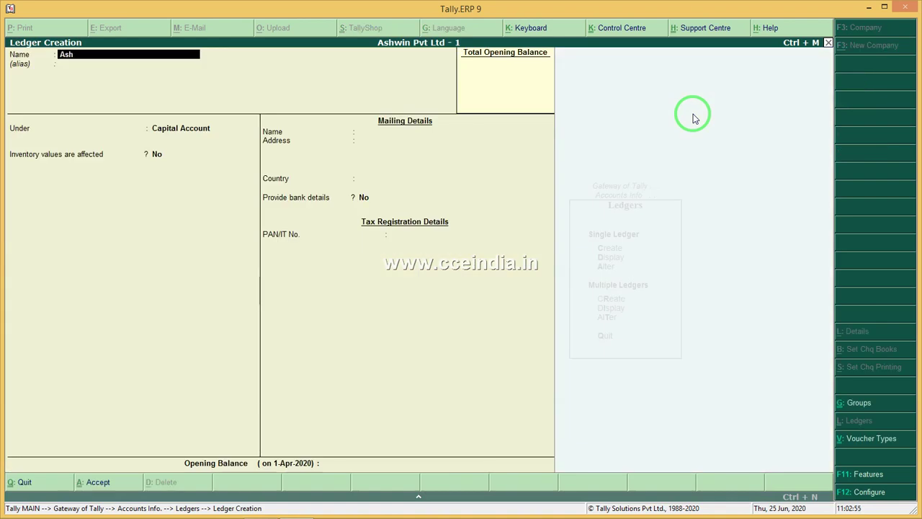
key(Return)
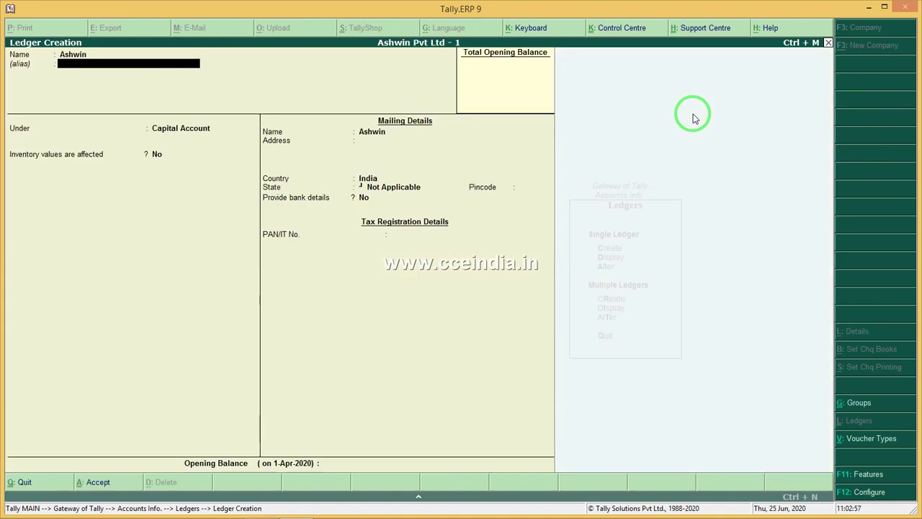
key(Return)
key(Return)
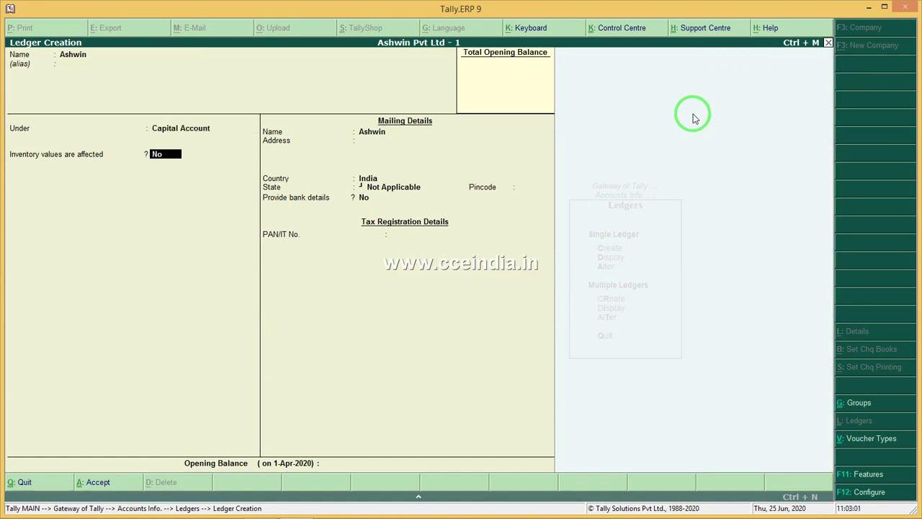
key(Return)
key(Return)
key(Return)
key(Return)
key(Return)
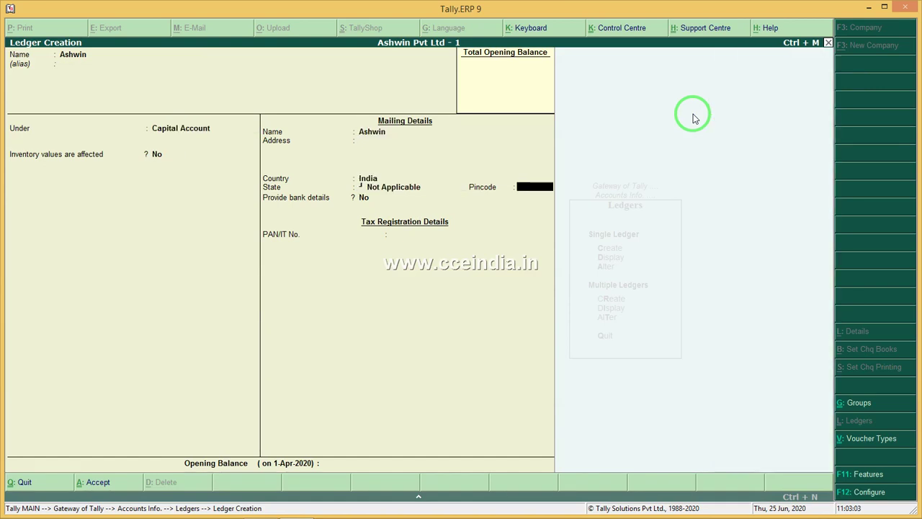
key(Return)
key(Return)
key(Return)
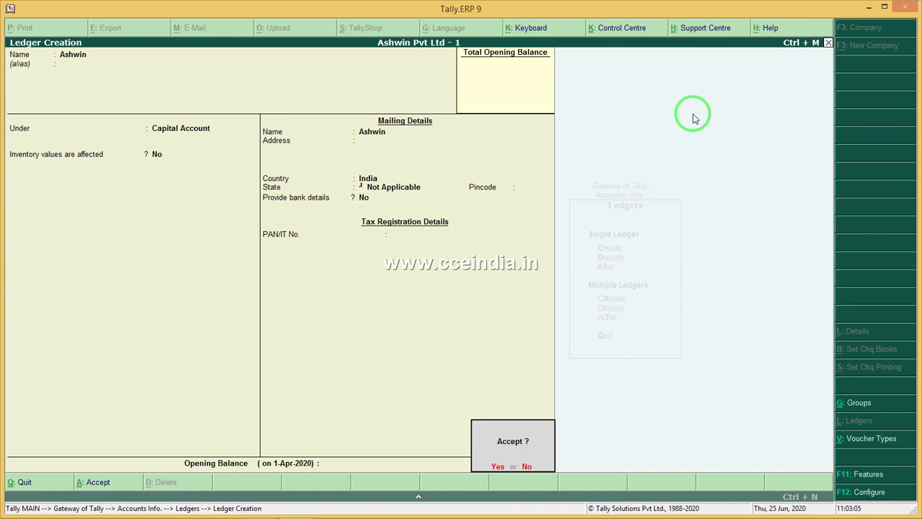
key(n)
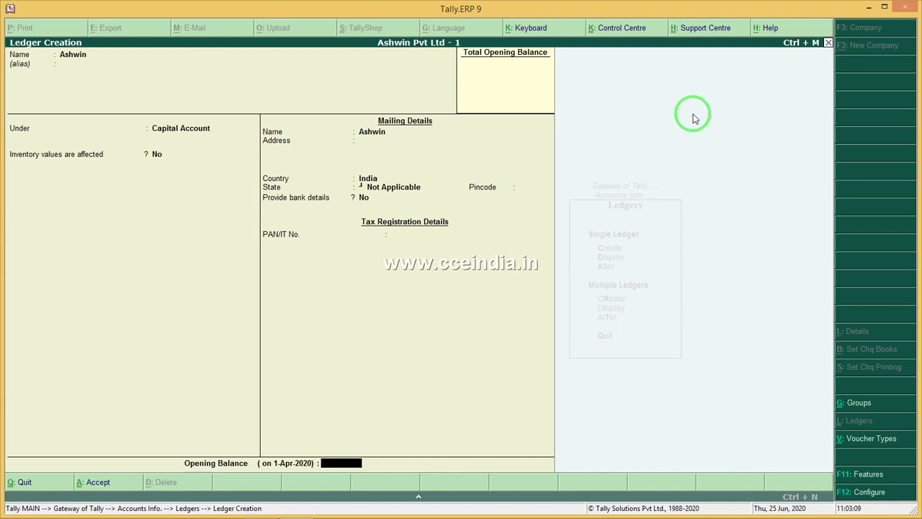
key(Escape)
key(Escape)
key(Escape)
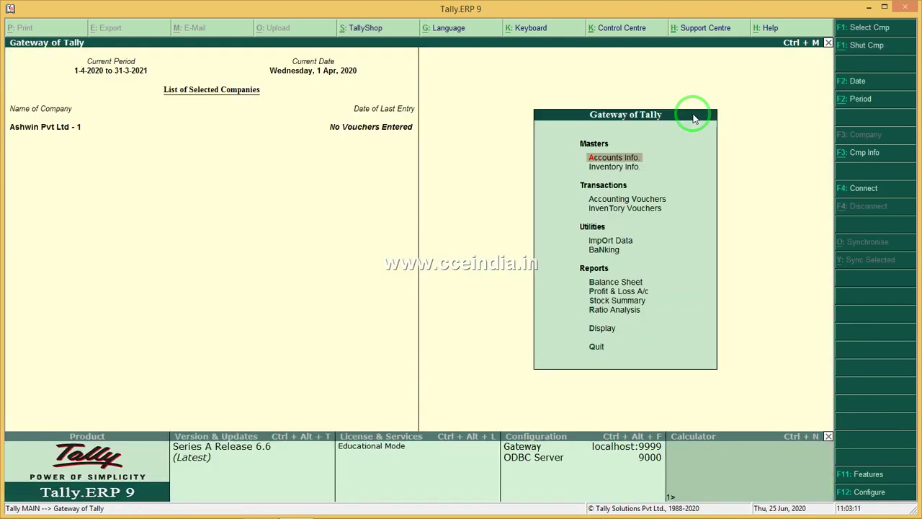
Step: Dismiss the antivirus alert and open the multiple ledger display for All Items
key(Return)
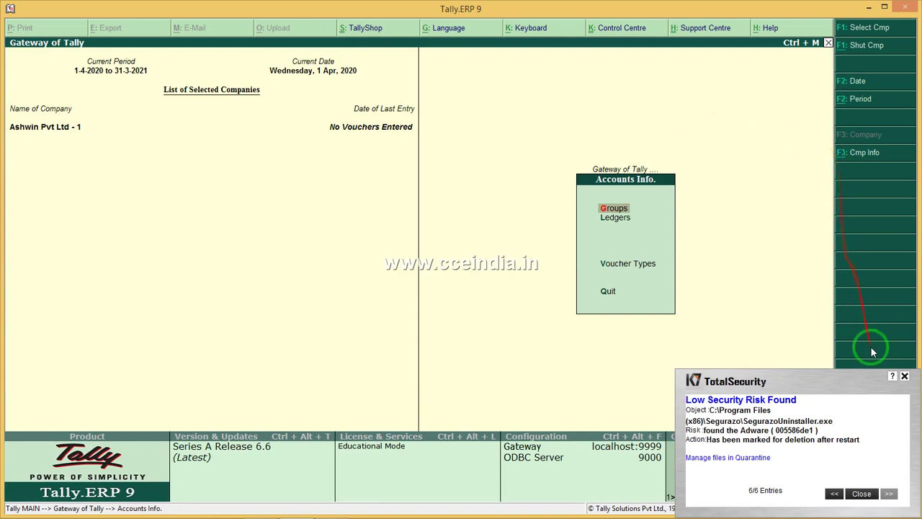
click(904, 376)
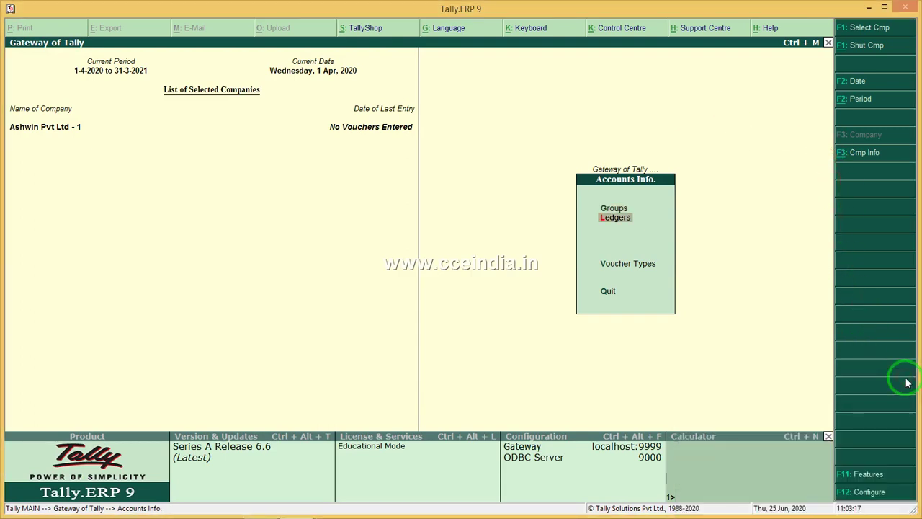
key(Return)
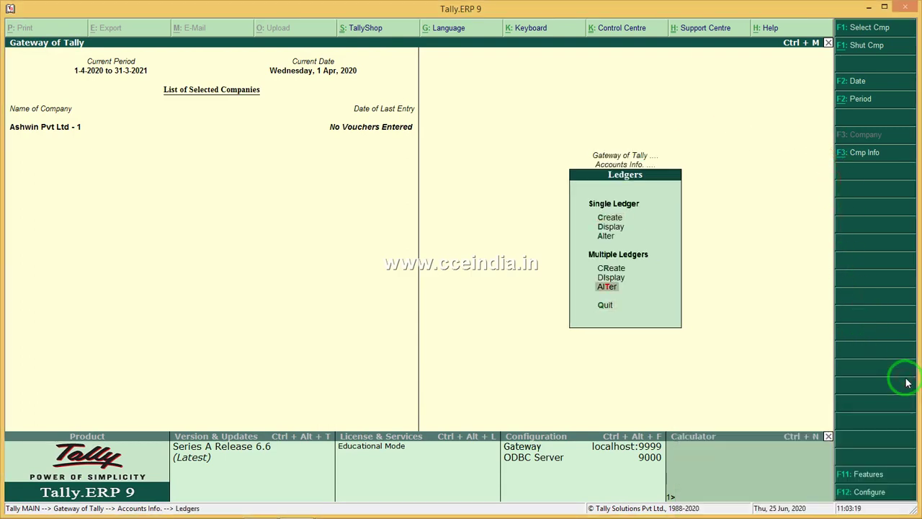
key(Return)
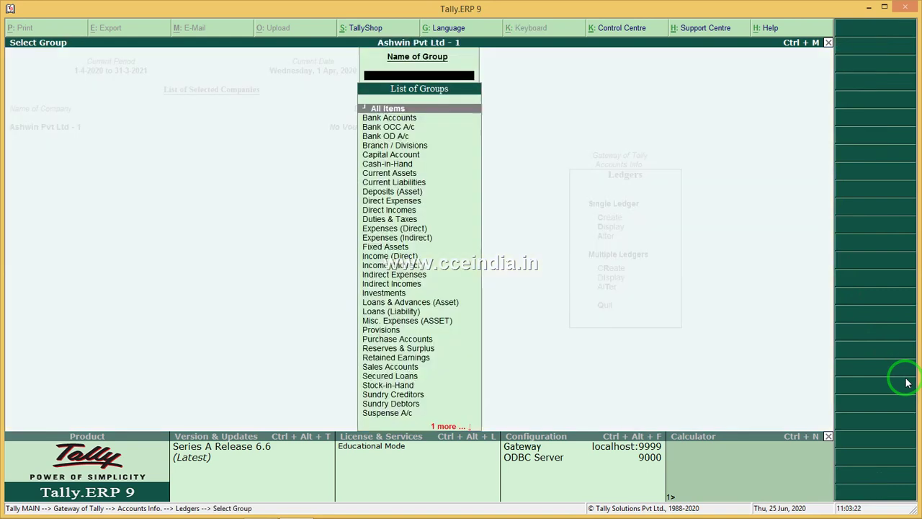
key(Return)
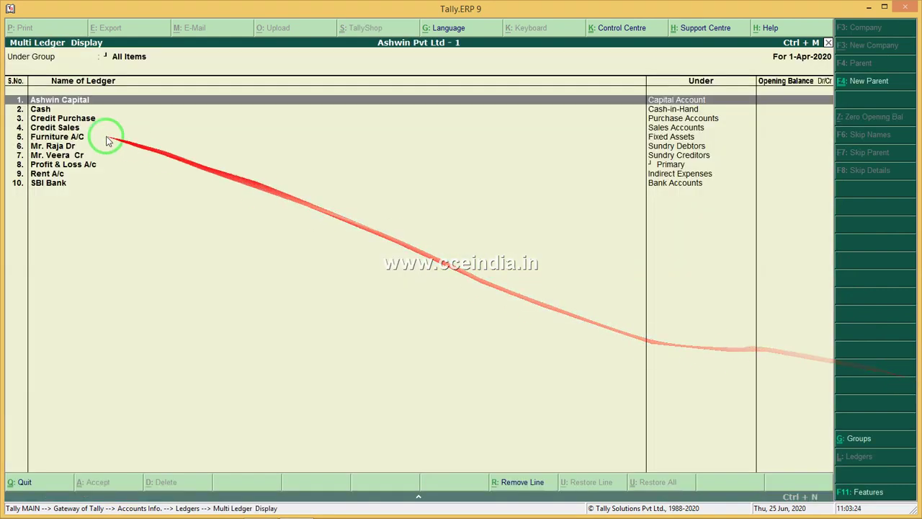
Step: Switch between Word and Tally.ERP 9 to compare the answer table's ledgers with the existing ledgers and identify any missing one
mouse_move(183, 513)
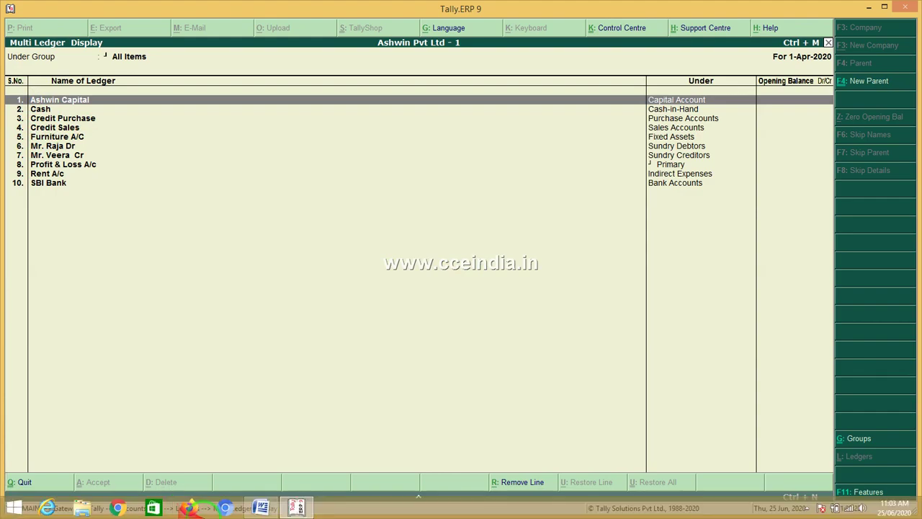
click(260, 507)
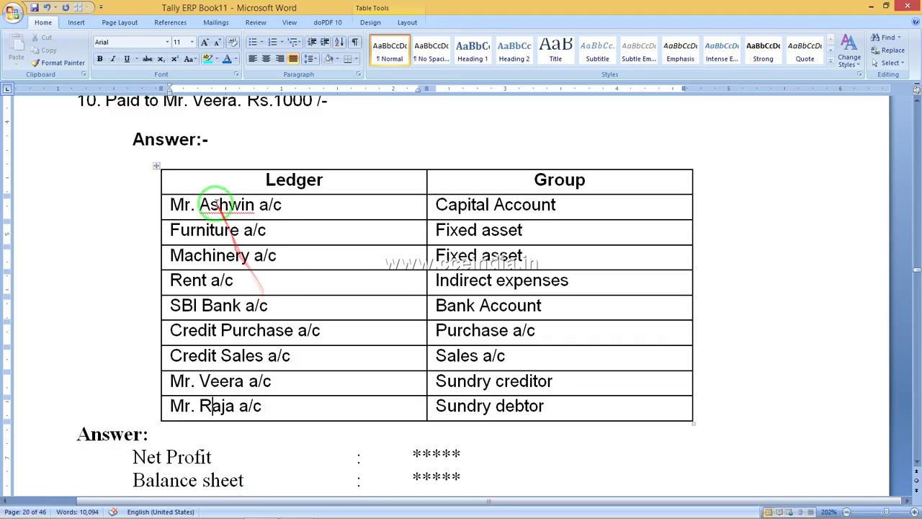
click(214, 255)
click(217, 330)
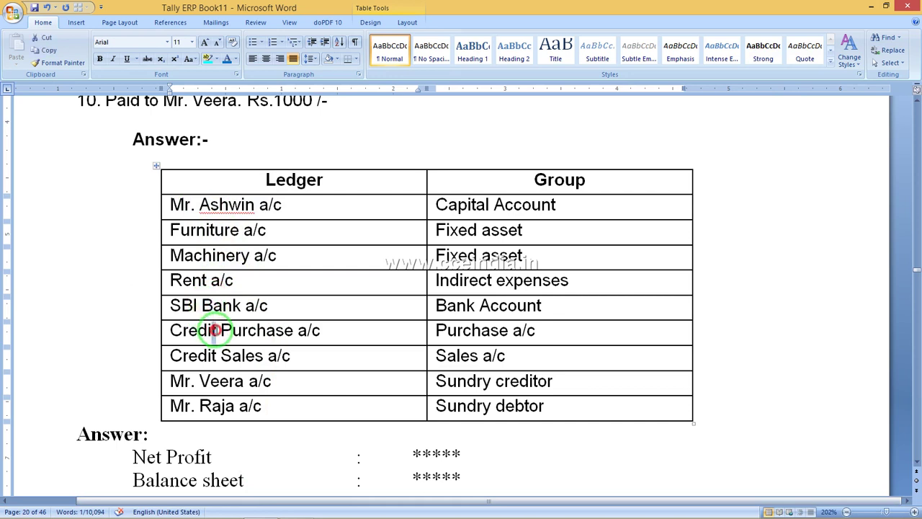
click(204, 360)
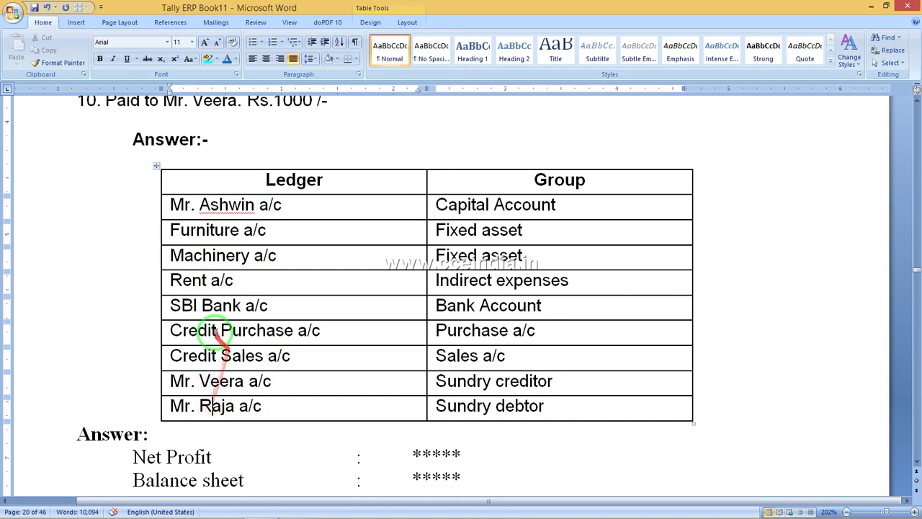
click(298, 508)
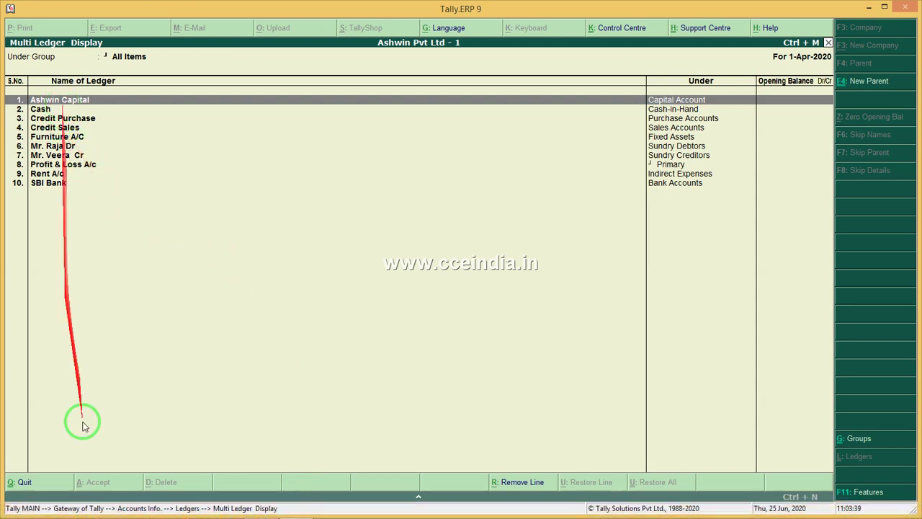
mouse_move(94, 513)
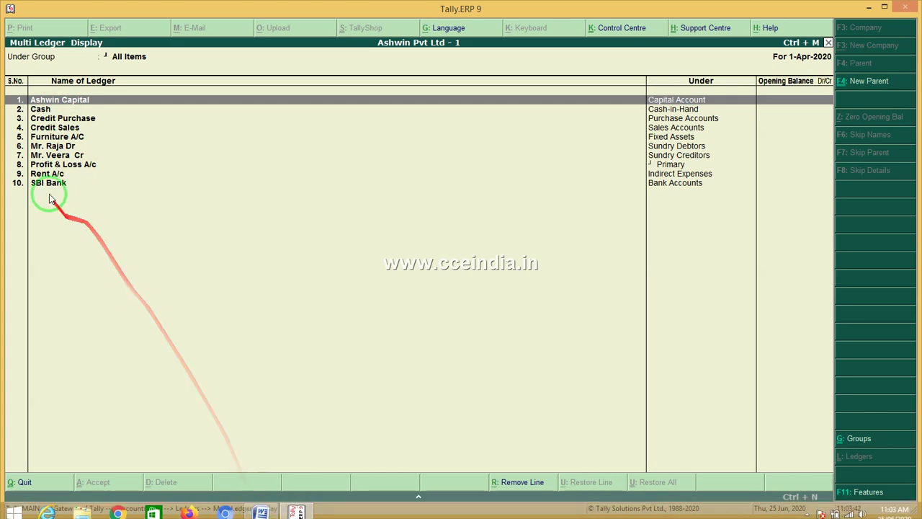
click(261, 505)
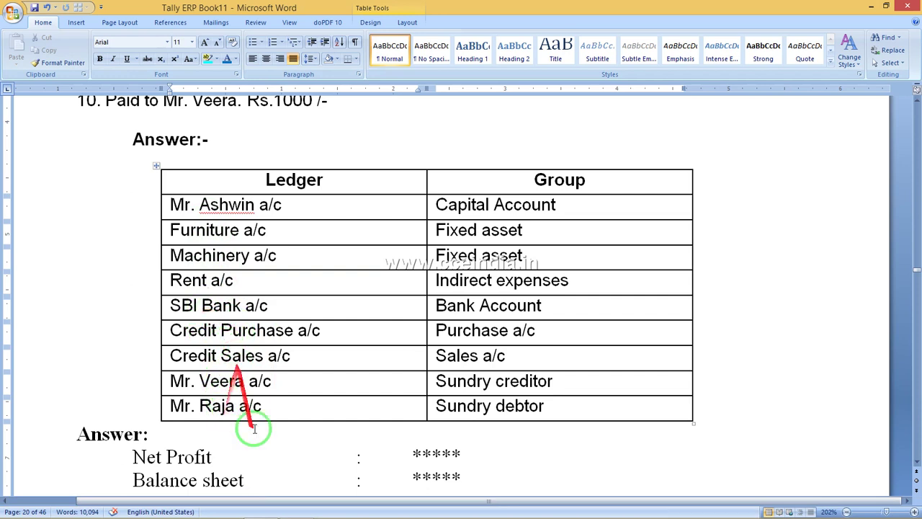
drag(216, 224, 208, 230)
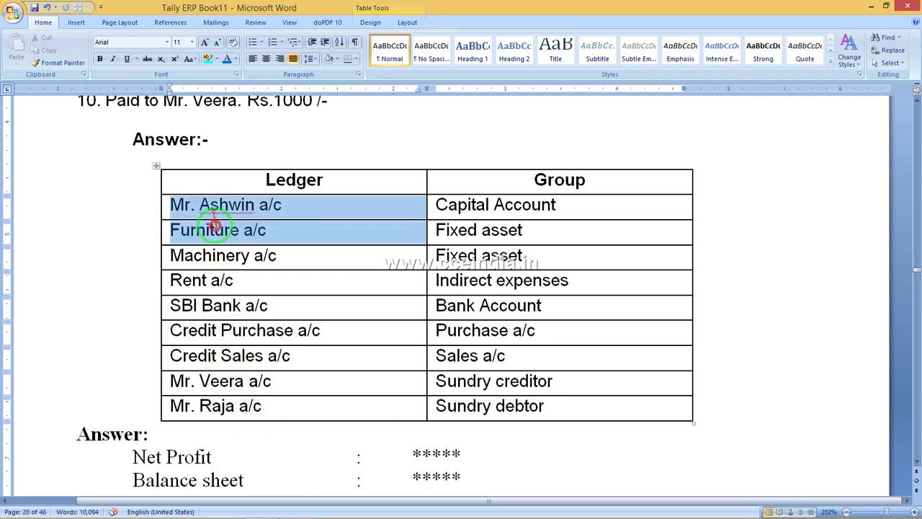
click(212, 255)
click(221, 282)
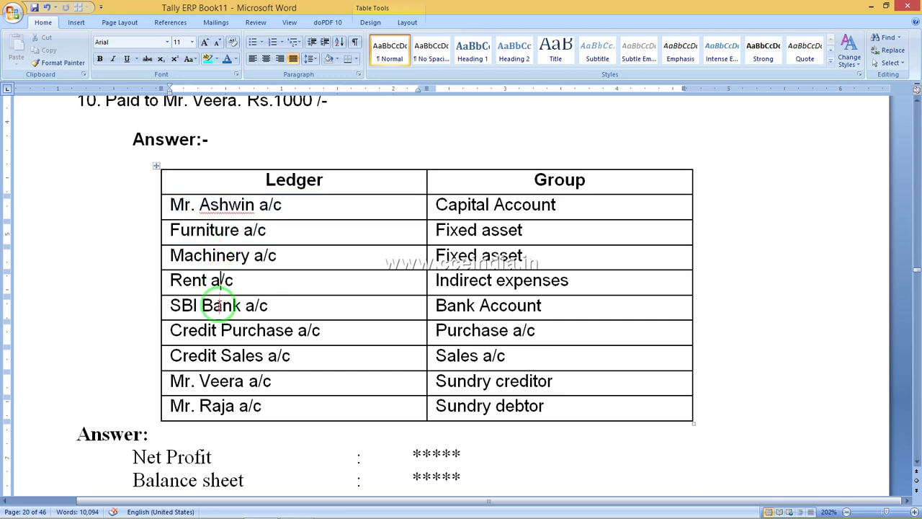
click(228, 380)
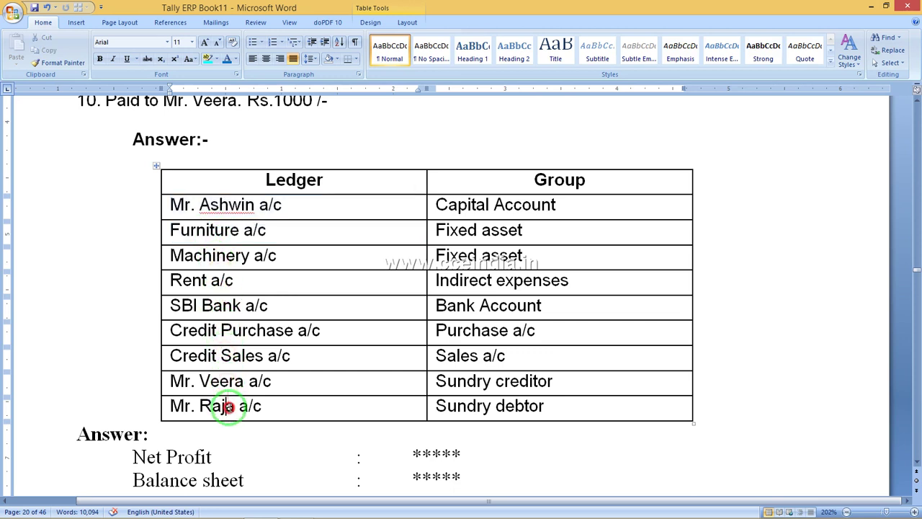
click(298, 506)
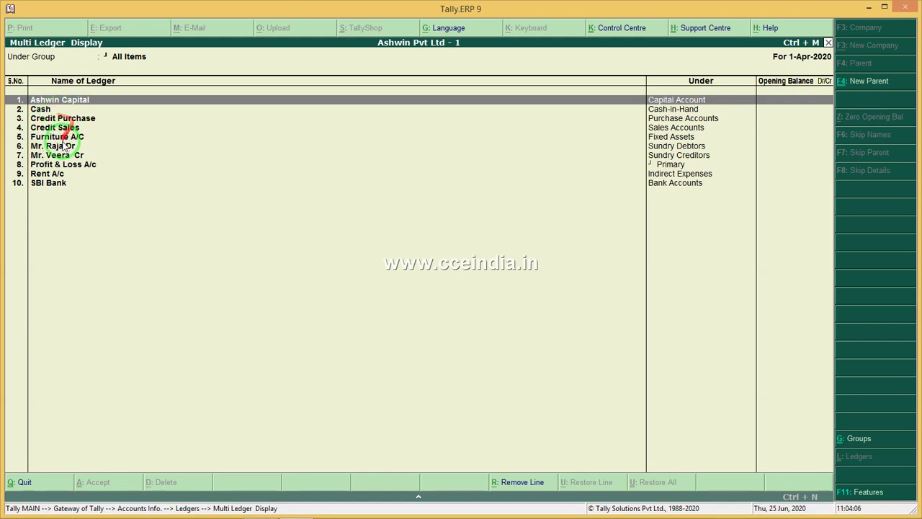
Step: Examine the Cash, Profit & Loss A/c, capital, Credit Purchase, Credit Sales and Furniture A/C ledgers in the list, then return to the Gateway of Tally
click(43, 112)
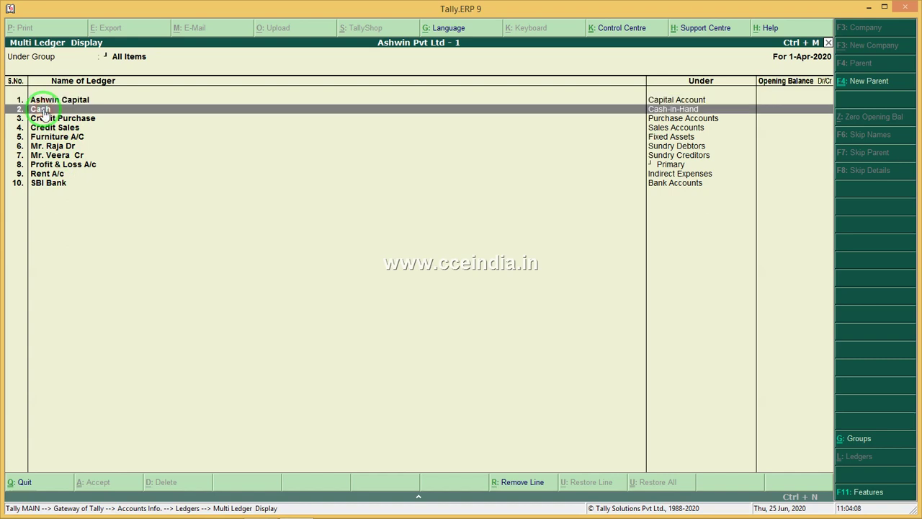
click(62, 168)
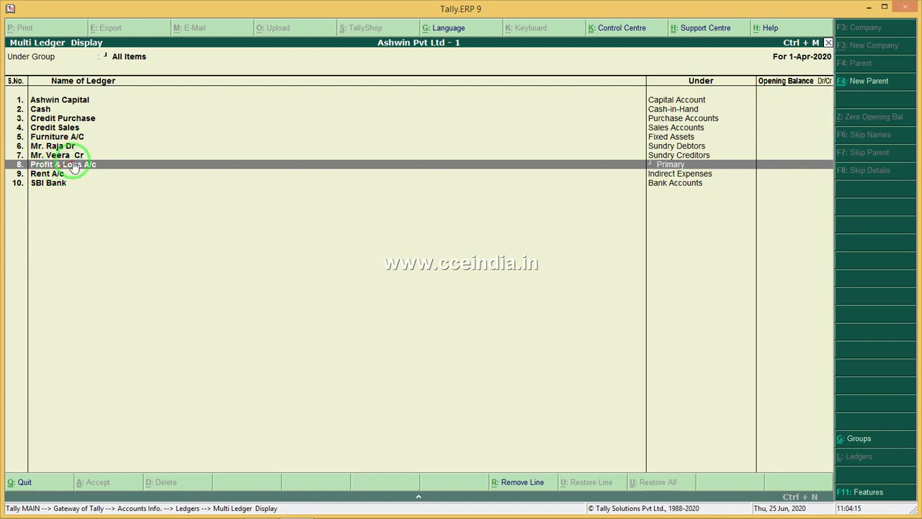
click(87, 102)
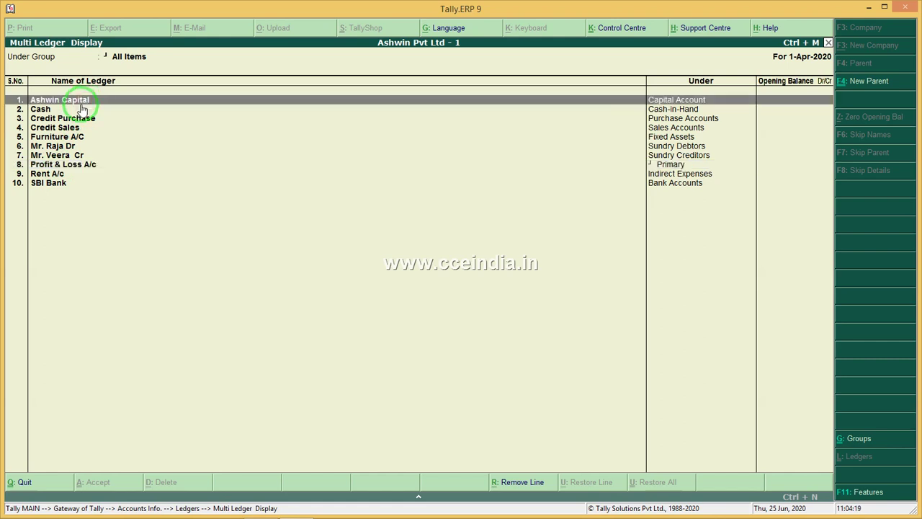
click(81, 118)
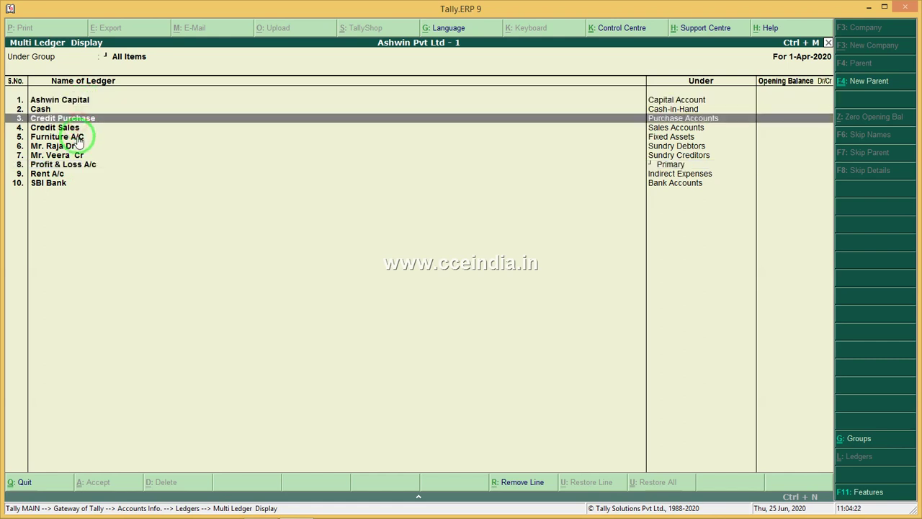
click(76, 128)
click(76, 138)
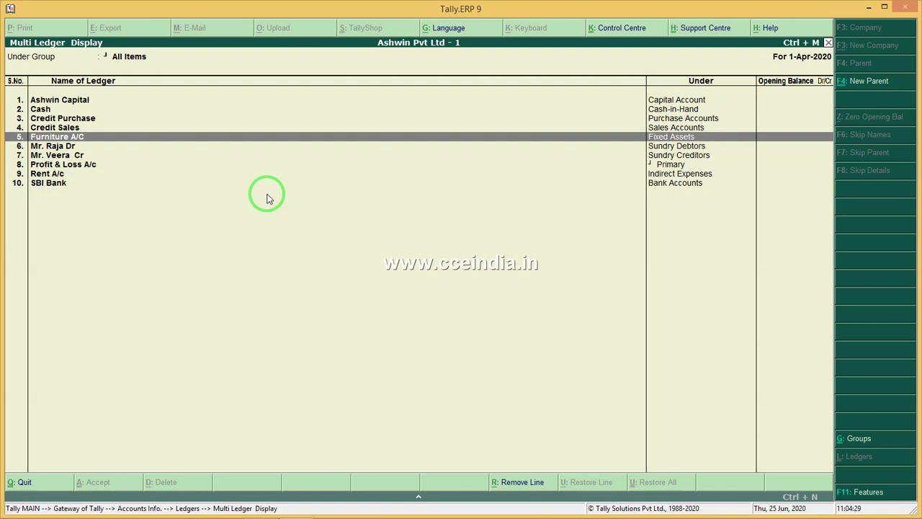
key(Escape)
key(Escape)
key(Escape)
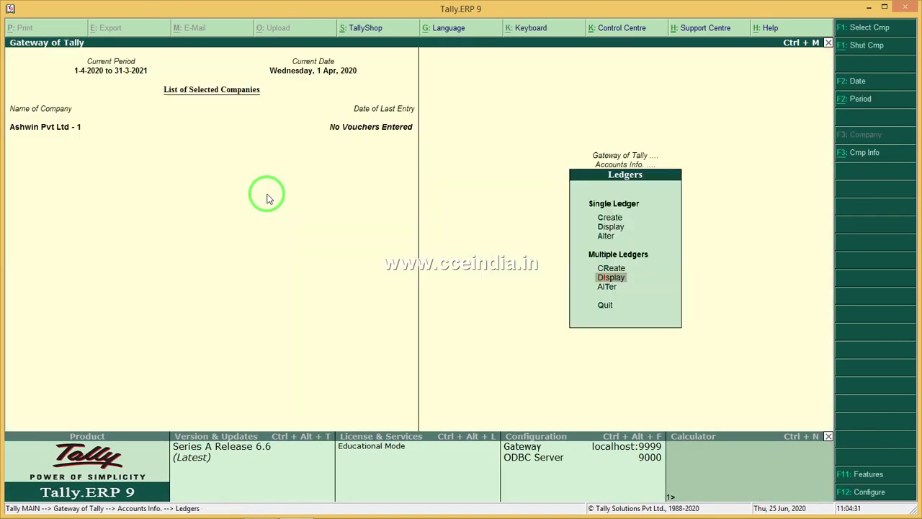
key(Escape)
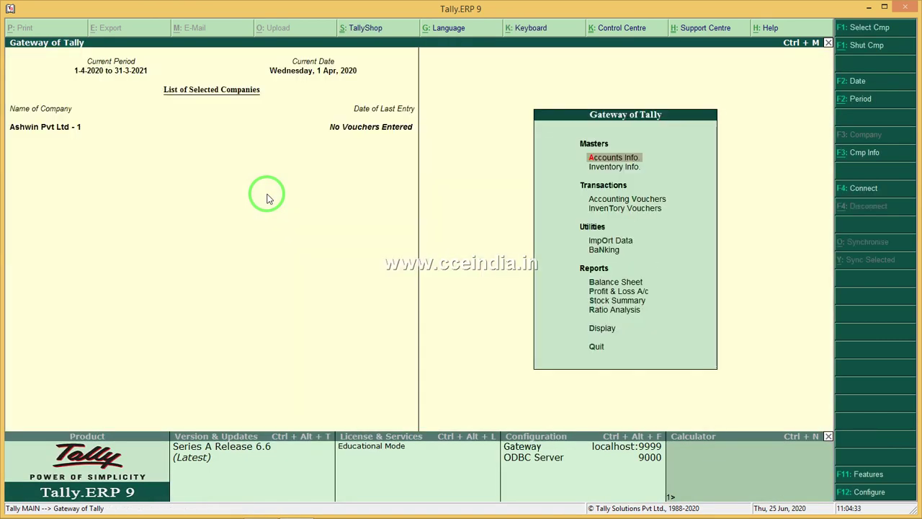
Step: Open single ledger creation and check the answer table in Word for the missing ledger
key(Return)
key(Down)
key(Return)
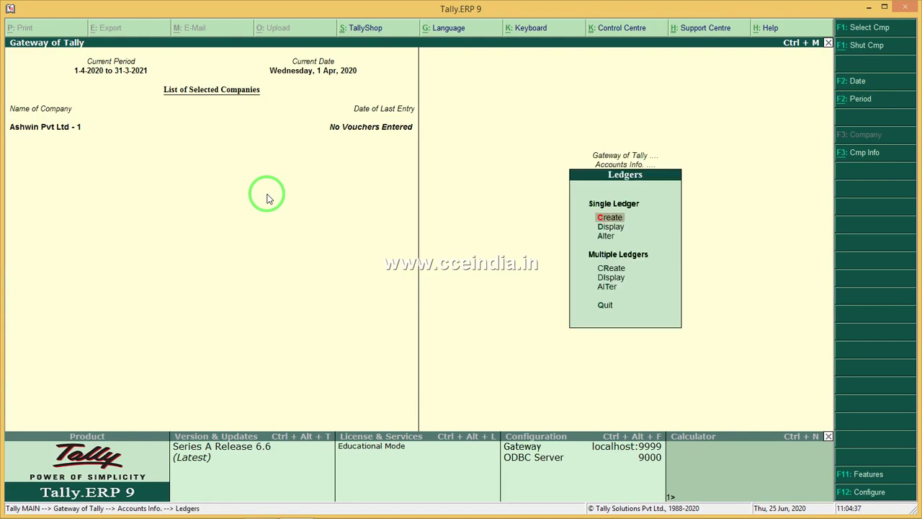
key(Return)
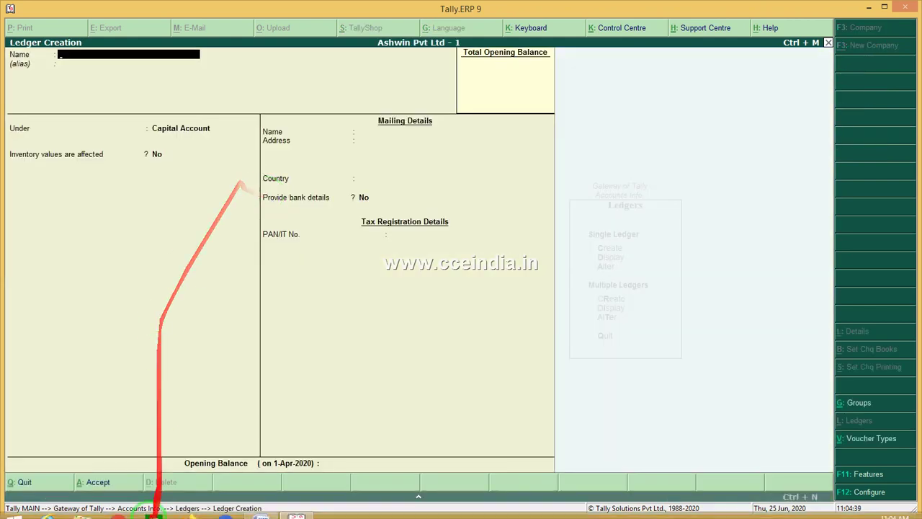
click(272, 510)
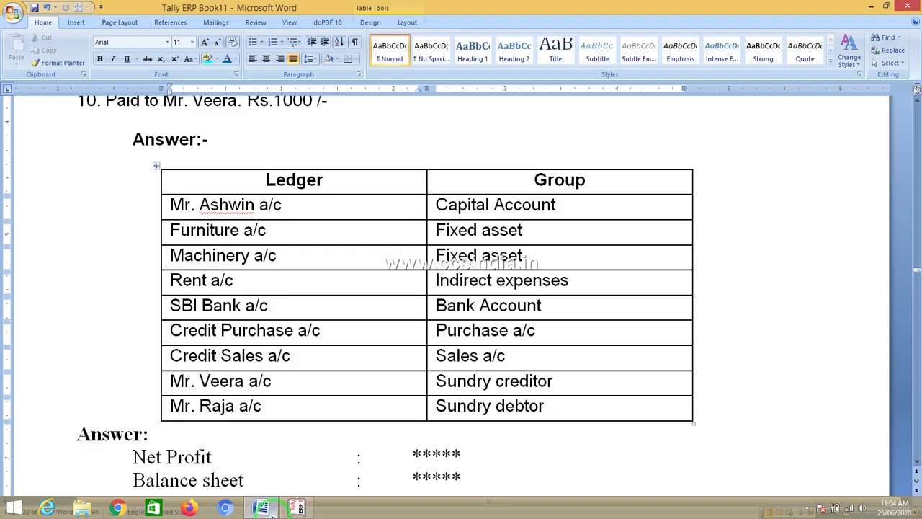
click(307, 511)
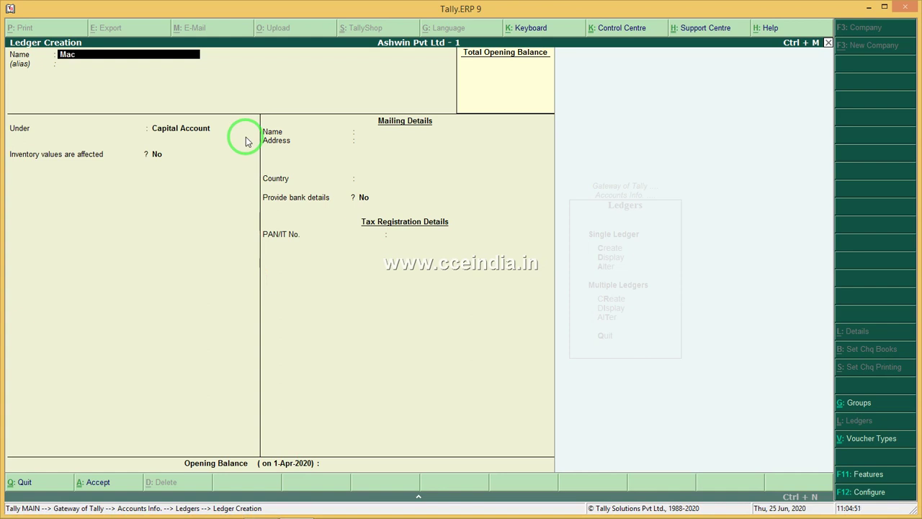
Step: Name the new ledger Machinery A/c and place it under the Fixed Assets group
text(Machinery A/c)
key(Return)
key(Return)
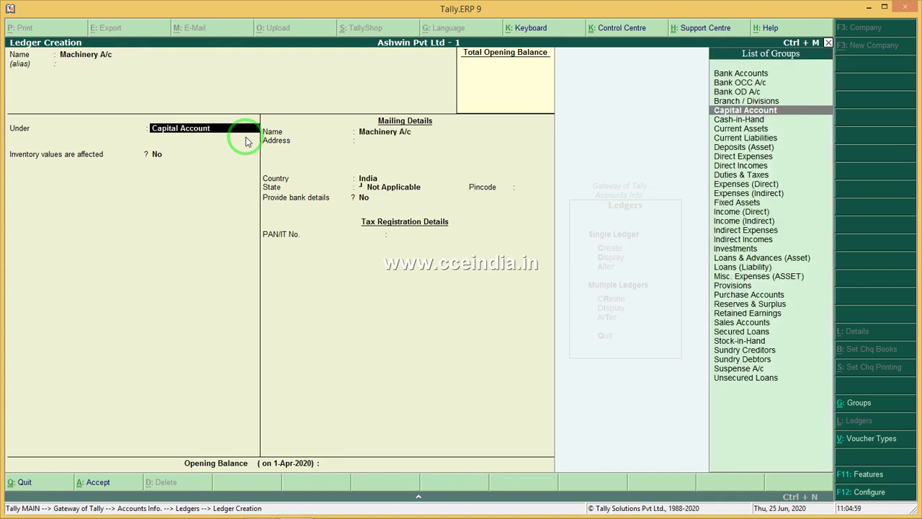
text(F)
key(Return)
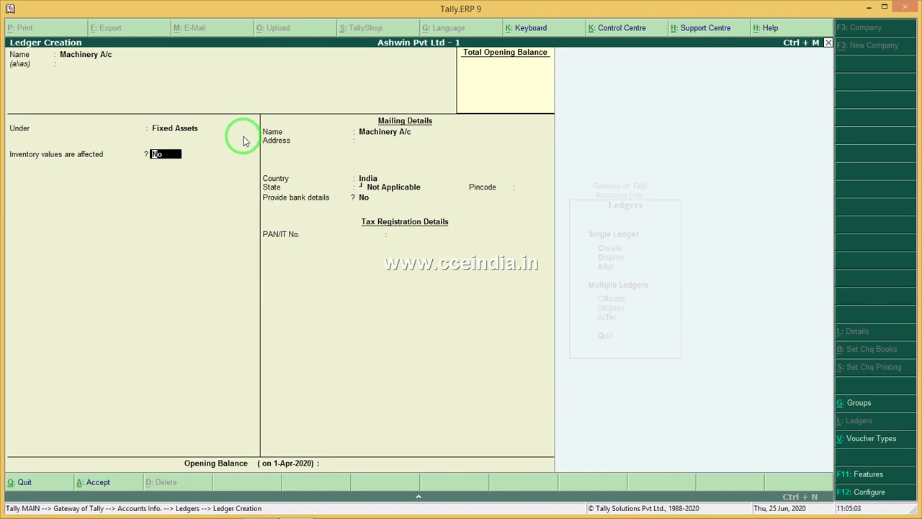
Step: Check the ledger's group in the Word table, save Machinery A/c with the default details, and leave ledger creation
mouse_move(216, 514)
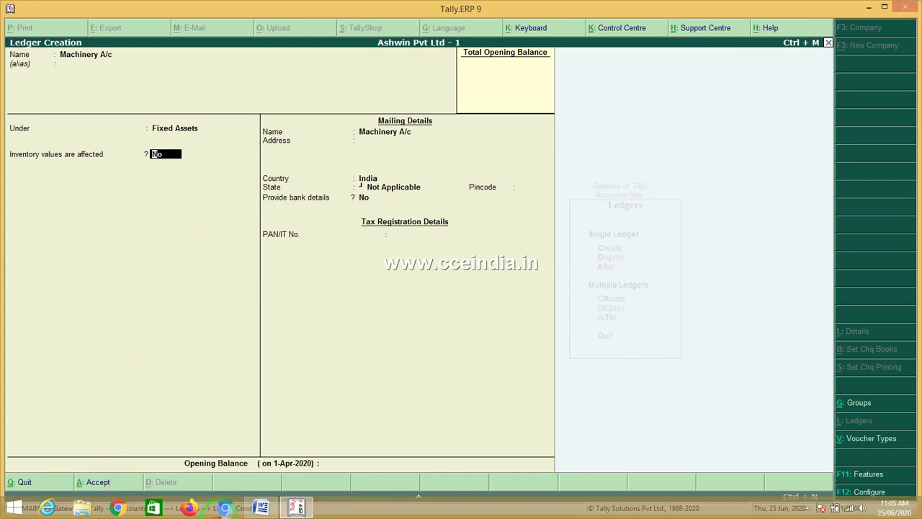
click(261, 508)
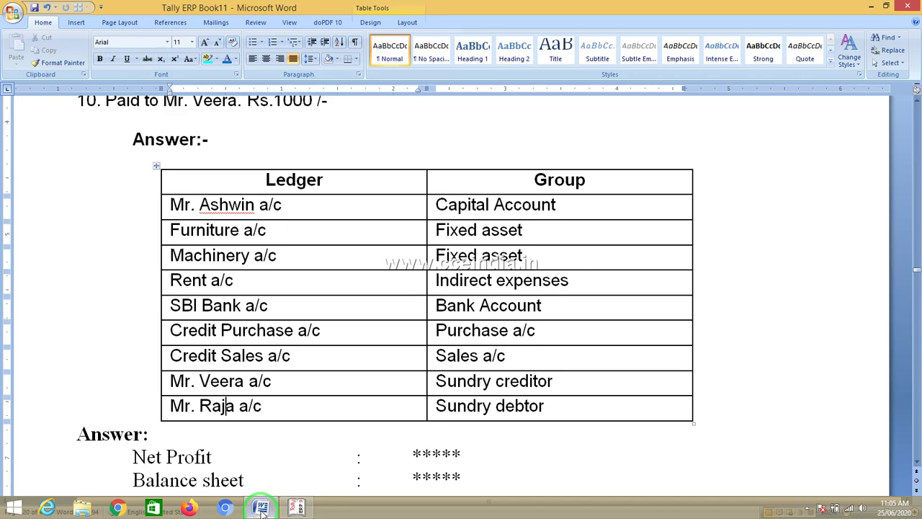
click(261, 508)
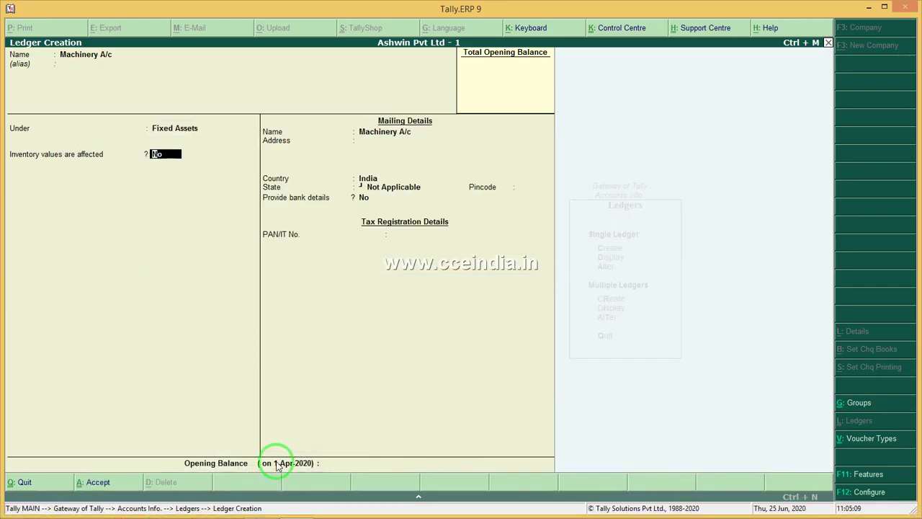
key(Return)
key(Return)
key(Return)
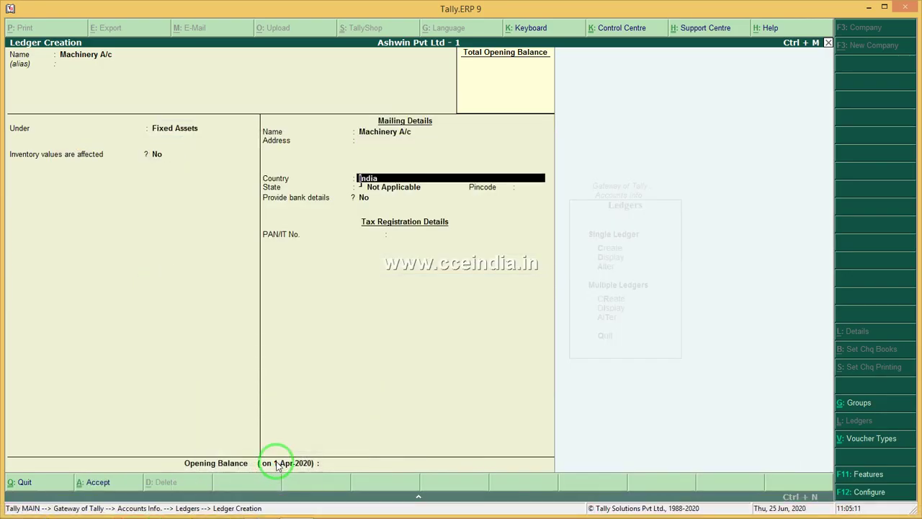
key(ctrl+a)
key(Escape)
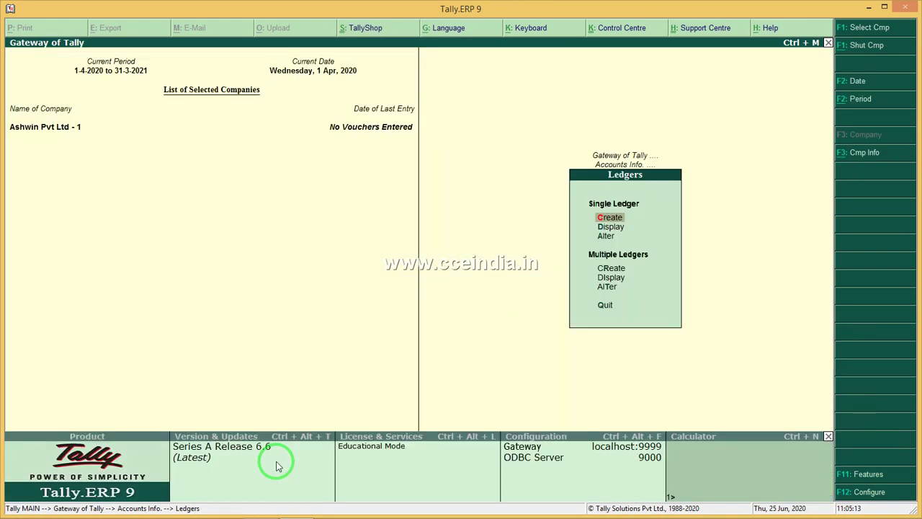
Step: Open the multiple ledger display for All Items
key(Escape)
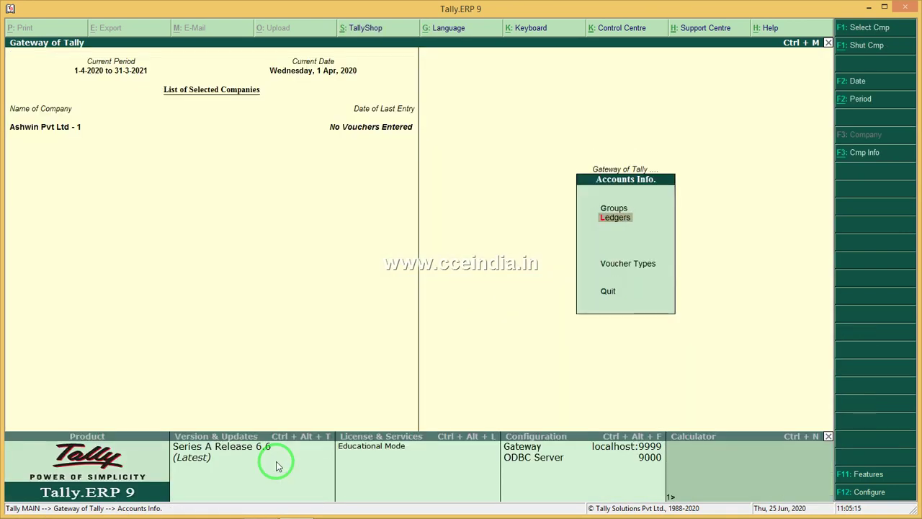
key(Return)
key(Down)
key(Down)
key(Down)
key(Down)
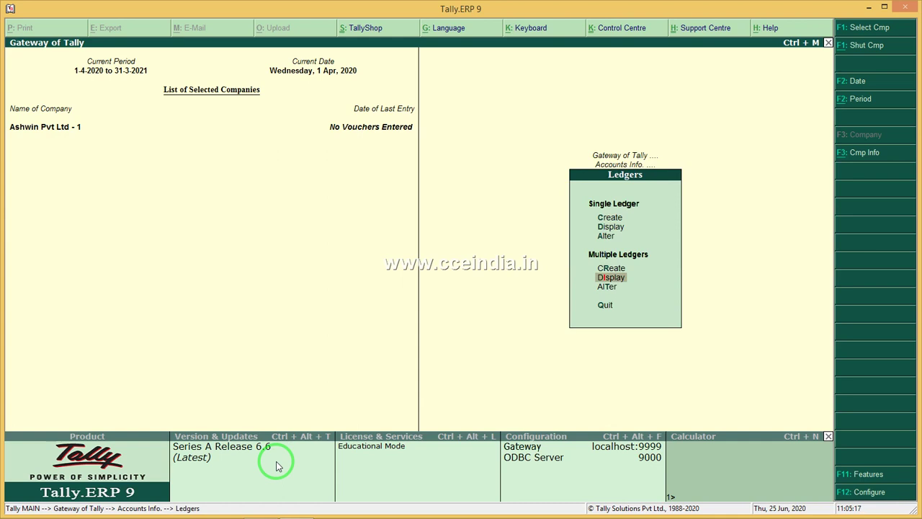
key(Return)
key(Return)
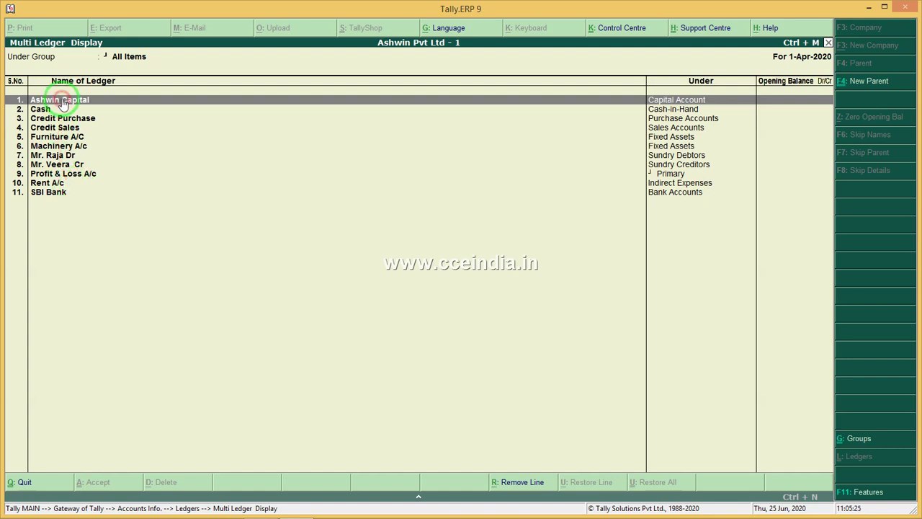
Step: Examine each ledger and its group, from Cash through SBI Bank, then close the multiple ledger display
click(673, 109)
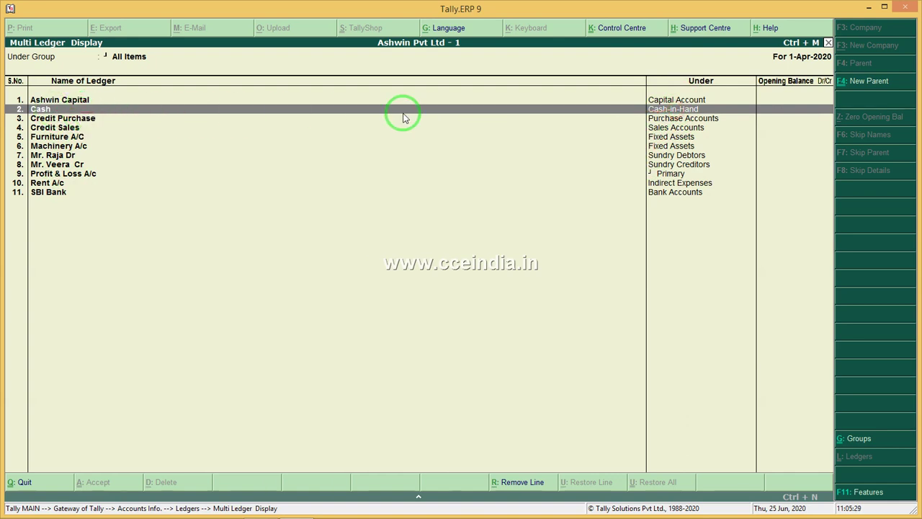
click(72, 118)
click(65, 129)
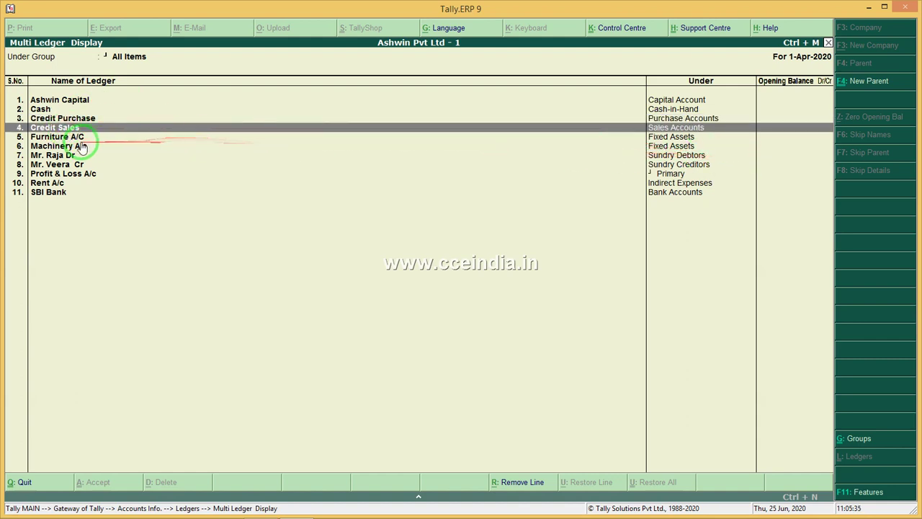
click(69, 137)
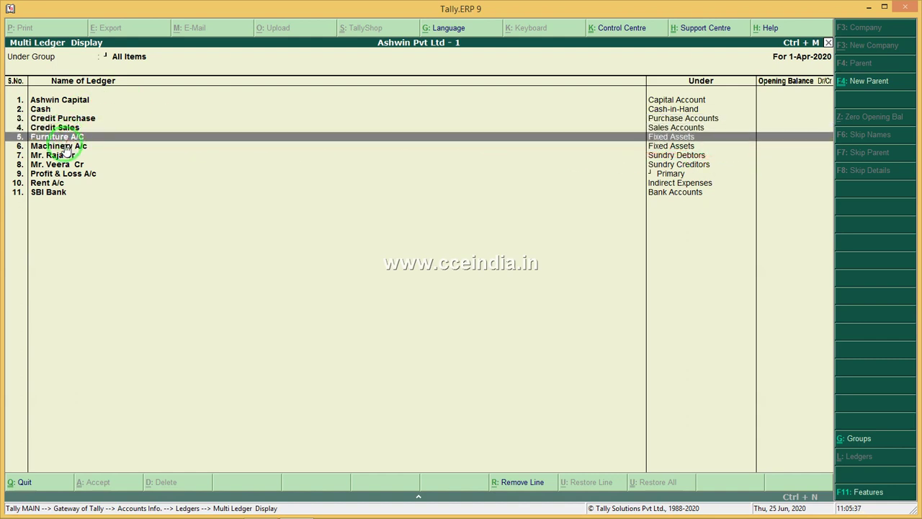
click(64, 146)
click(62, 156)
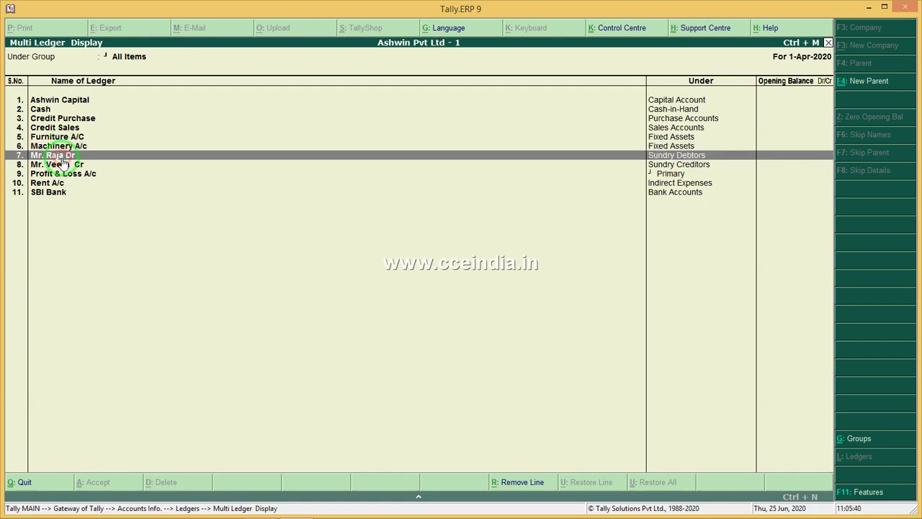
click(63, 171)
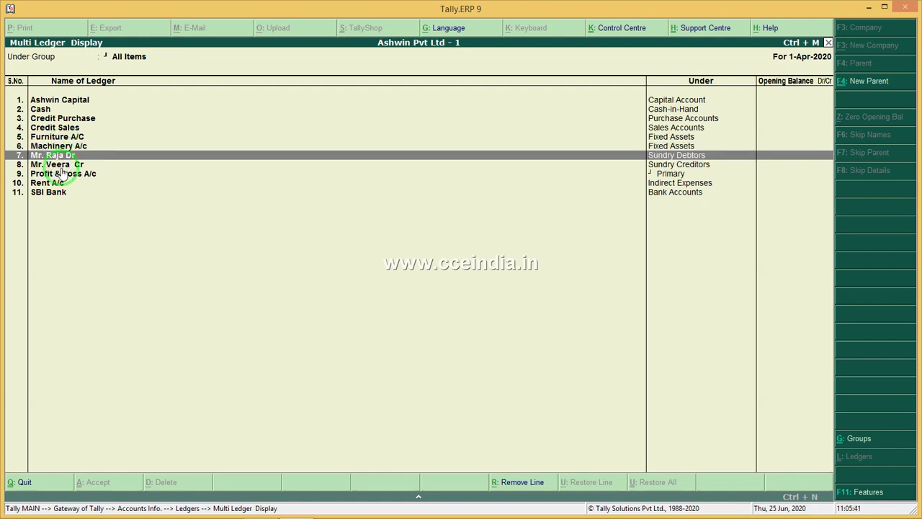
click(63, 170)
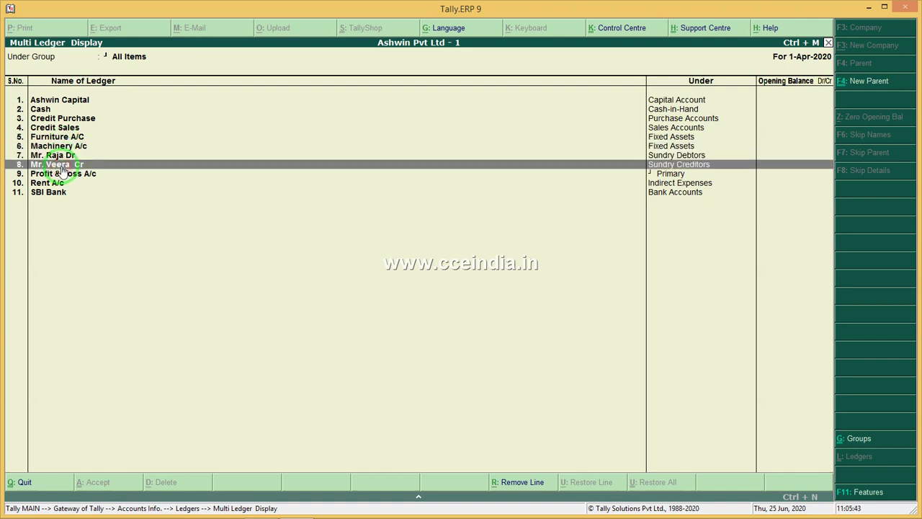
click(58, 180)
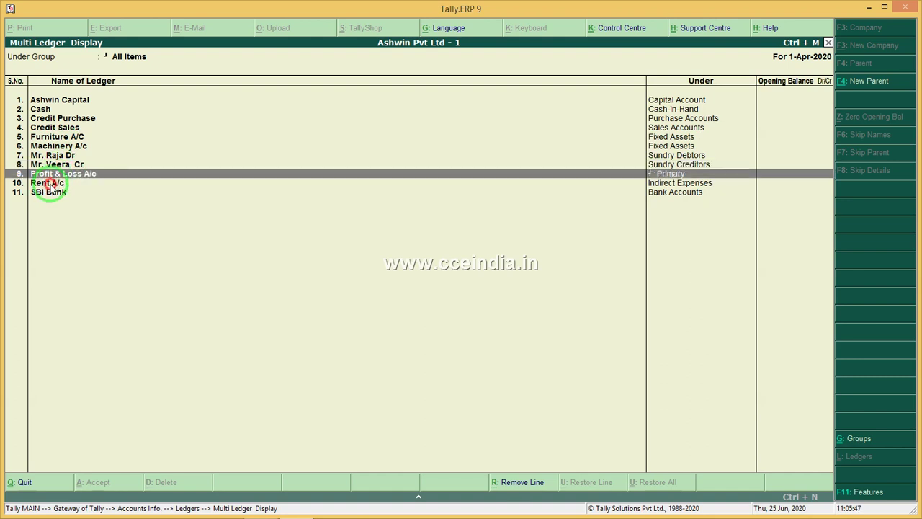
click(53, 183)
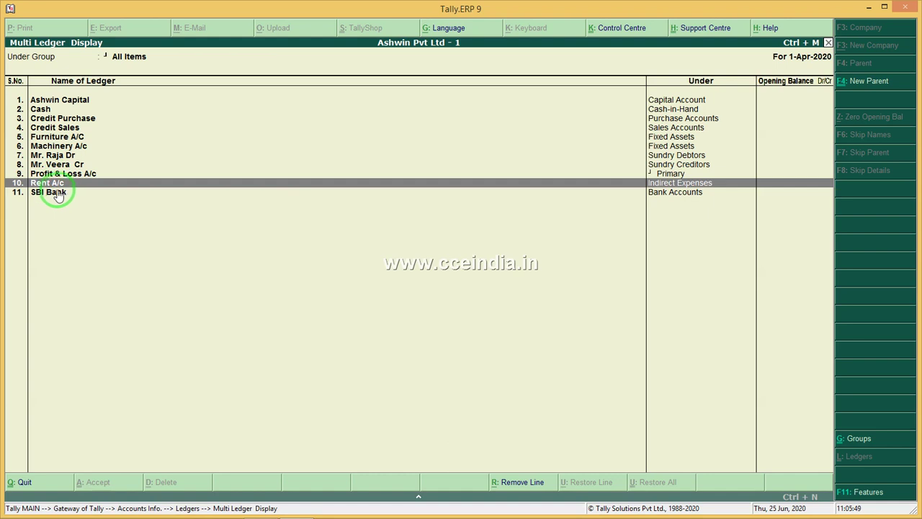
click(58, 193)
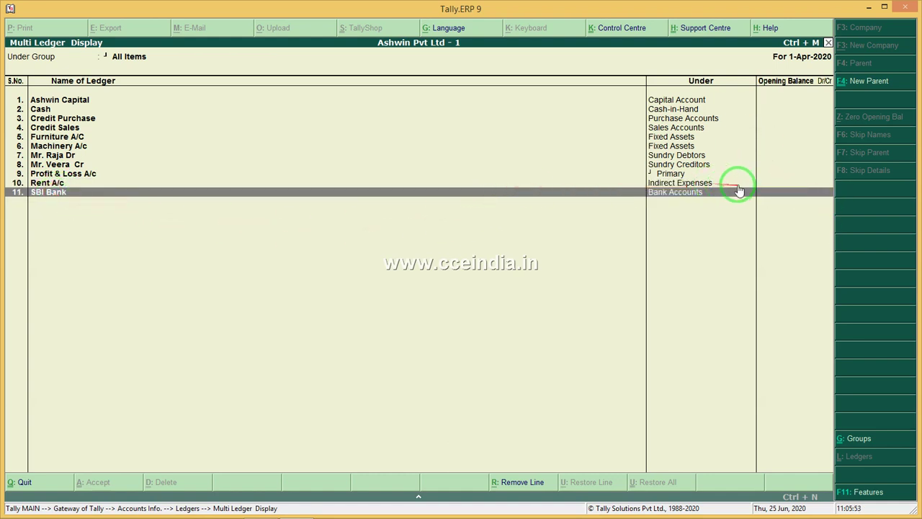
key(Escape)
key(Escape)
key(Escape)
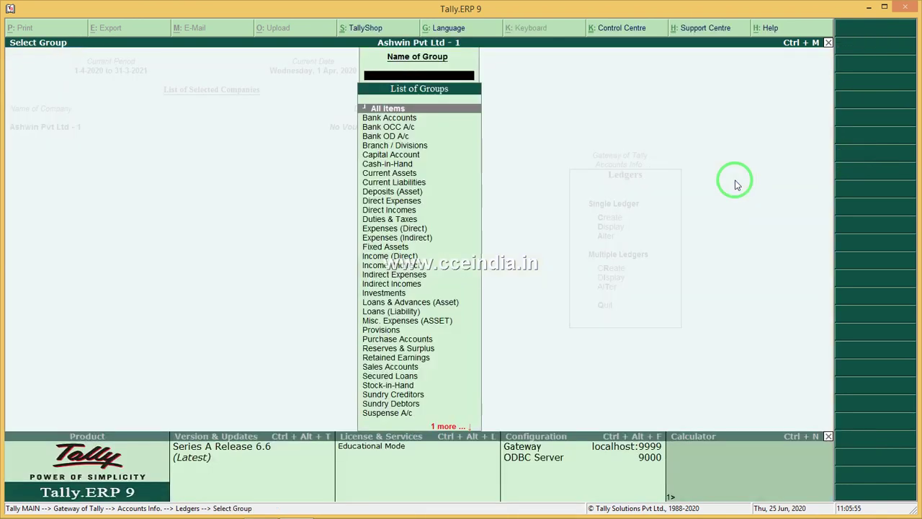
key(Return)
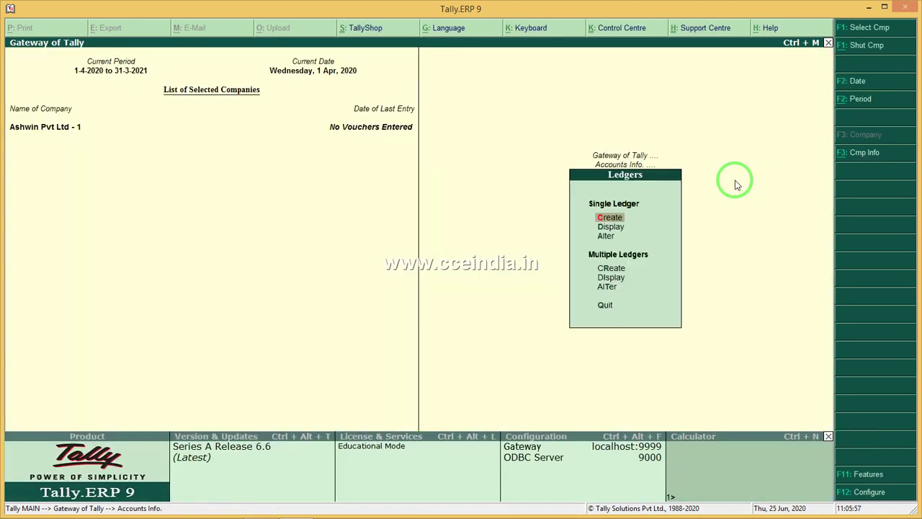
key(Return)
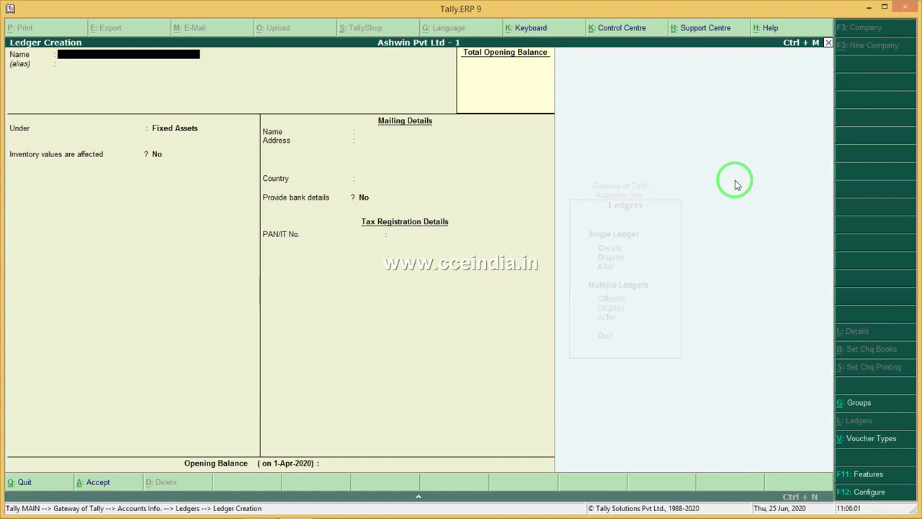
key(Escape)
key(Return)
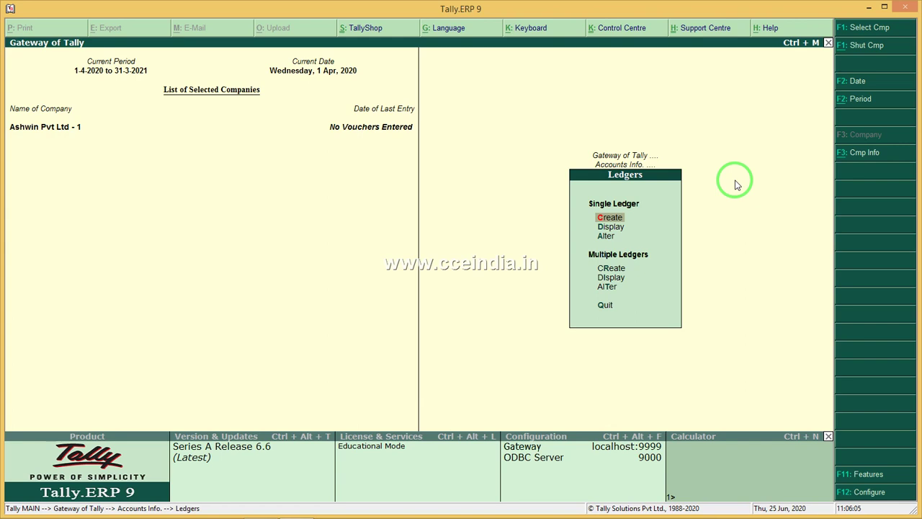
Step: Open the Furniture A/C ledger for alteration to view its details, then return to the Gateway of Tally without changing it
key(Down)
key(Down)
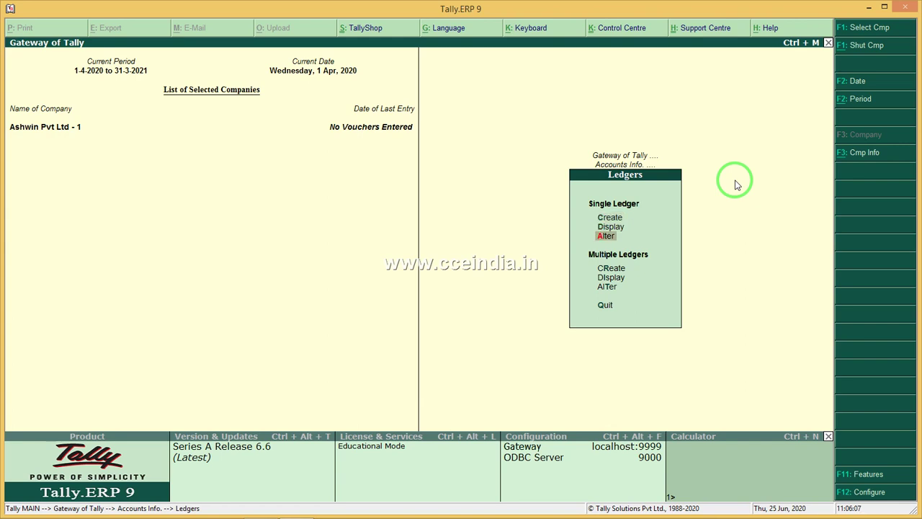
key(Return)
key(Down)
key(Down)
key(Down)
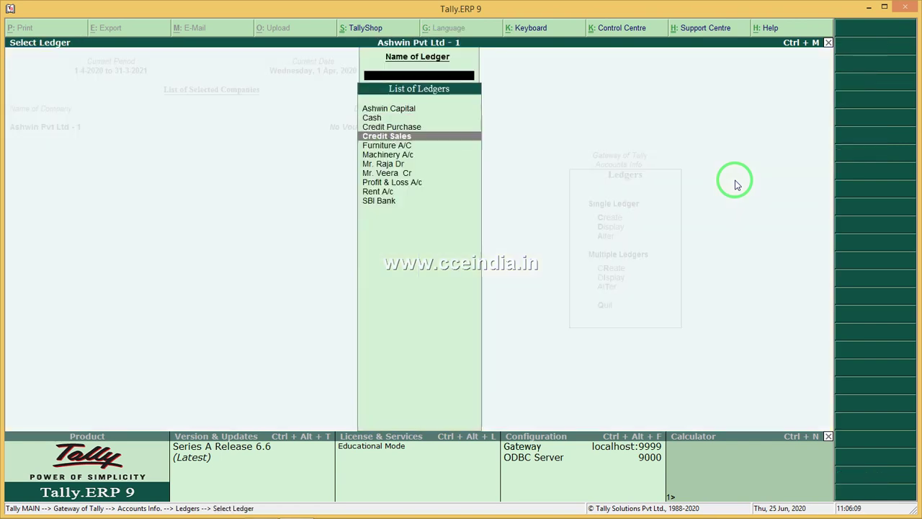
key(Down)
key(Return)
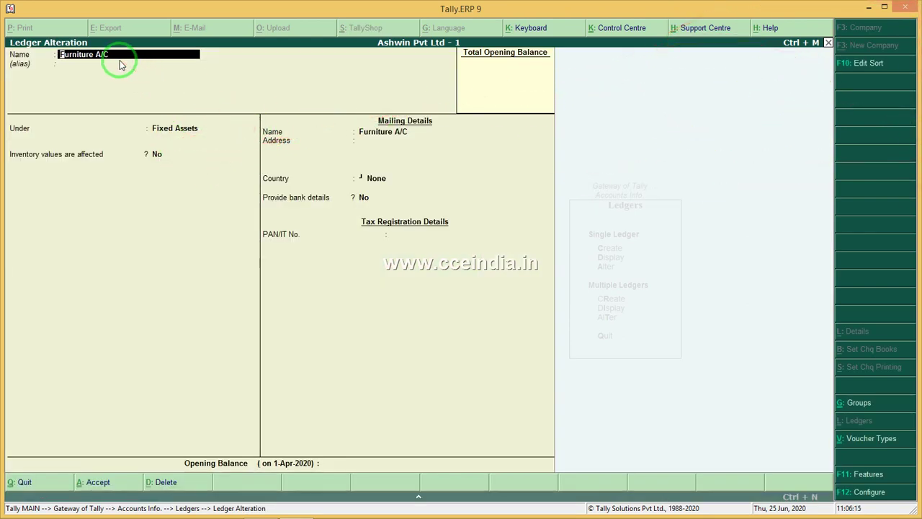
key(Escape)
key(Escape)
key(Escape)
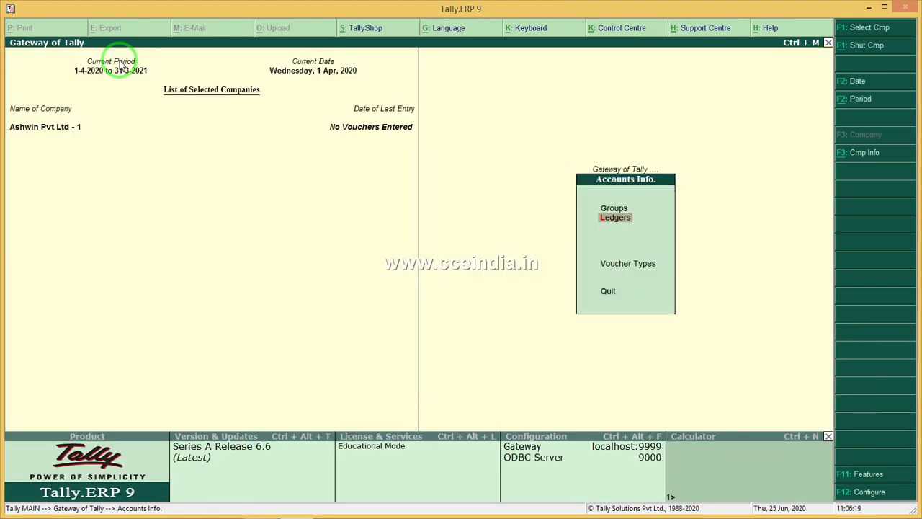
key(Escape)
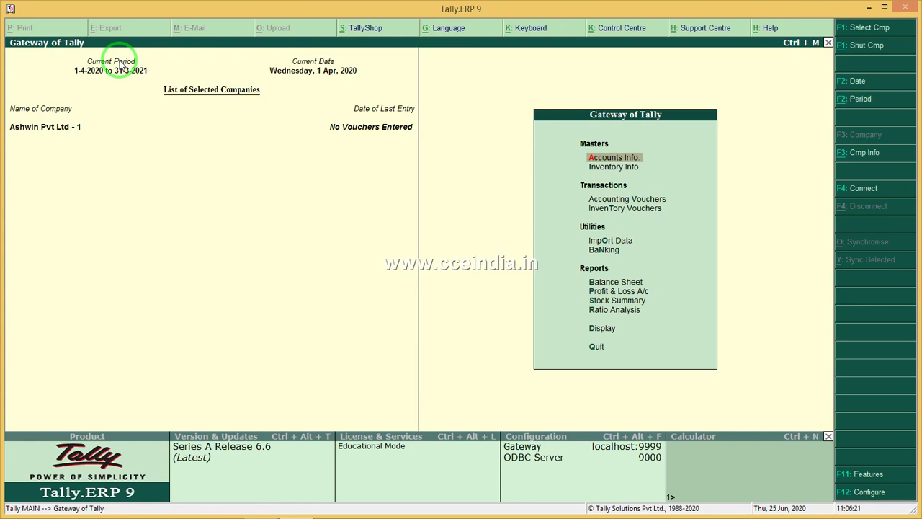
Step: Open accounting voucher creation and bring up the practical guide's transaction list in Word
key(Escape)
key(n)
key(Down)
key(Down)
key(Return)
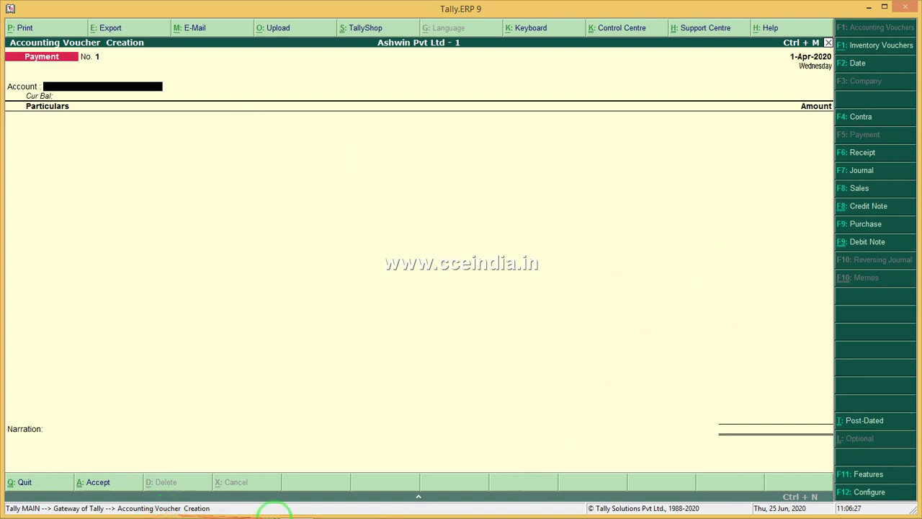
click(265, 504)
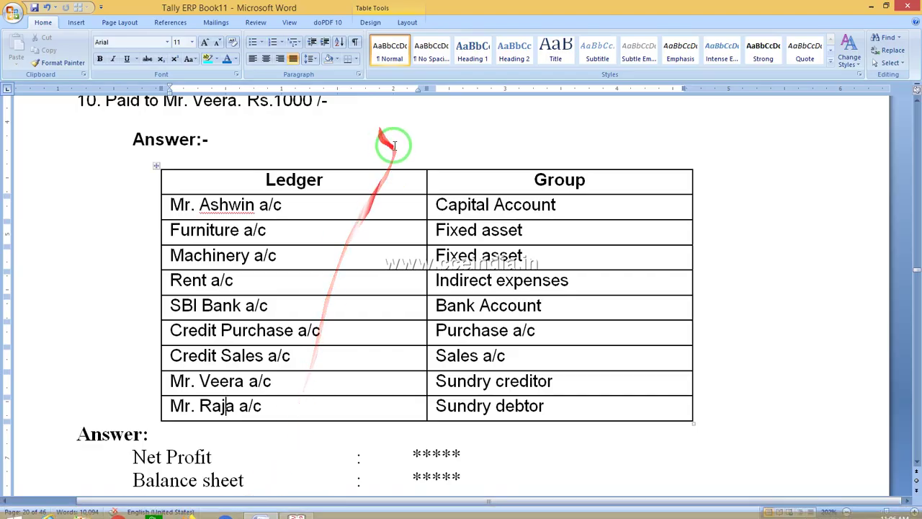
scroll(395, 149, up, 6)
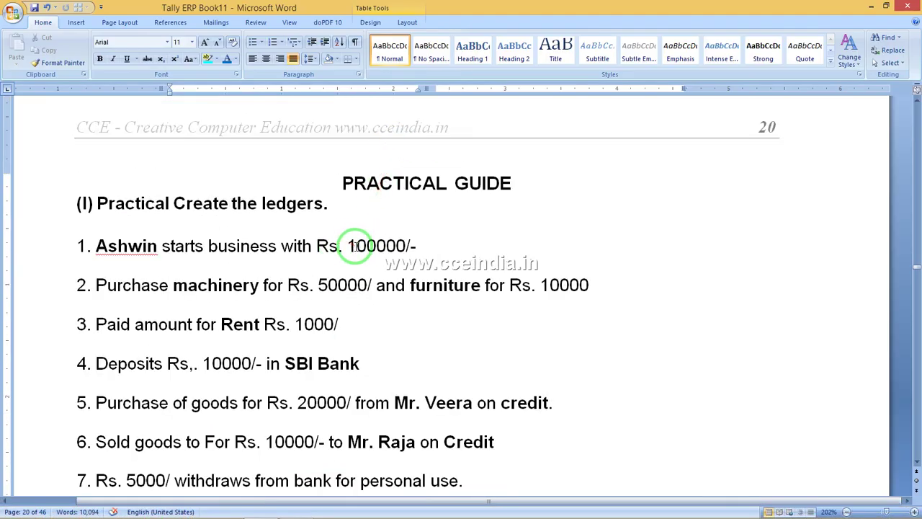
Step: Add the note "- F6" at the end of transaction 1 in the Word practical guide
drag(354, 245, 428, 248)
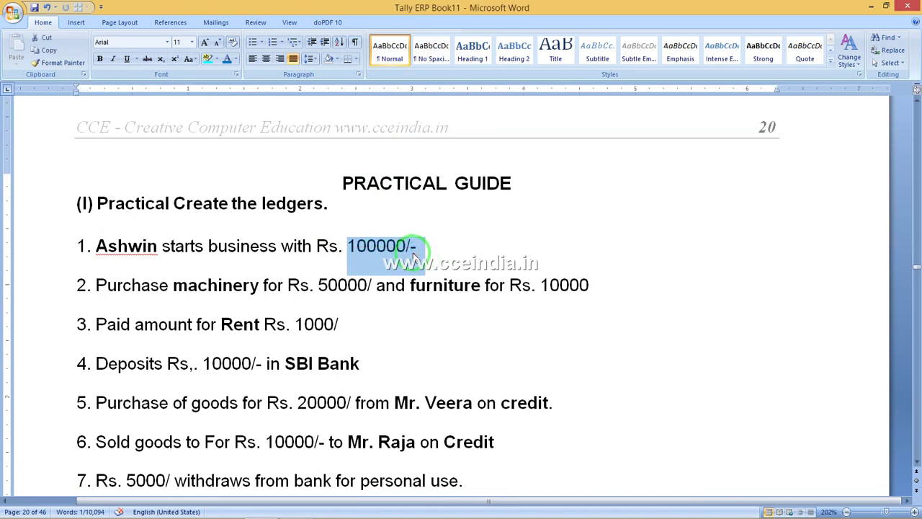
click(412, 251)
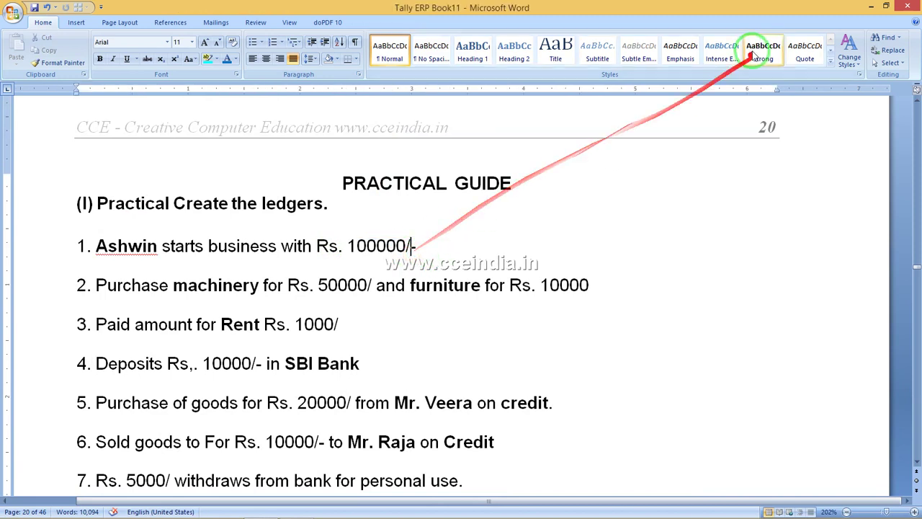
click(875, 8)
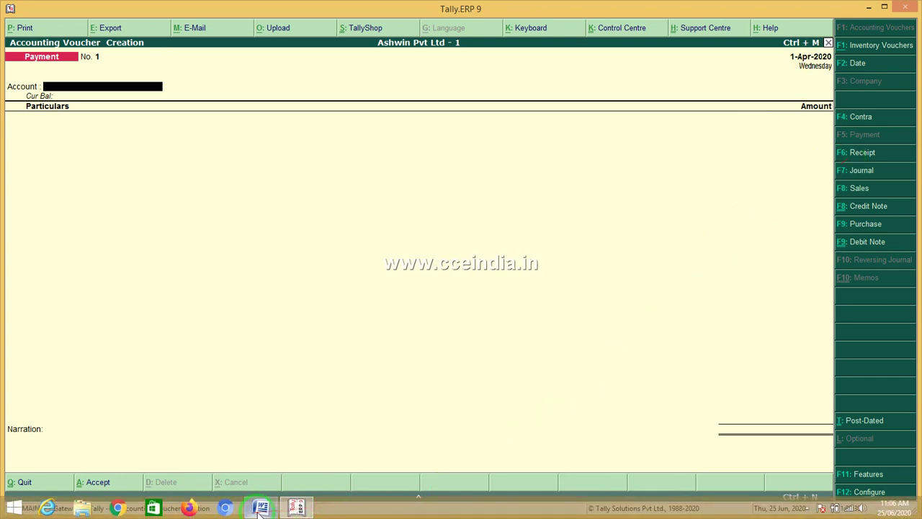
click(261, 507)
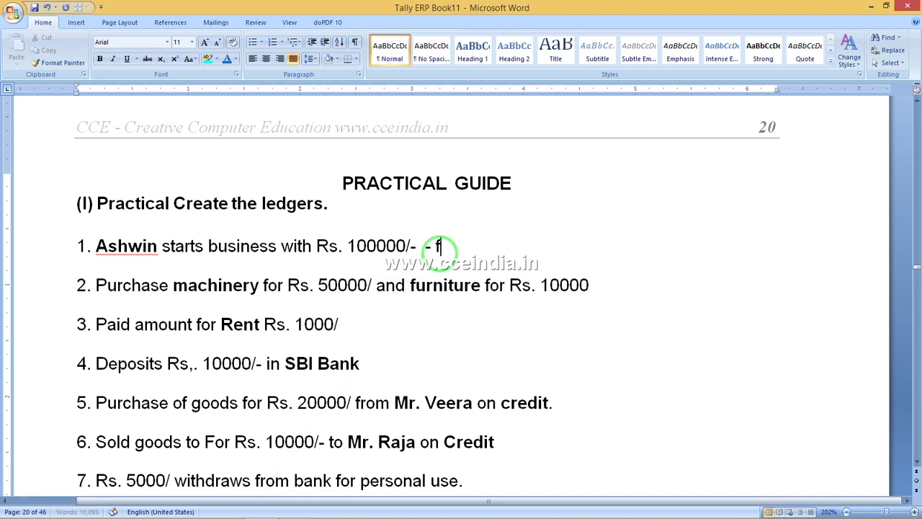
text(- f6)
key(BackSpace)
key(BackSpace)
text(F6)
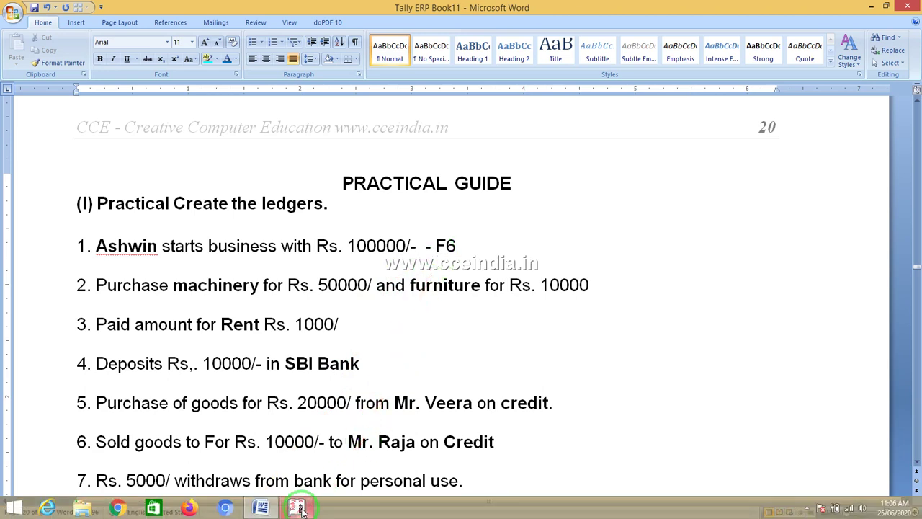
Step: Switch to Tally.ERP 9 and start a Receipt voucher with Cash as the account
click(298, 507)
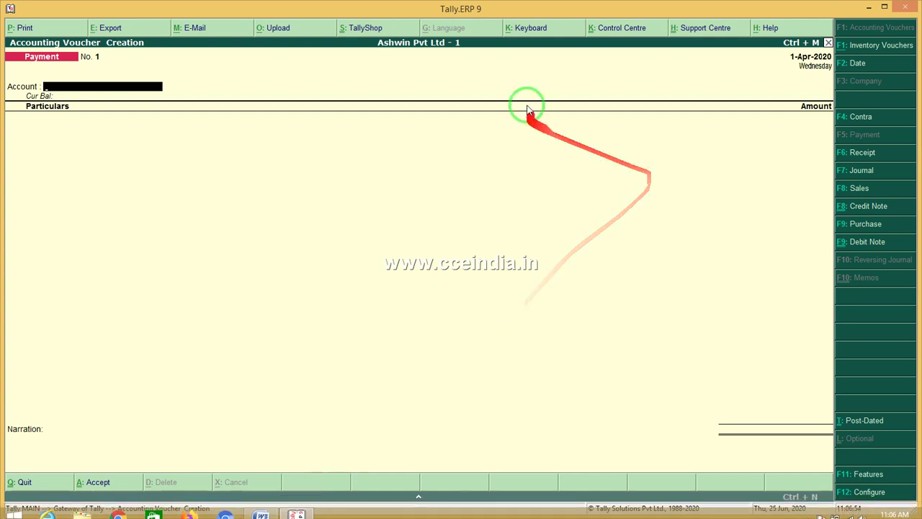
click(873, 158)
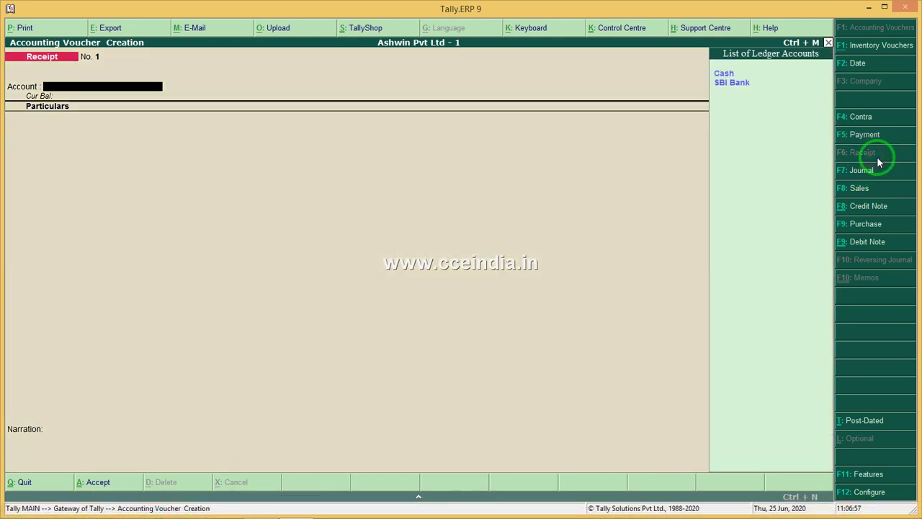
mouse_move(299, 508)
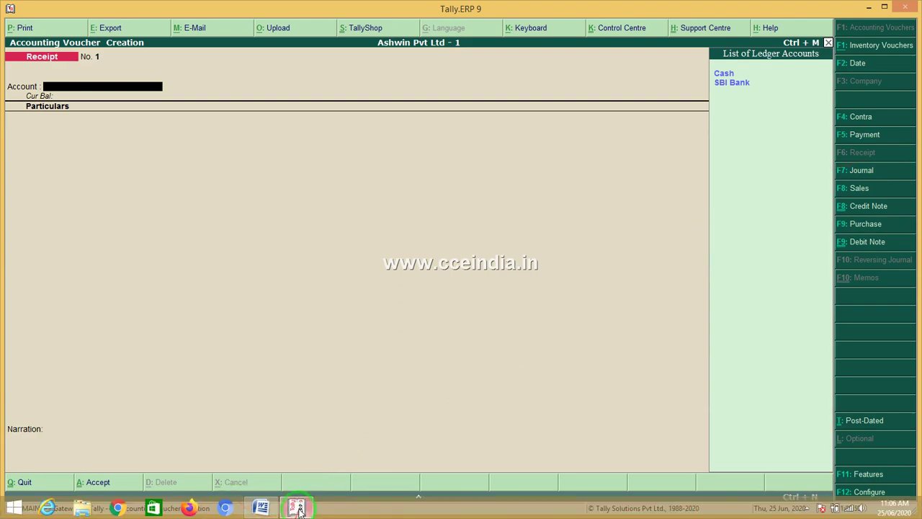
click(261, 509)
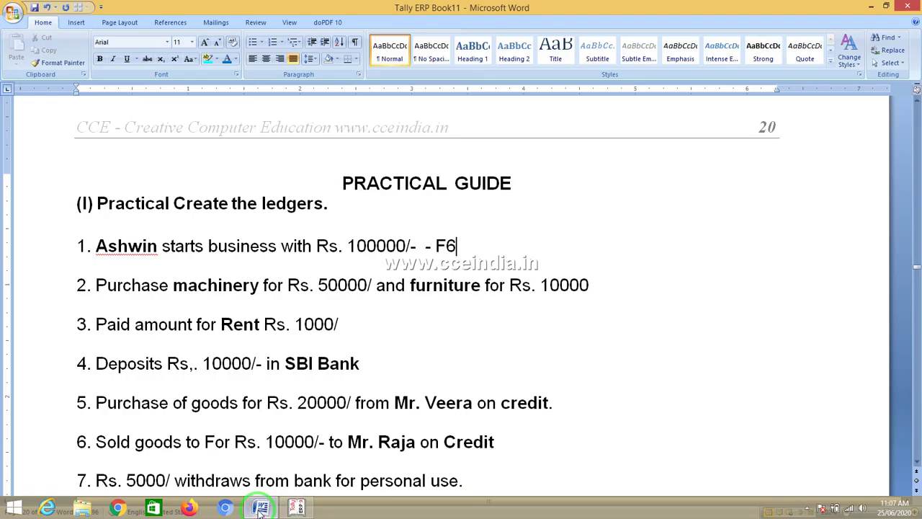
click(296, 508)
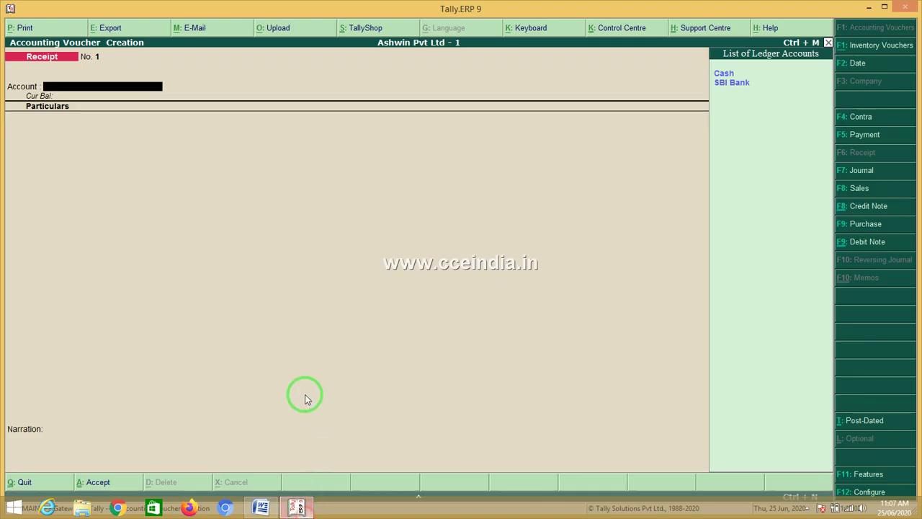
key(Down)
key(Return)
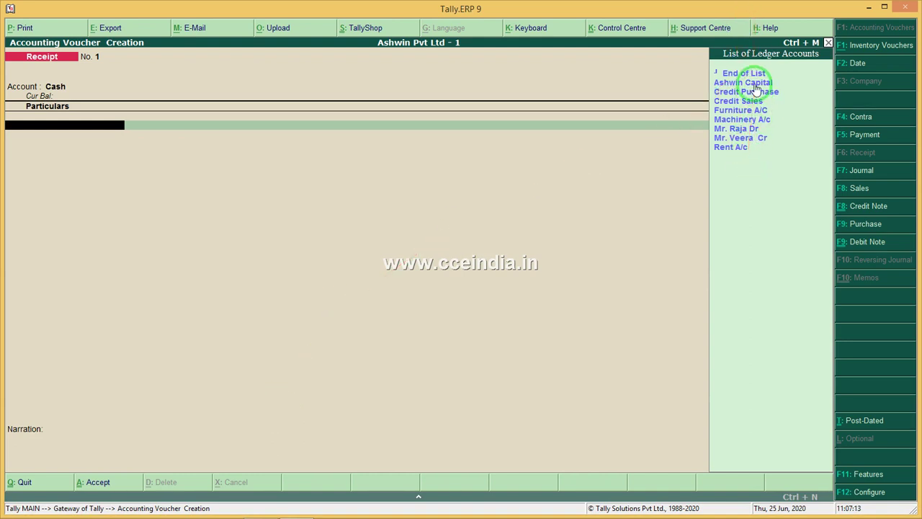
Step: Enter the owner's capital ledger with an amount of 100000, leave the narration blank and save the receipt voucher
mouse_move(758, 89)
mouse_down()
mouse_move(201, 27)
mouse_move(78, 82)
mouse_move(435, 93)
mouse_move(702, 116)
mouse_up()
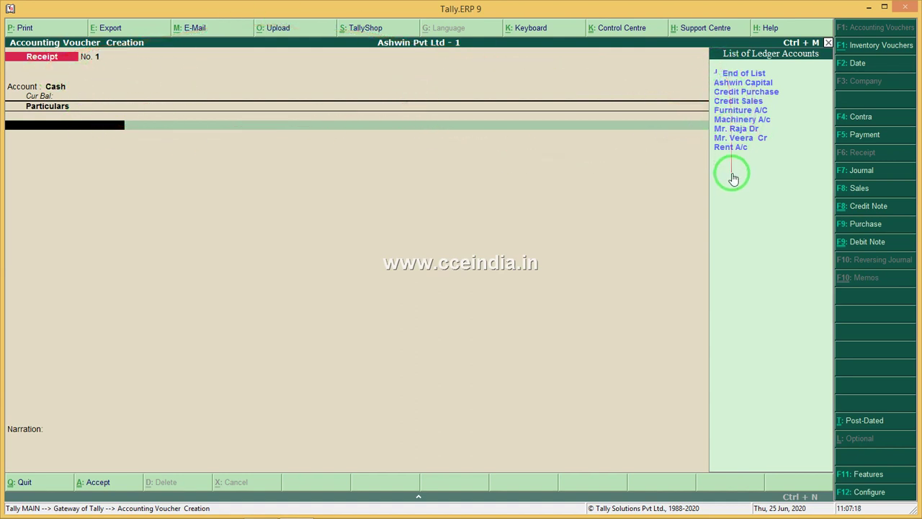
click(735, 83)
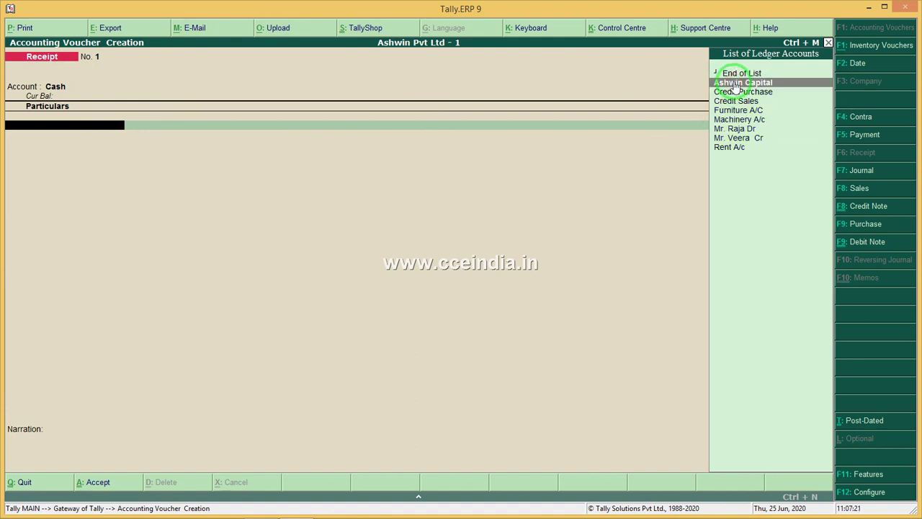
click(734, 84)
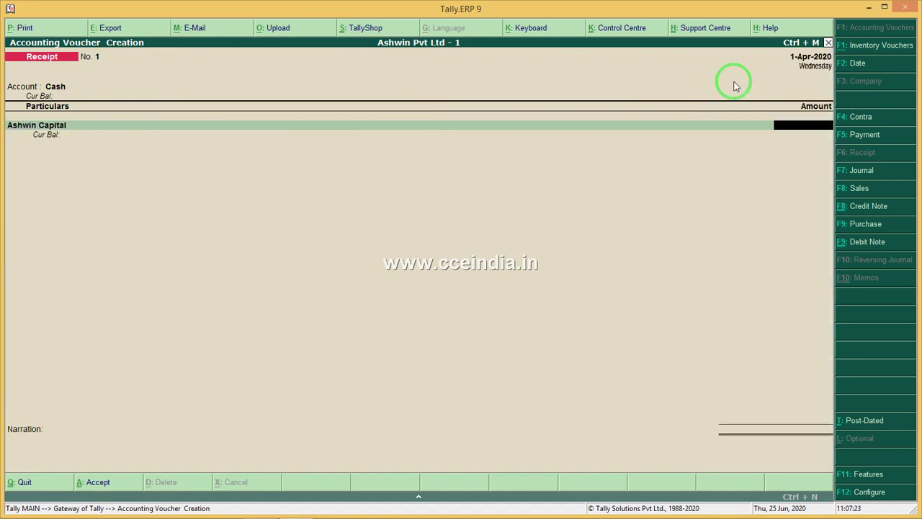
text(100000)
key(Return)
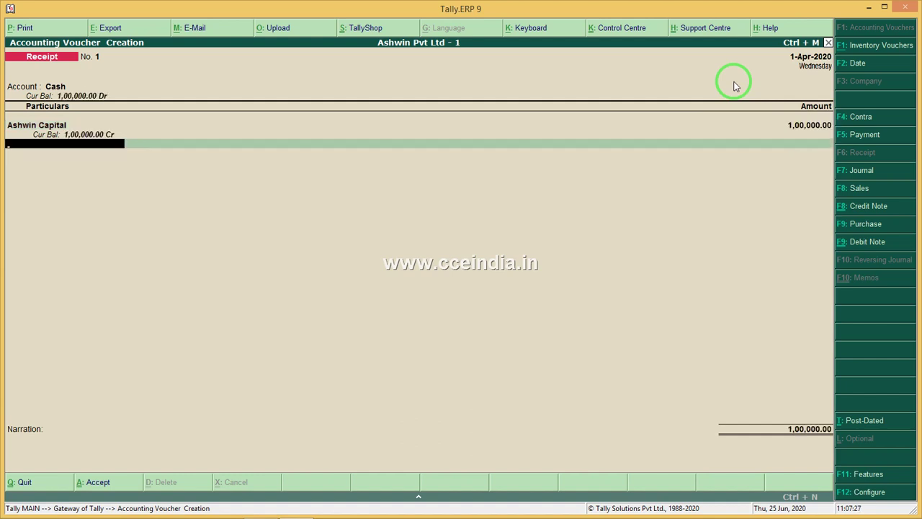
key(Return)
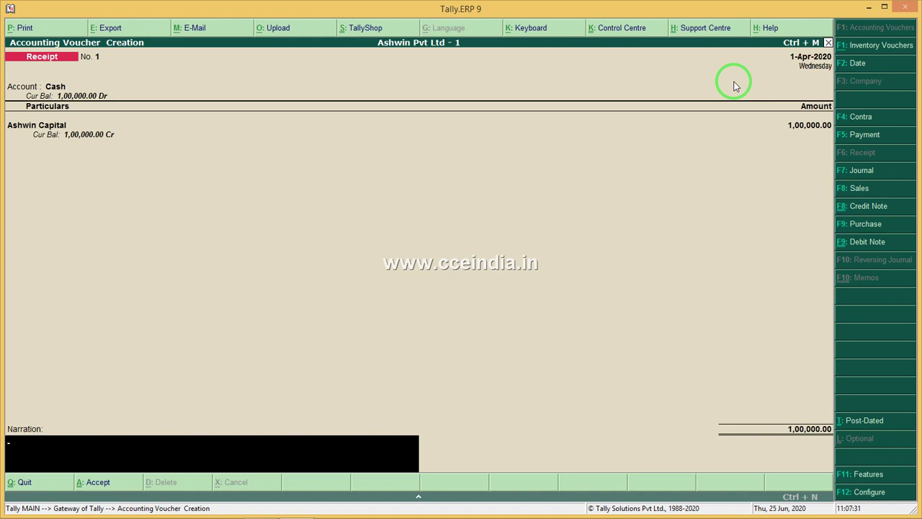
key(Return)
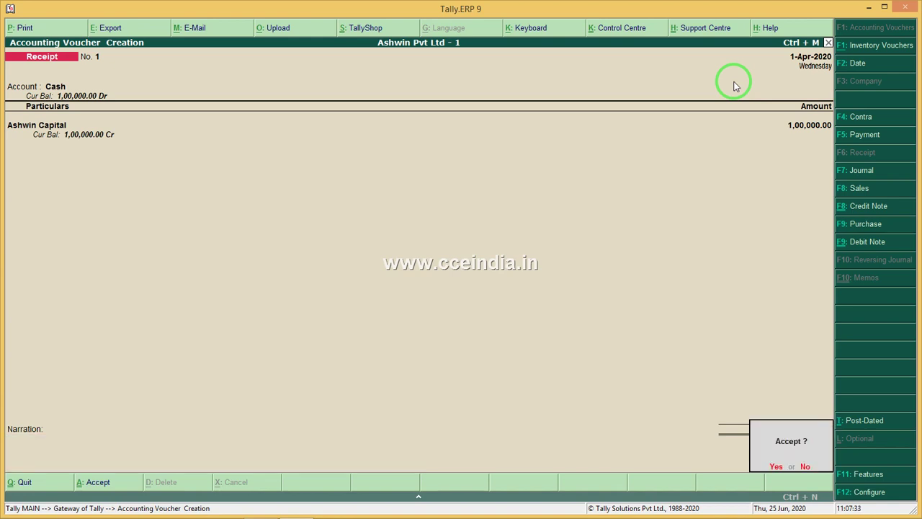
key(Return)
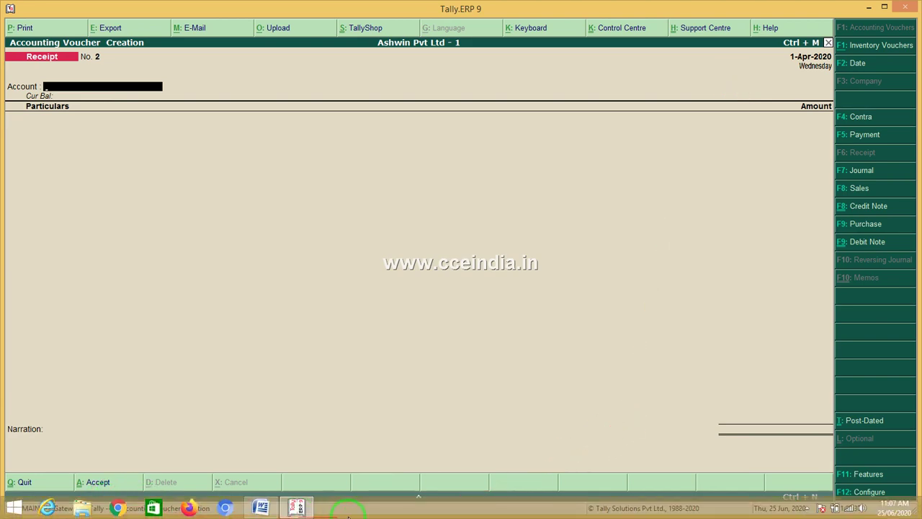
Step: Review transaction 2 in the Word practical guide and add the note "-F5" at its end
click(260, 512)
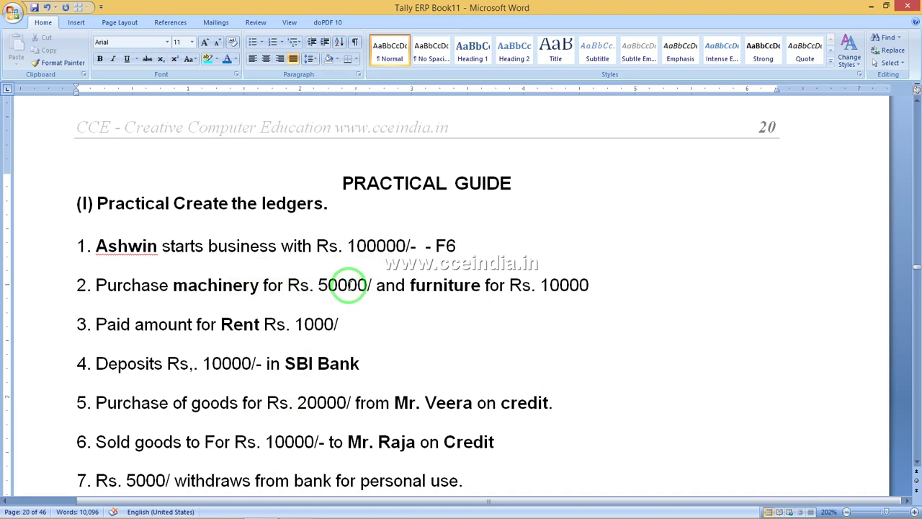
drag(347, 285, 318, 286)
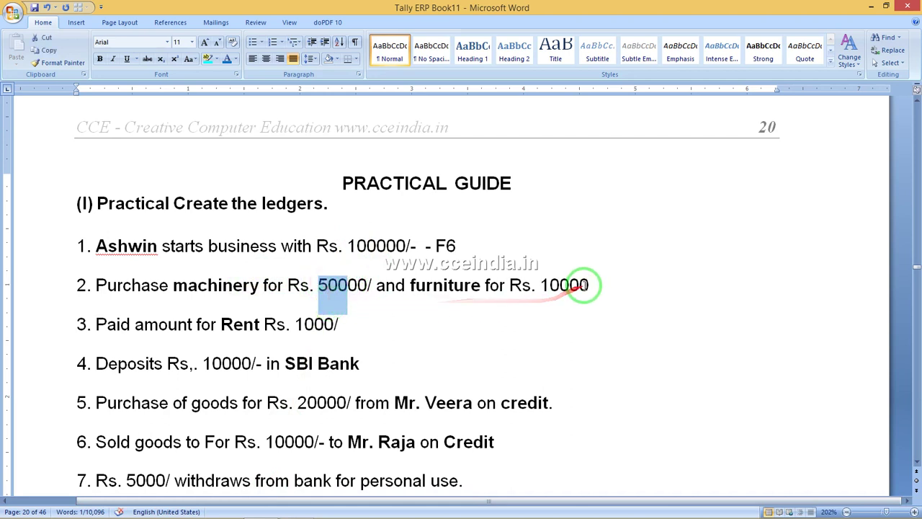
drag(589, 286, 569, 286)
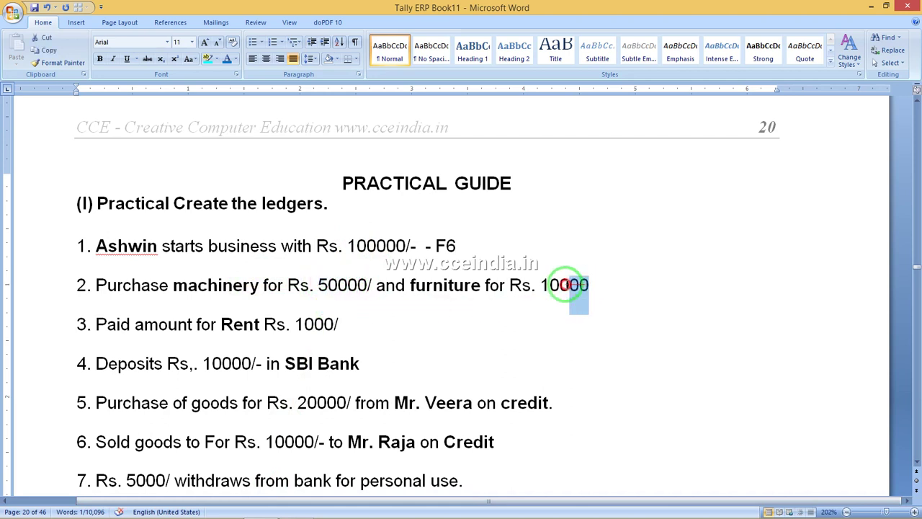
click(870, 8)
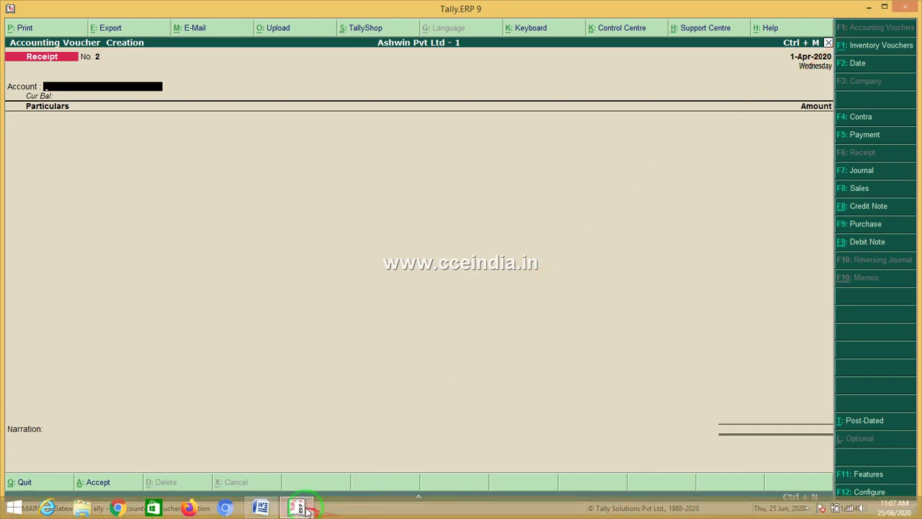
click(260, 510)
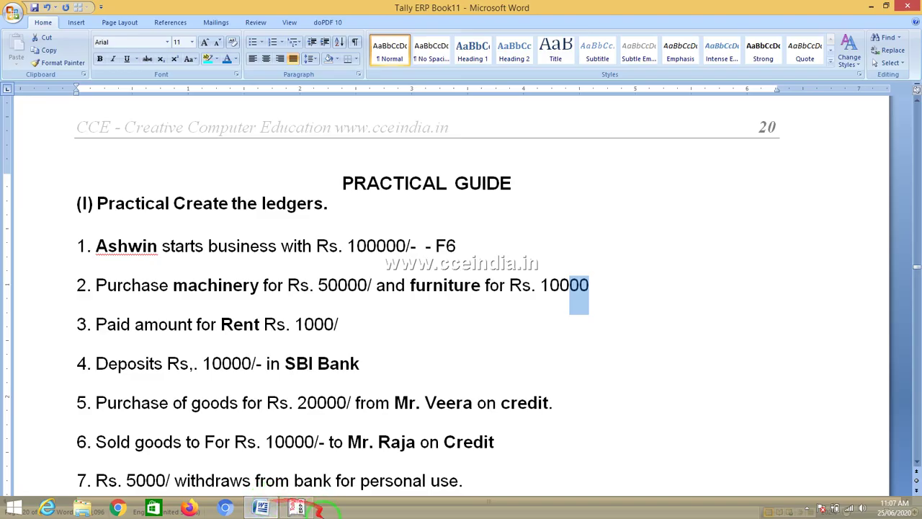
click(296, 509)
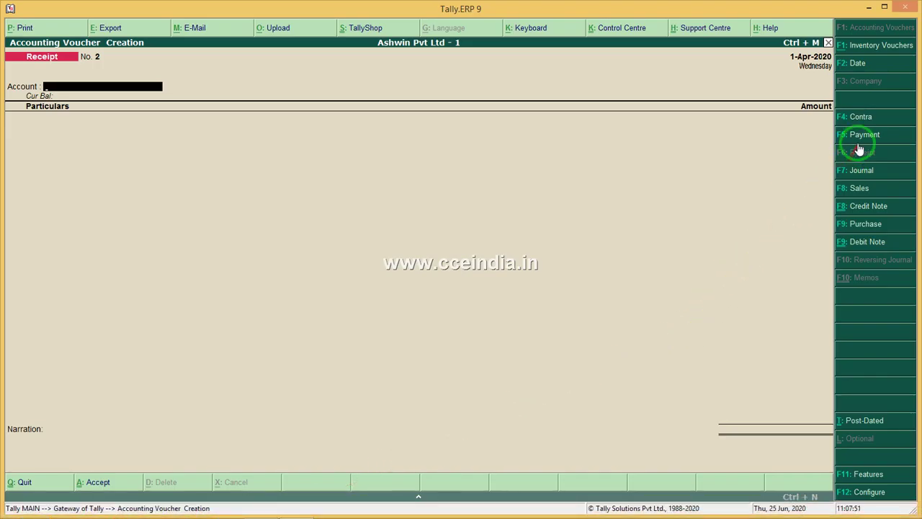
mouse_move(299, 510)
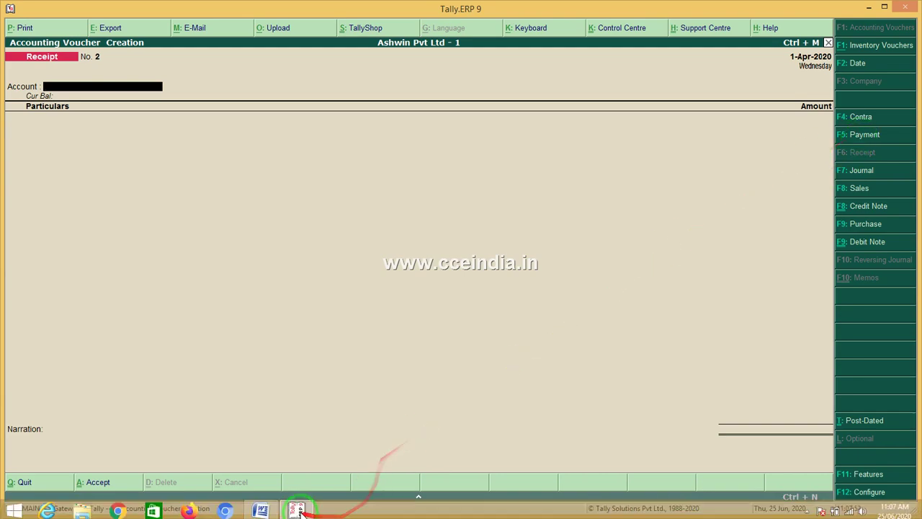
click(261, 510)
click(627, 283)
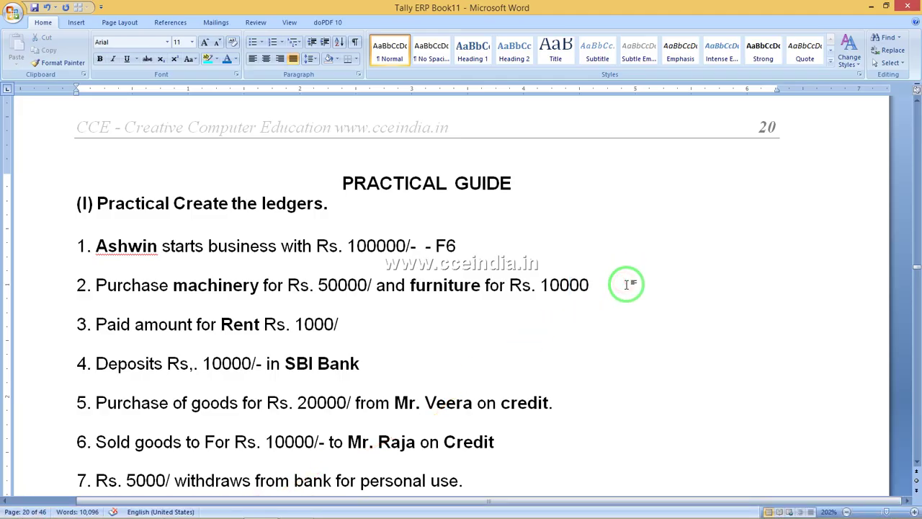
text(-F5)
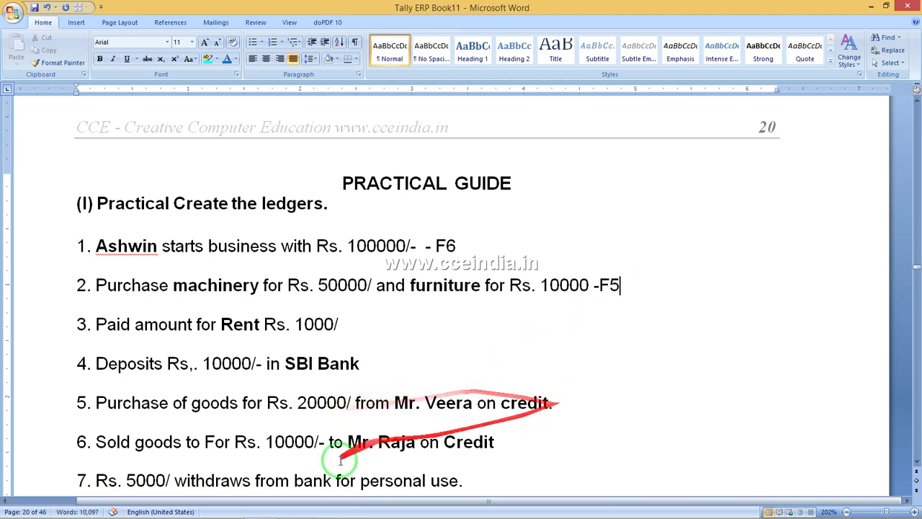
Step: Switch to Tally.ERP 9 and start a Payment voucher with Cash as the account
click(296, 508)
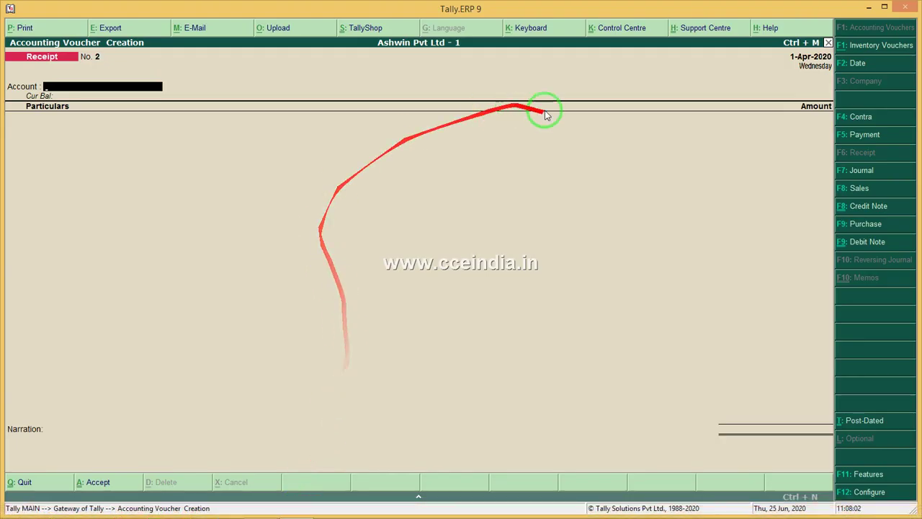
click(879, 137)
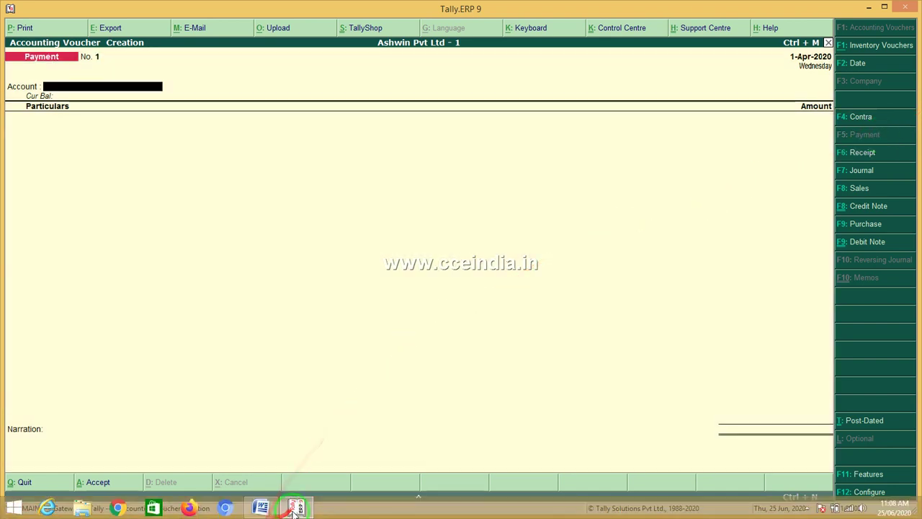
click(262, 508)
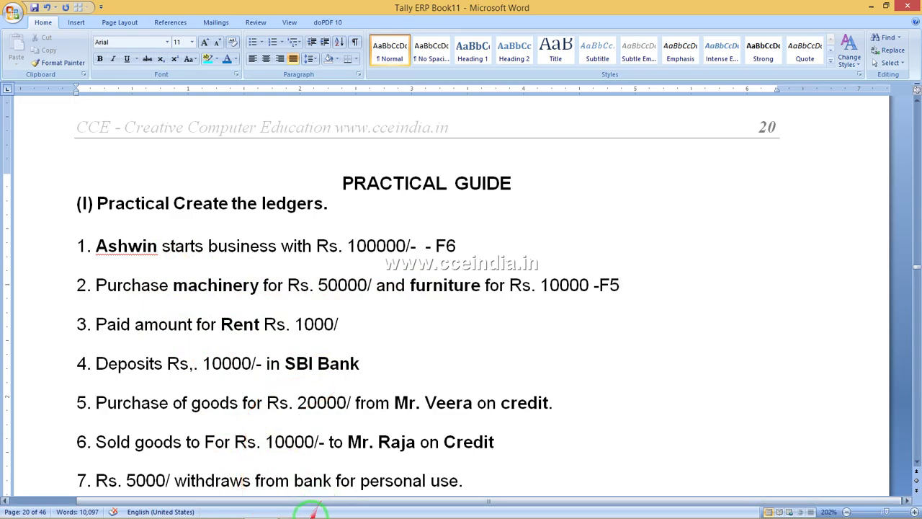
click(301, 509)
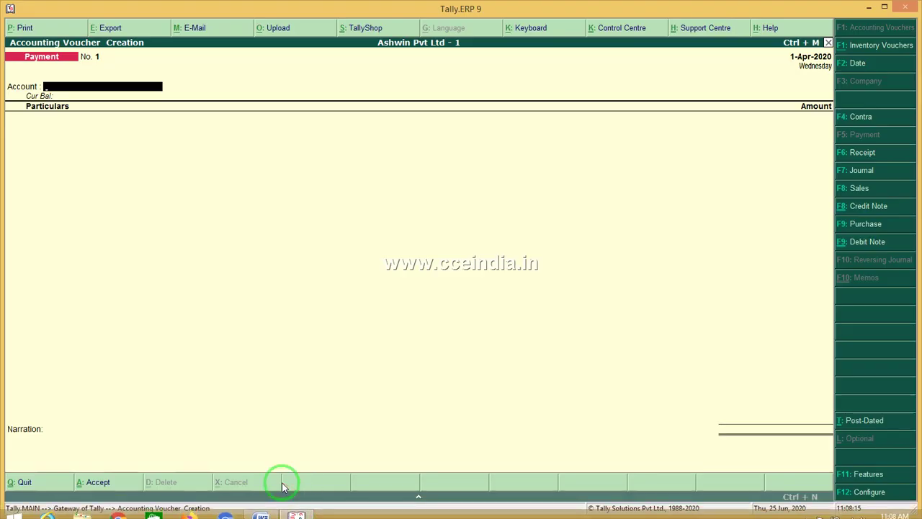
text(c)
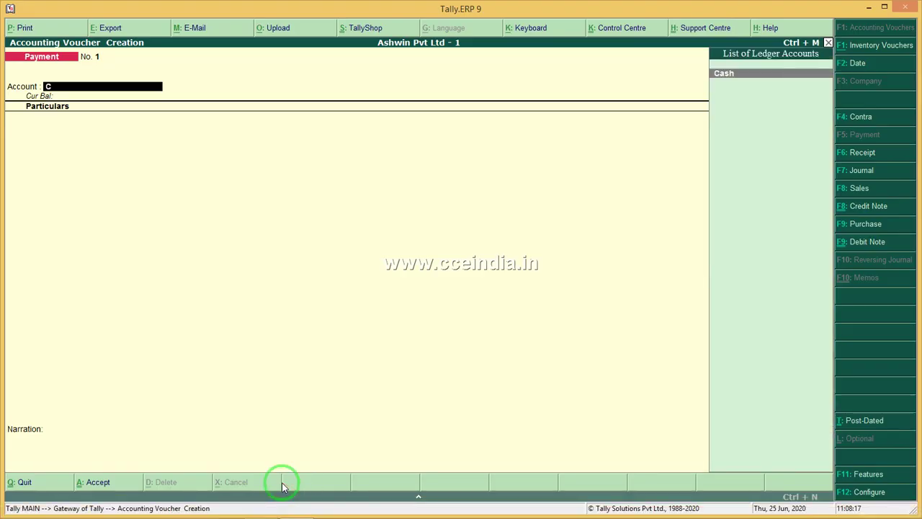
key(Return)
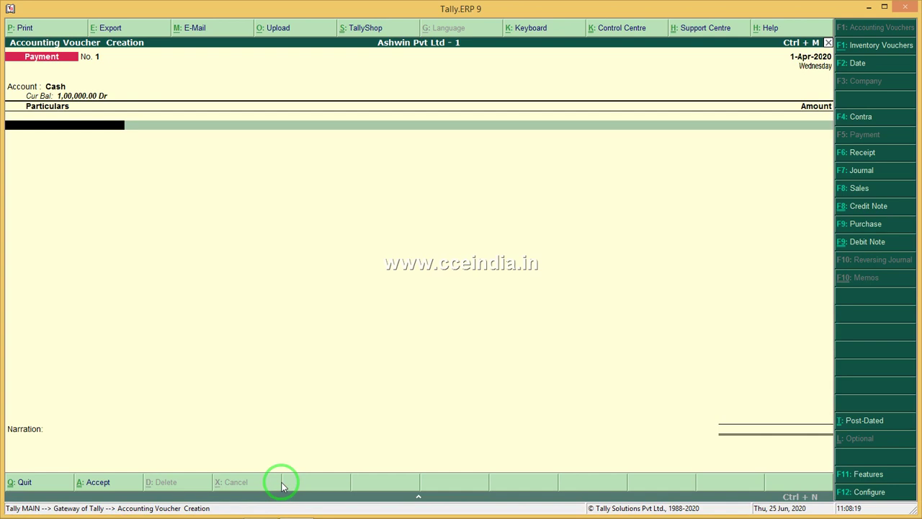
Step: Enter Machinery A/c in the payment voucher with an amount of 50000, checking the figure against the Word practical guide
text(m)
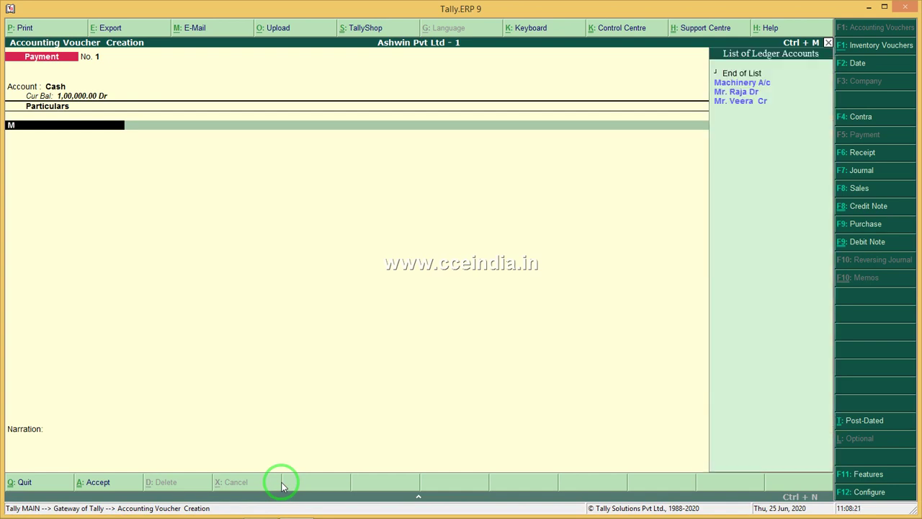
key(Return)
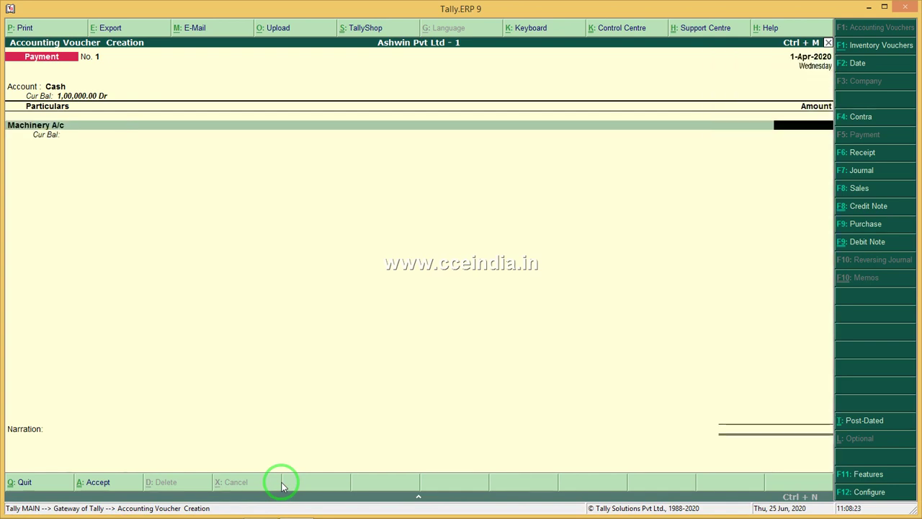
click(270, 510)
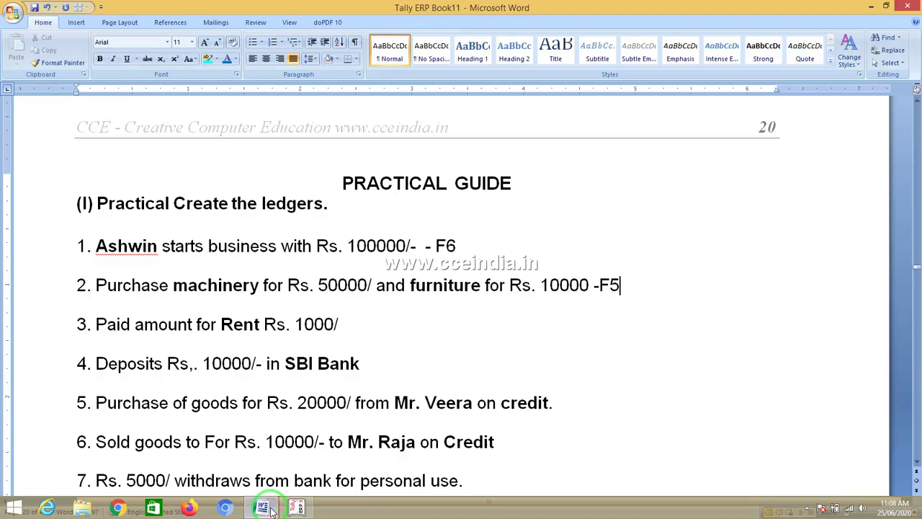
click(297, 508)
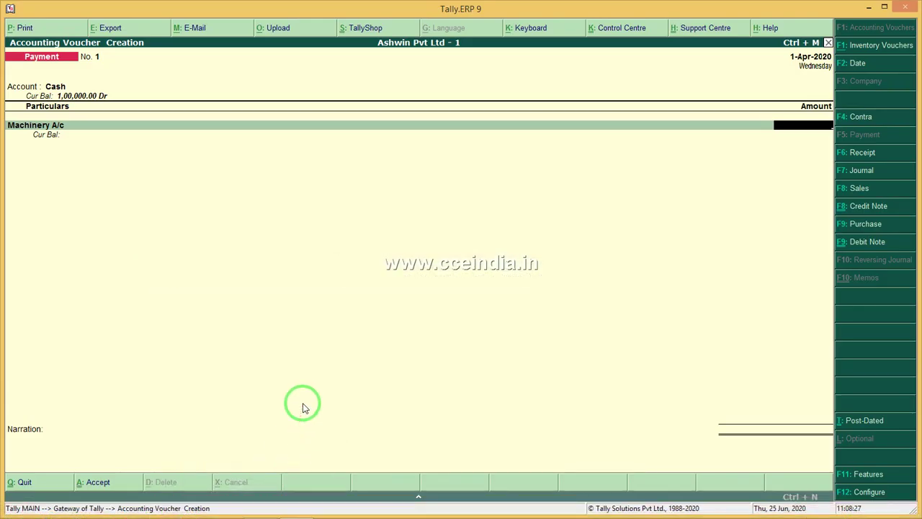
text(50000)
key(Return)
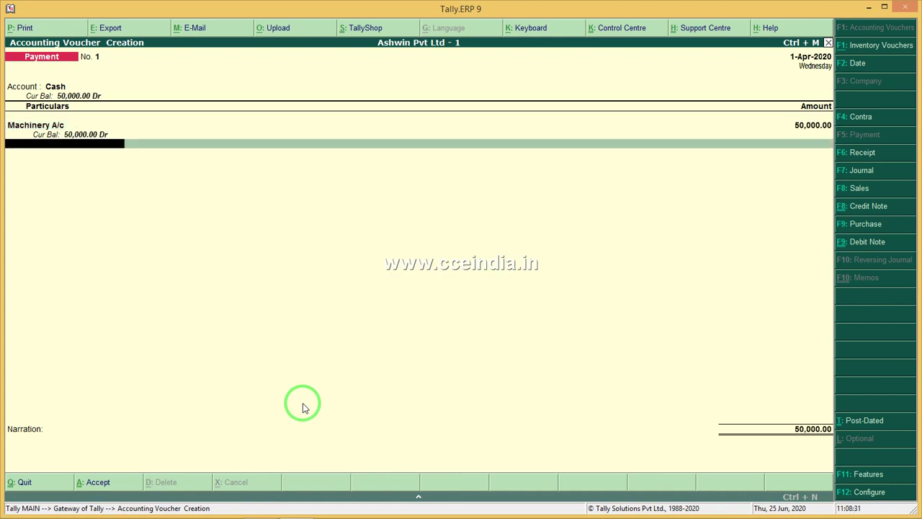
Step: Add Furniture A/C to the payment voucher with an amount of 10000, checking the figure against the Word practical guide
text(F)
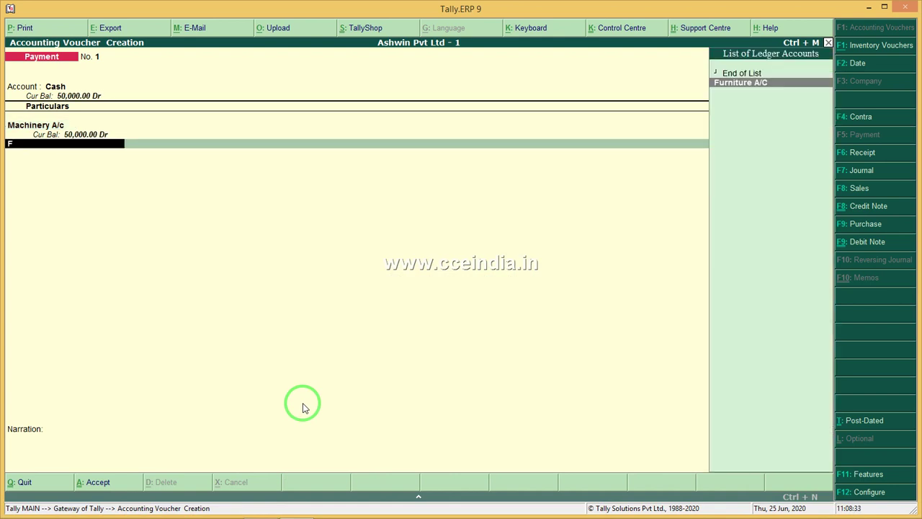
key(Return)
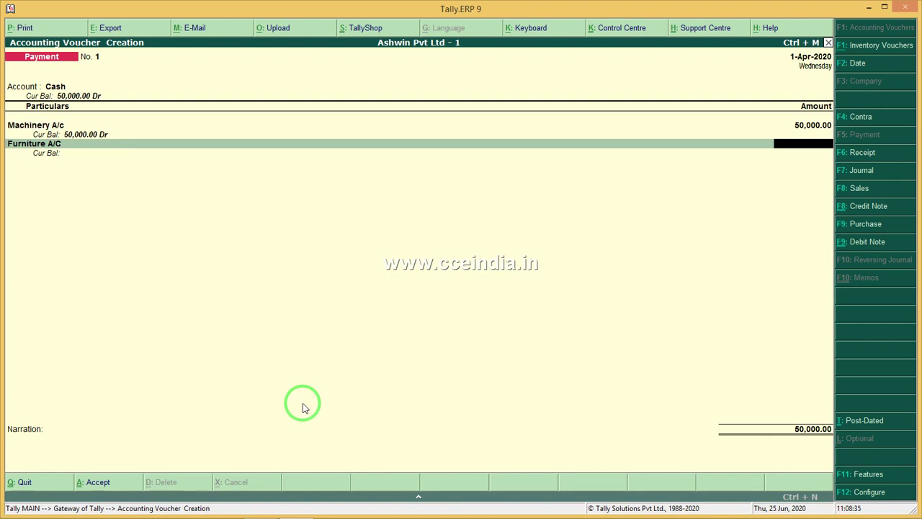
text(20000)
mouse_move(320, 512)
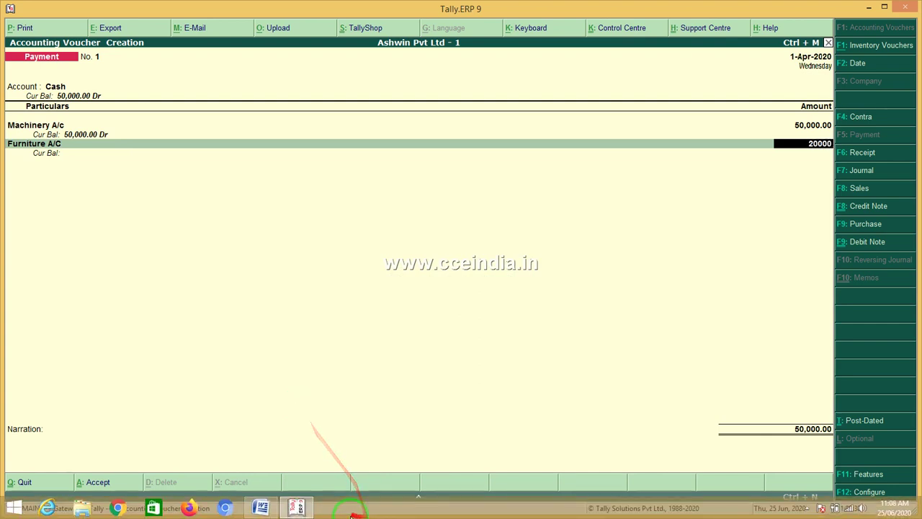
click(264, 509)
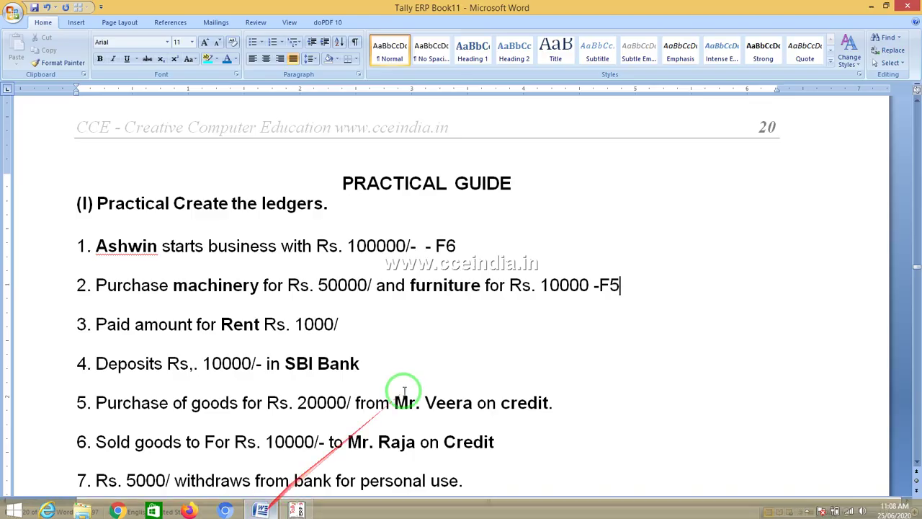
click(314, 510)
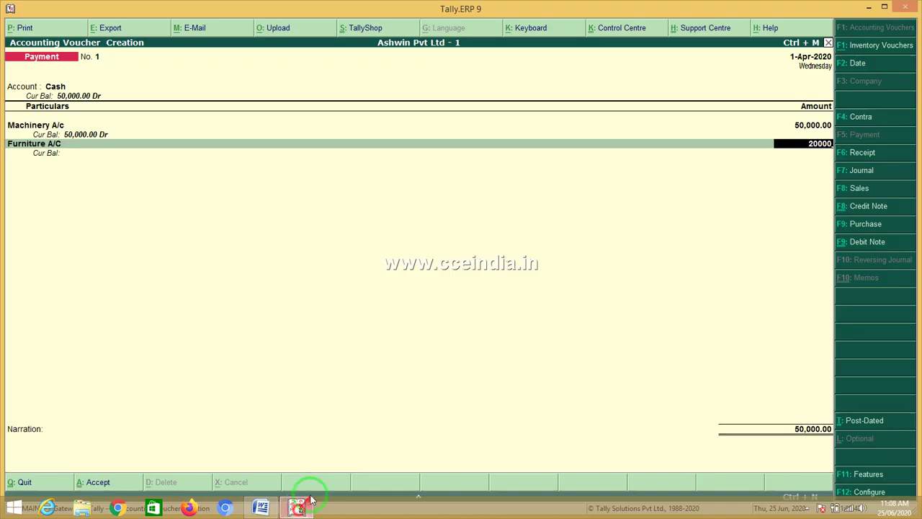
key(BackSpace)
key(BackSpace)
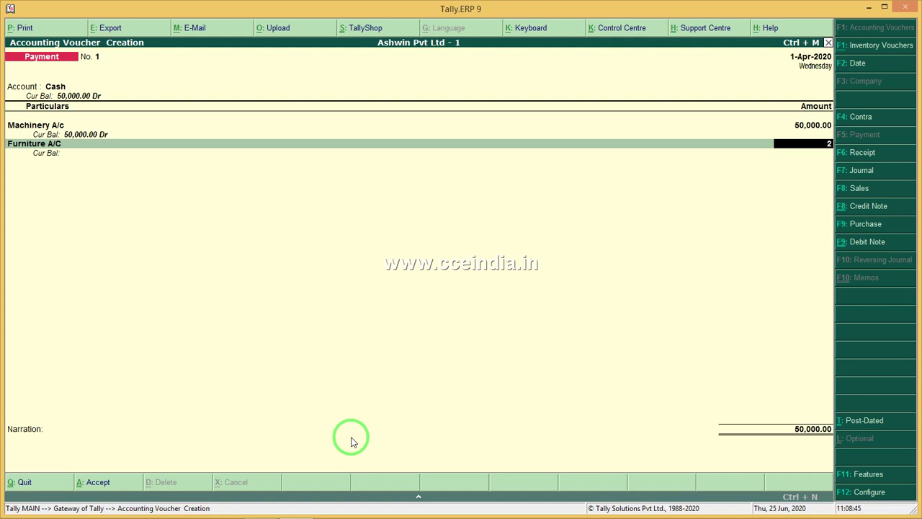
text(0000)
key(Return)
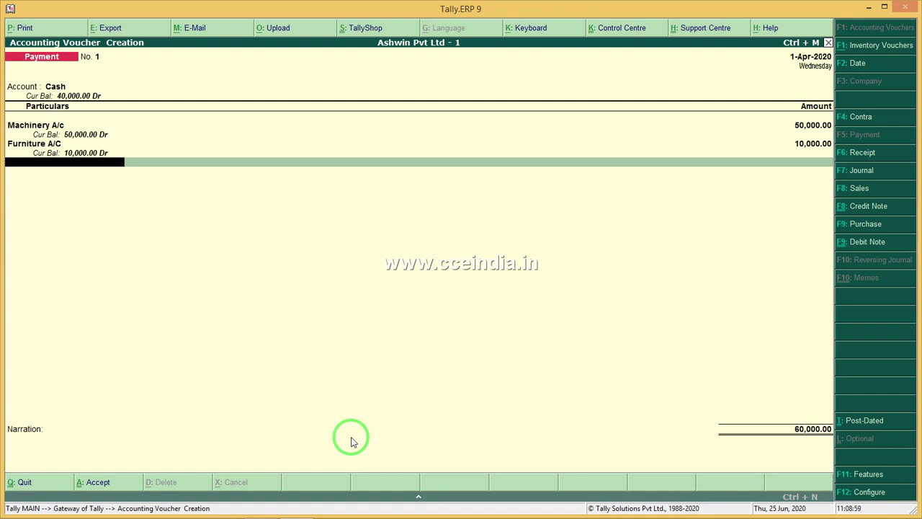
Step: End the particulars list, leave the narration blank and save the machinery and furniture payment voucher
key(Return)
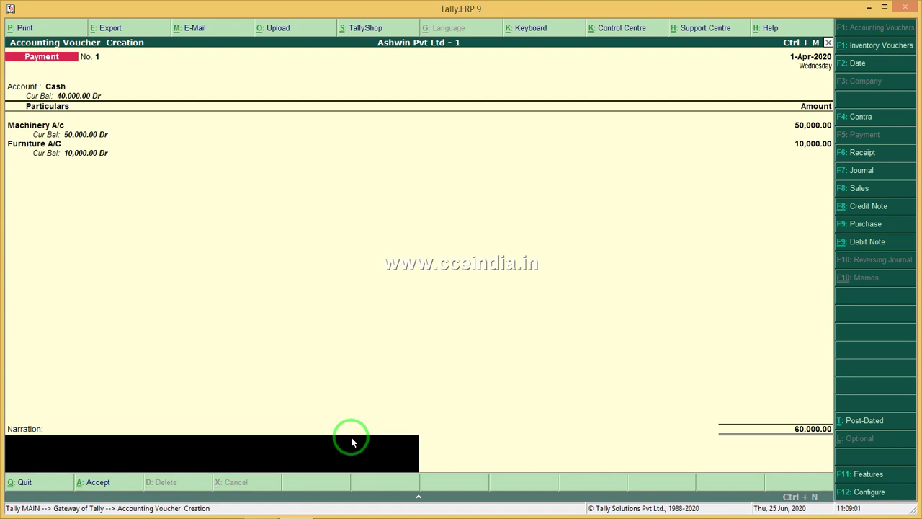
key(Return)
key(Return)
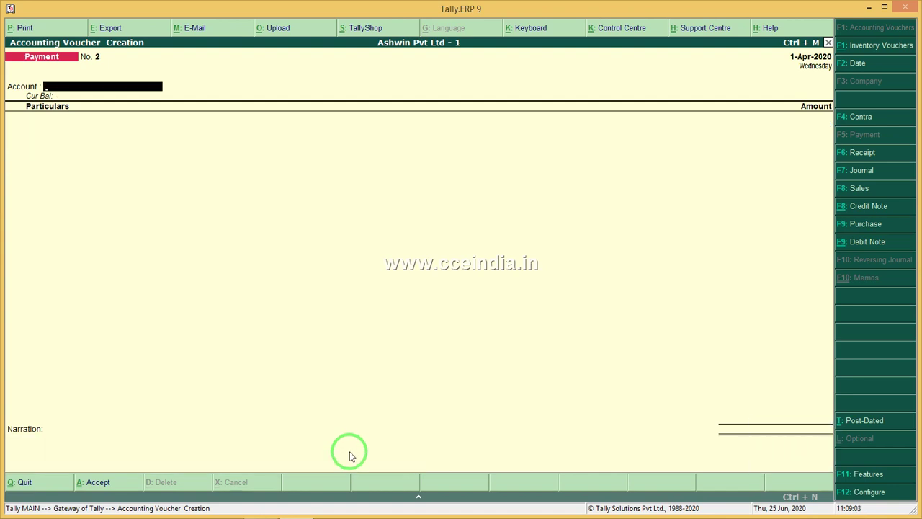
Step: Review transaction 3 in the Word practical guide and add the note "- F5" at its end
click(258, 508)
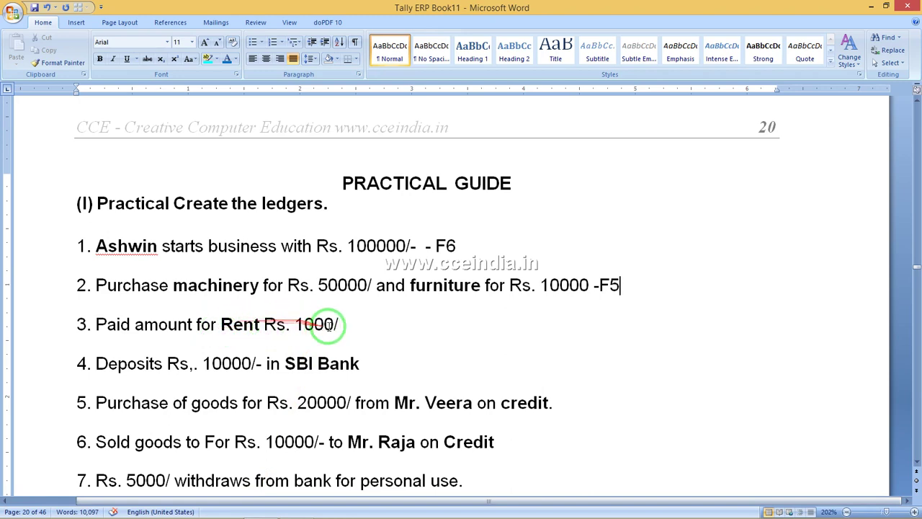
click(297, 508)
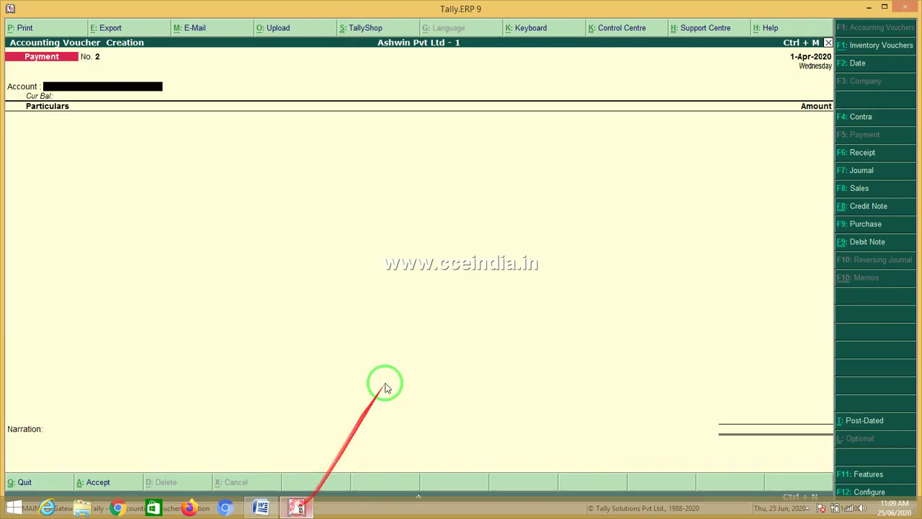
click(259, 509)
click(444, 340)
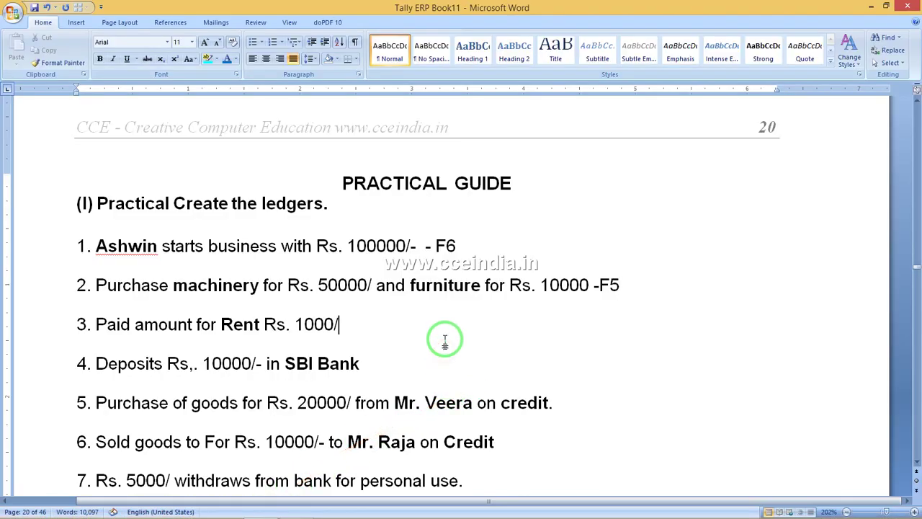
text(- F5)
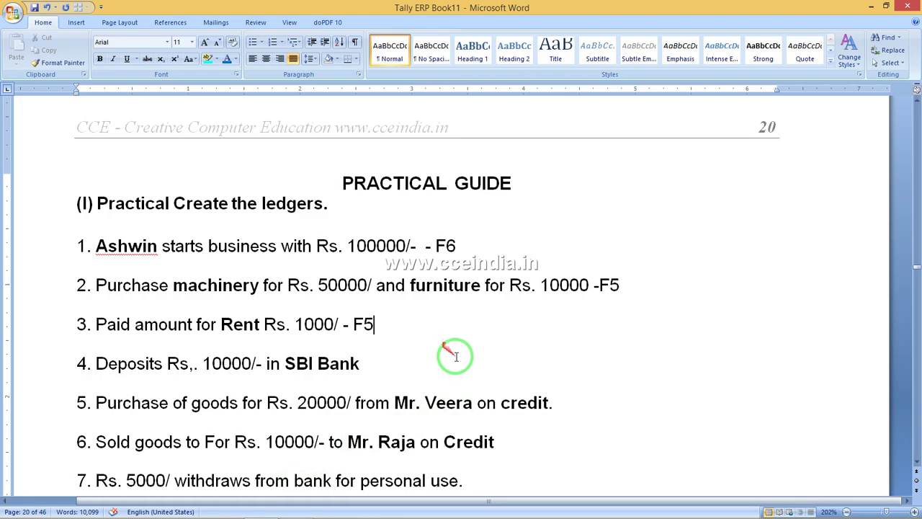
Step: Switch to Tally.ERP 9 and choose Cash as the account of the new payment voucher
click(295, 506)
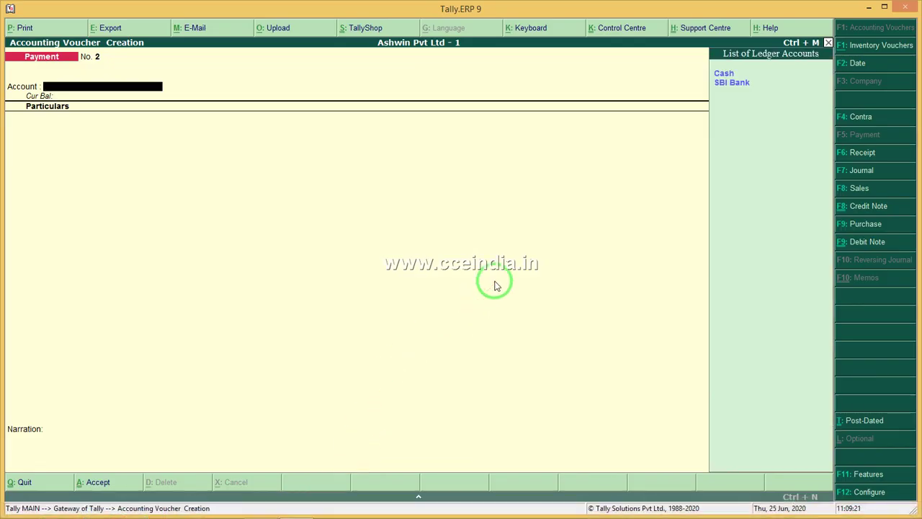
key(Down)
key(Return)
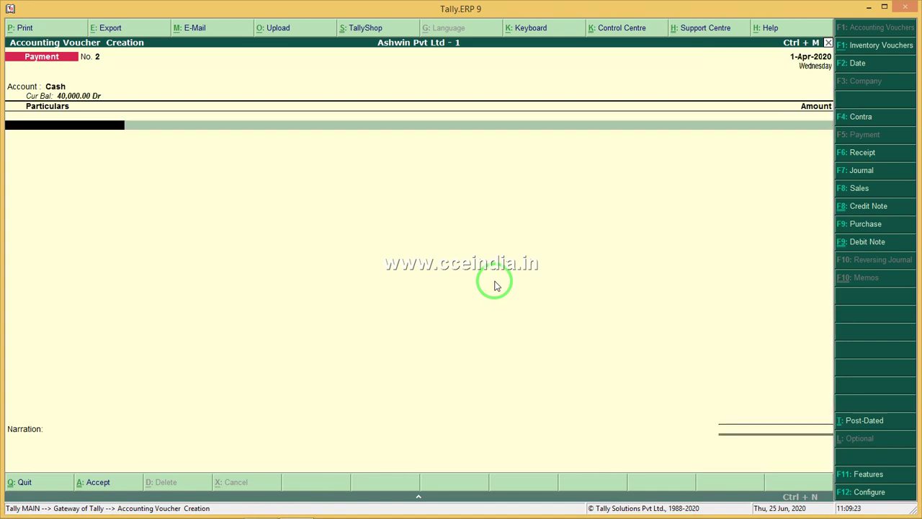
Step: Enter Rent A/c with an amount of 1000, leave the narration blank and save the payment voucher
text(R)
key(Return)
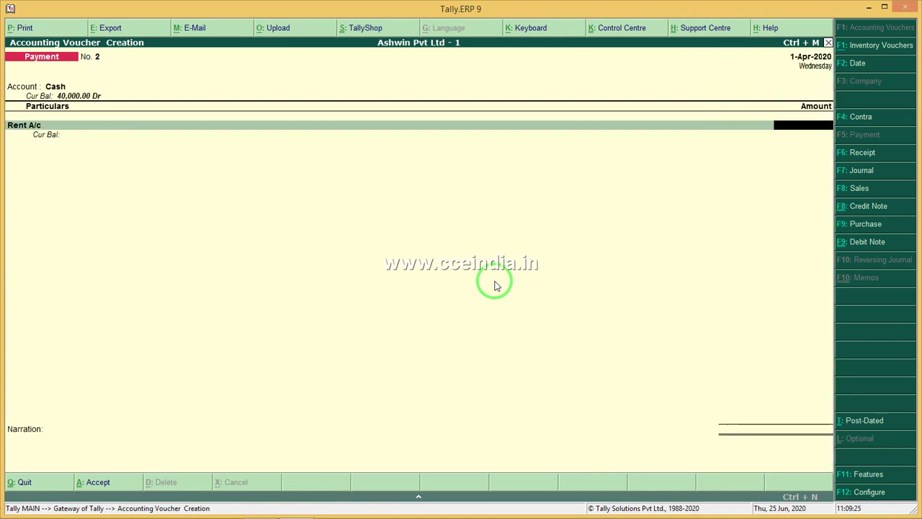
text(10000)
key(Return)
key(Return)
key(Return)
key(Return)
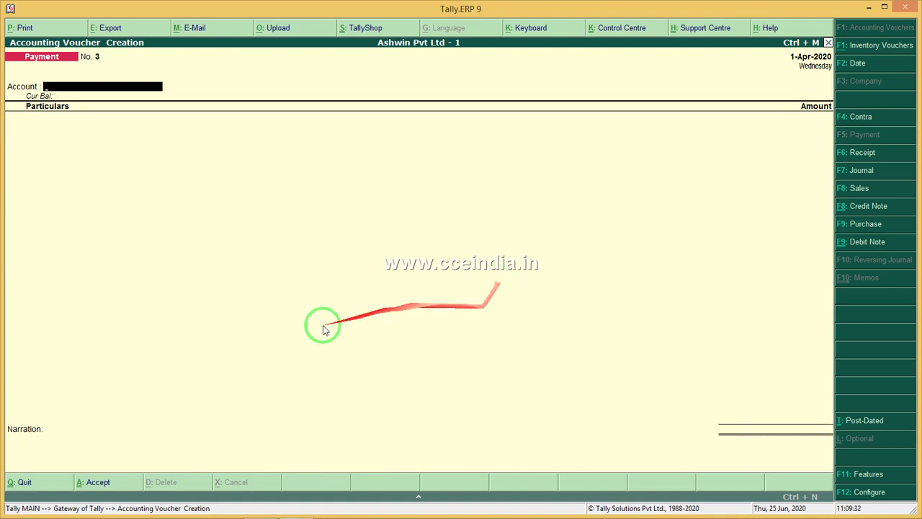
Step: Review the SBI Bank deposit in transaction 4 of the Word practical guide and add the note "-F4" at its end
click(266, 508)
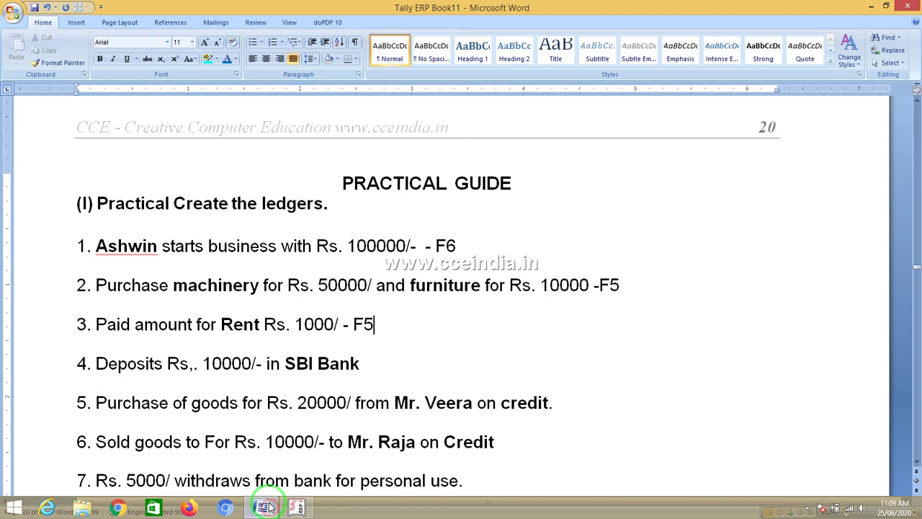
double_click(222, 363)
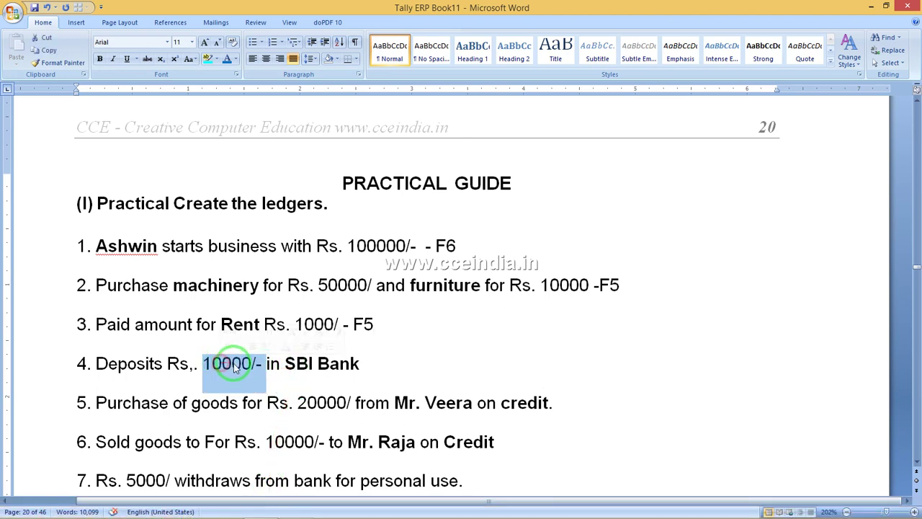
click(391, 379)
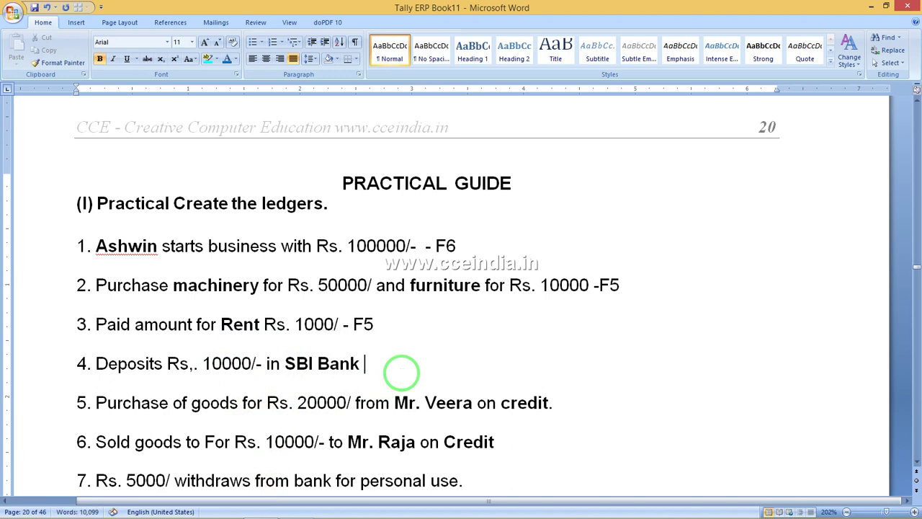
text(-F4)
Step: Switch to Tally.ERP 9 and start a Contra voucher with SBI Bank as the account
click(301, 509)
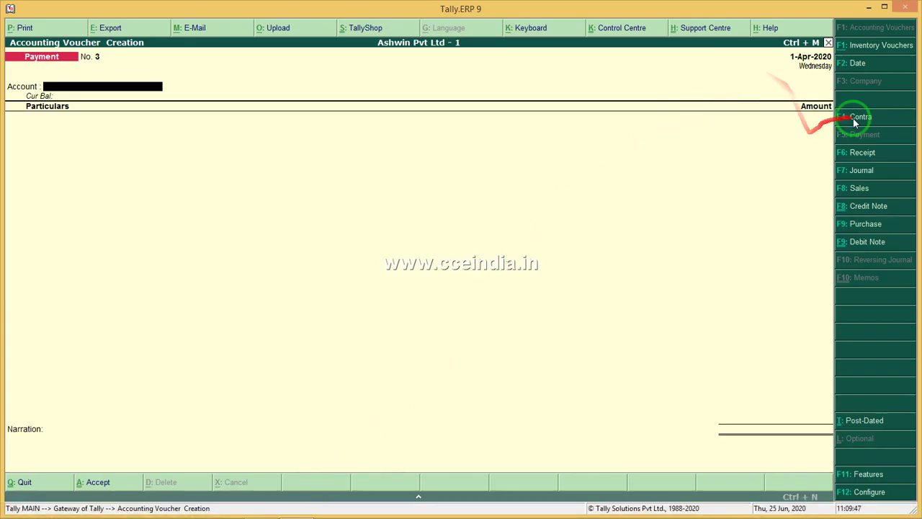
click(864, 123)
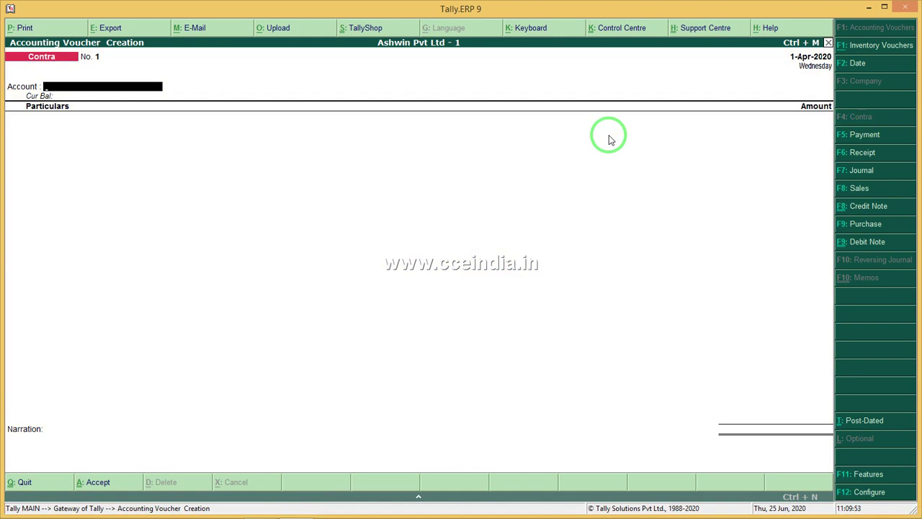
text(S)
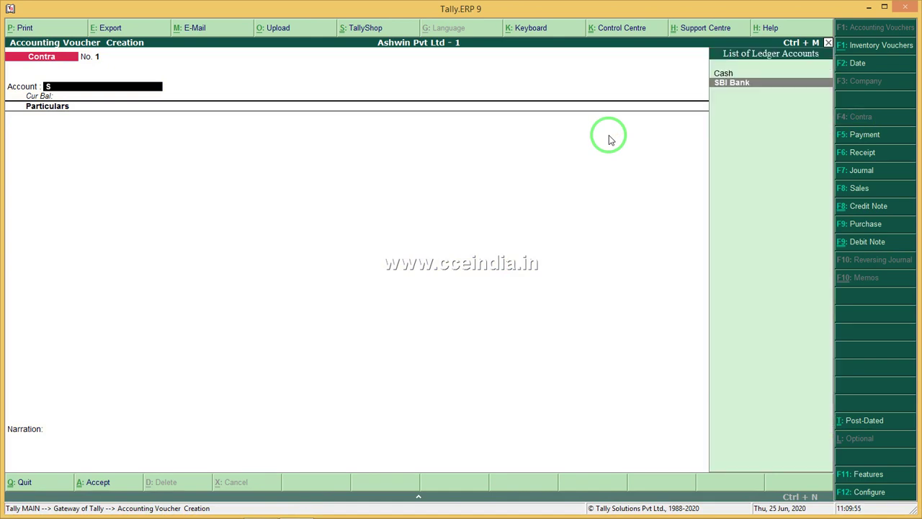
key(Return)
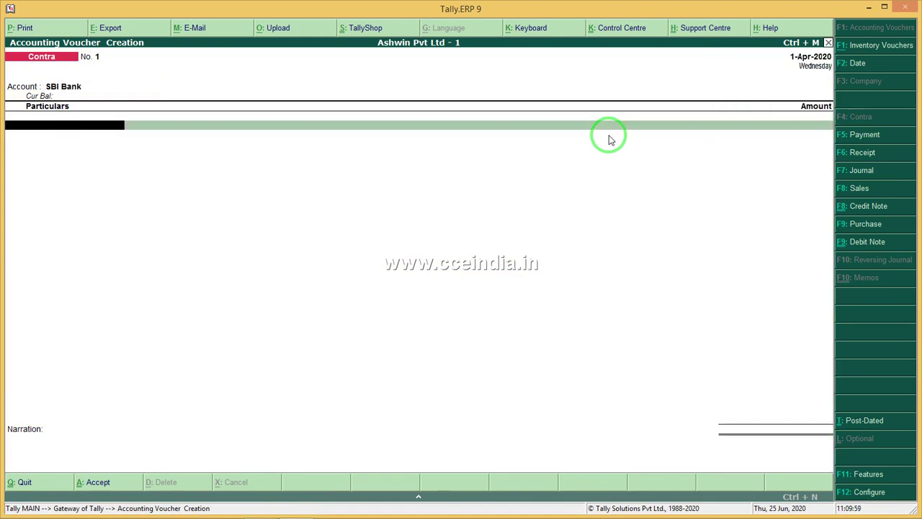
Step: Enter Cash in the contra voucher's particulars with an amount of 10000 and end the list
text(c)
key(Return)
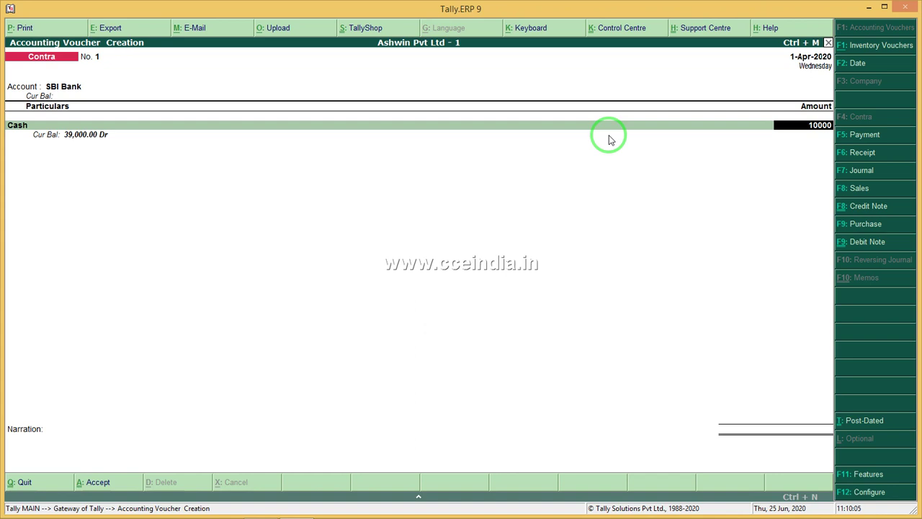
key(Return)
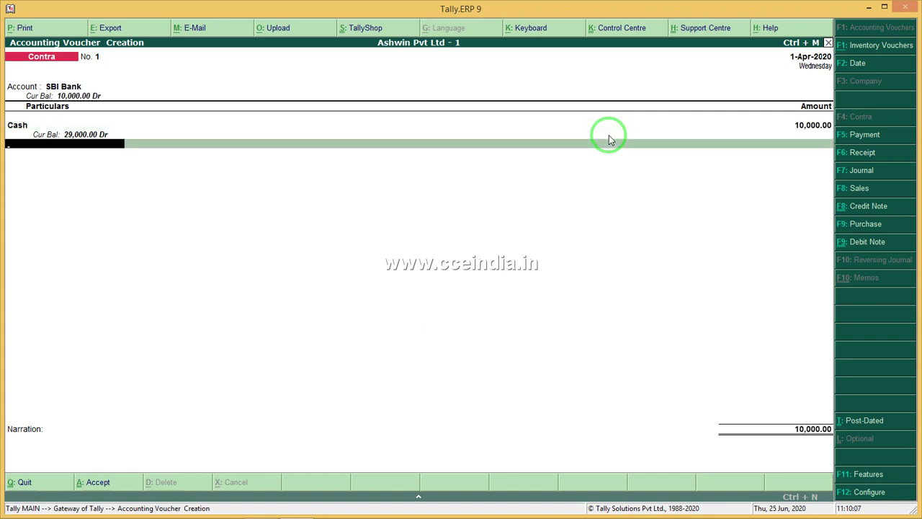
key(Return)
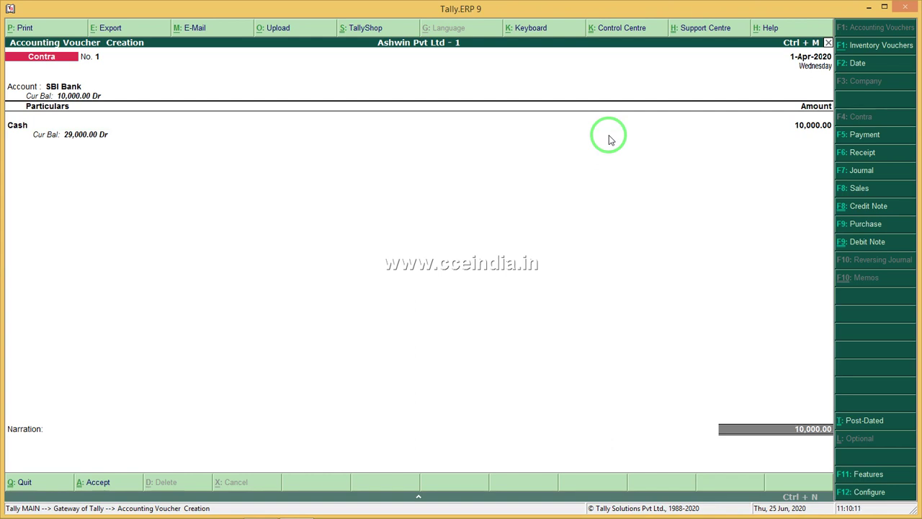
Step: Accept the 10000 cash allocation for SBI Bank and enter 5 notes of 2000 in its cash denominations
key(Return)
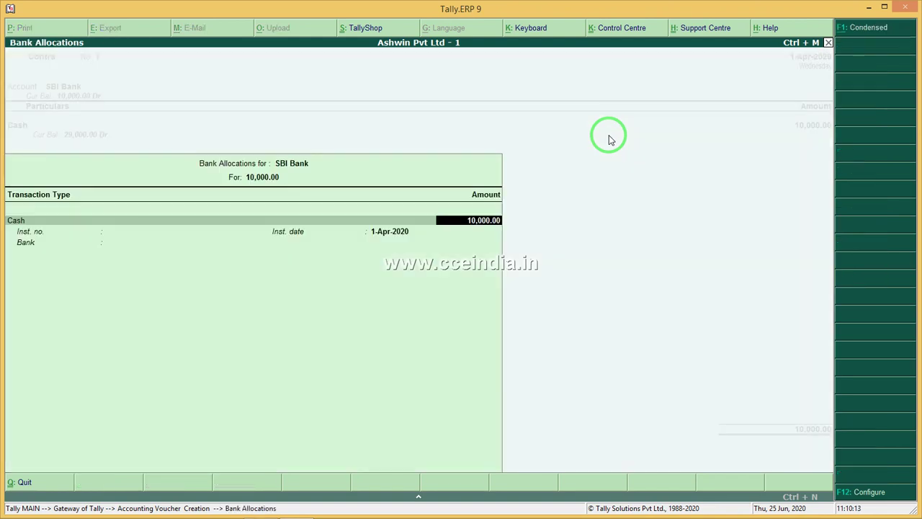
key(Return)
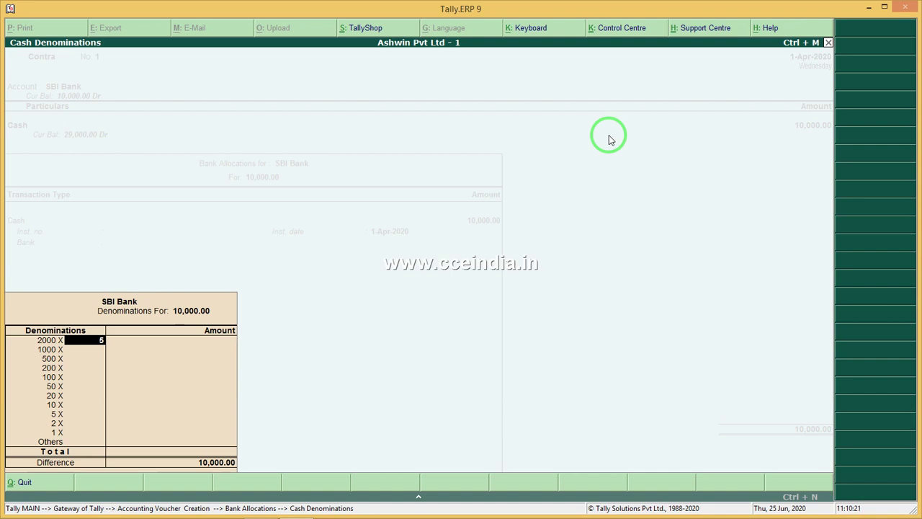
text(5)
key(Return)
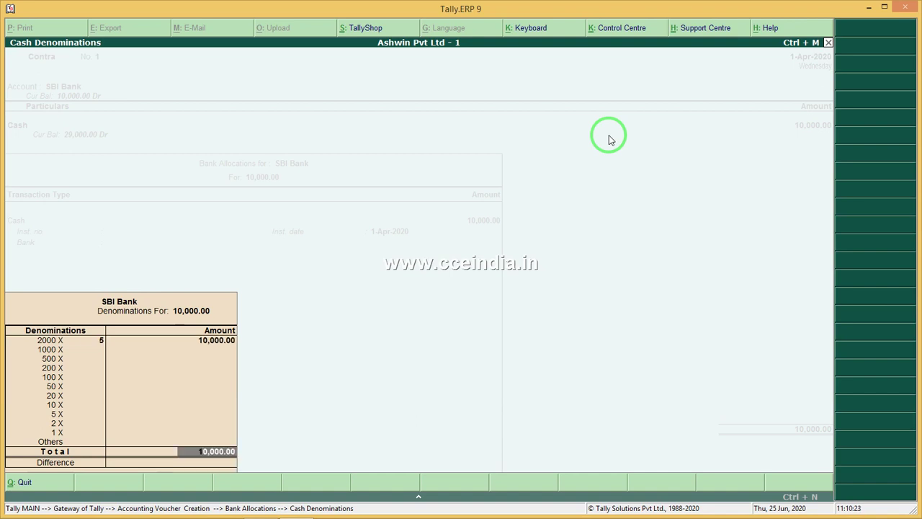
Step: Accept the cash denominations and SBI Bank allocation, leave the narration blank and save the contra voucher
key(Return)
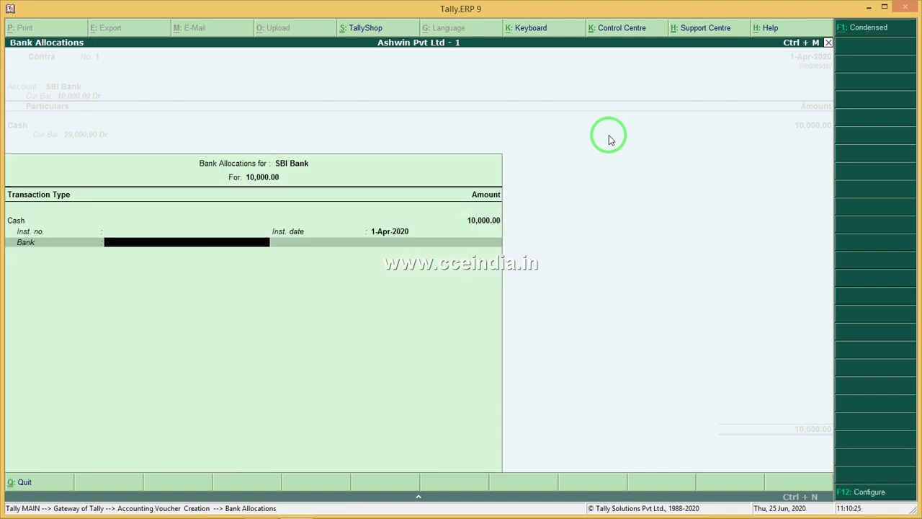
key(Return)
key(Return)
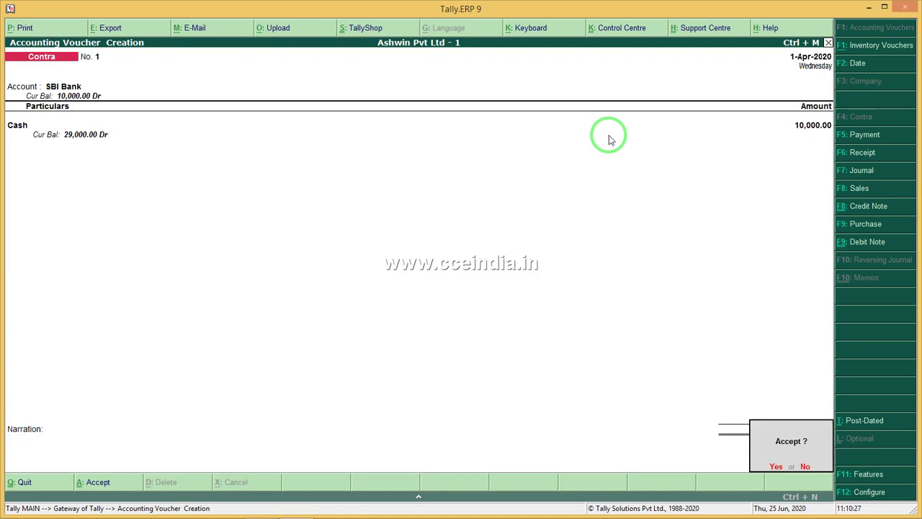
key(Return)
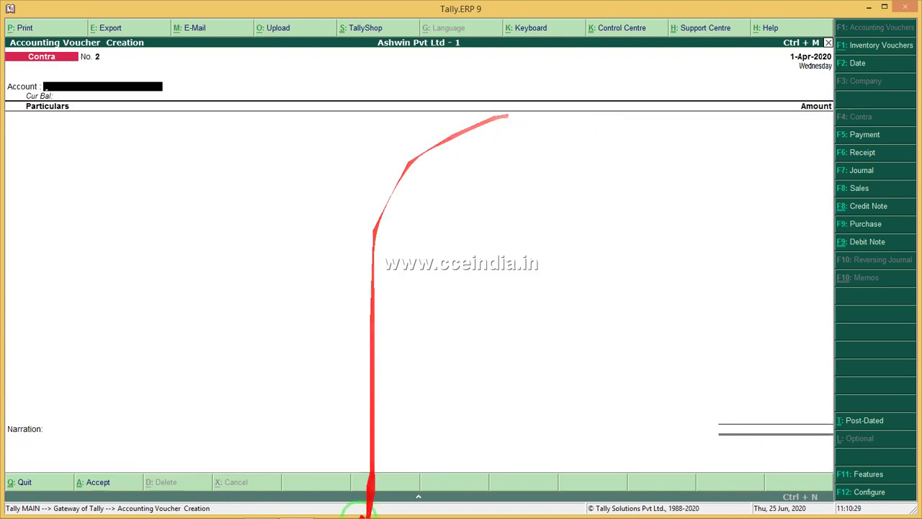
Step: Switch to Word and review transaction 5 of the practical guide, checking the amount, supplier and credit terms of the goods purchase
mouse_move(310, 513)
click(265, 508)
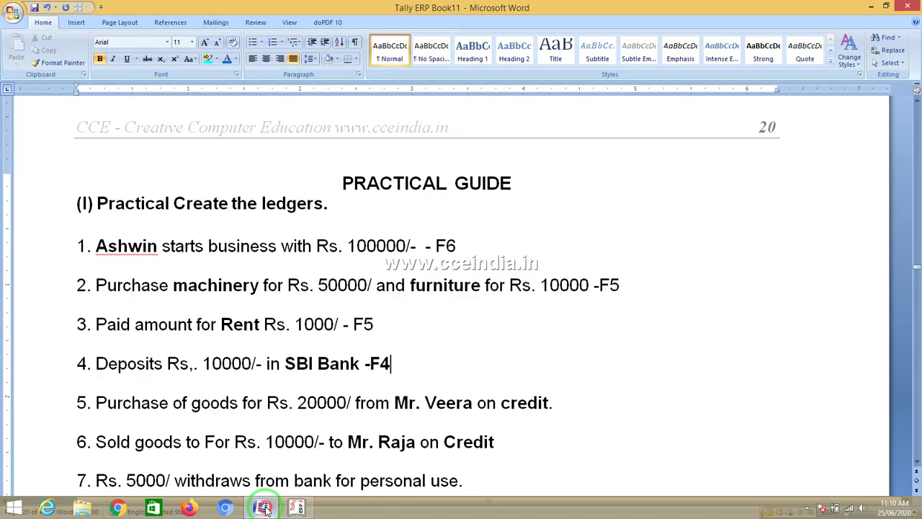
scroll(362, 370, up, 8)
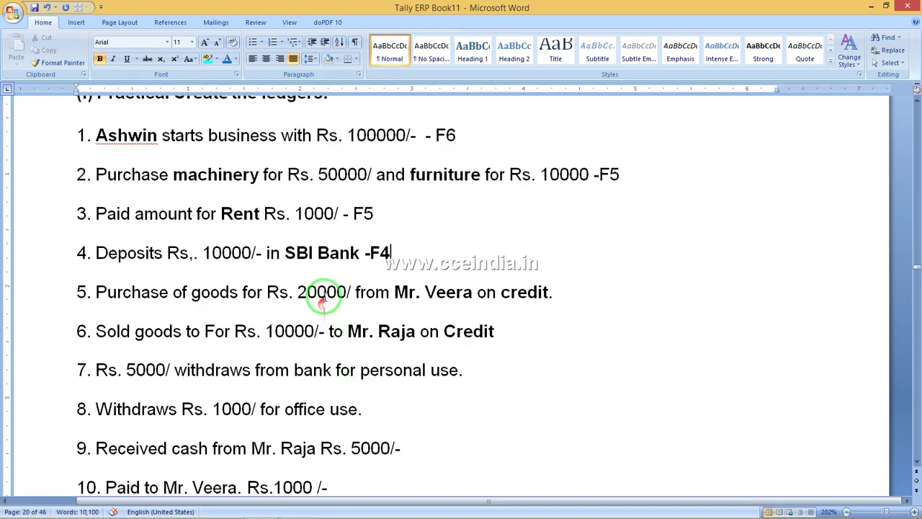
drag(346, 292, 308, 292)
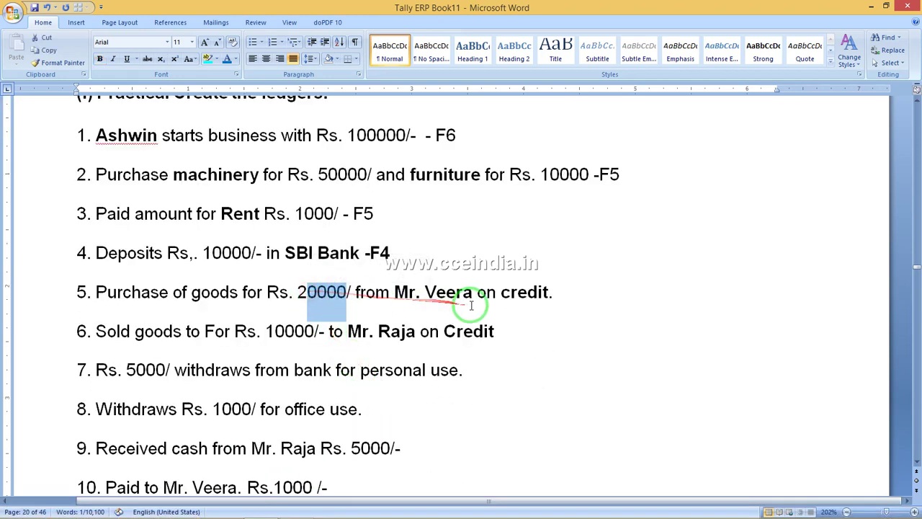
drag(476, 295, 422, 292)
drag(550, 294, 414, 287)
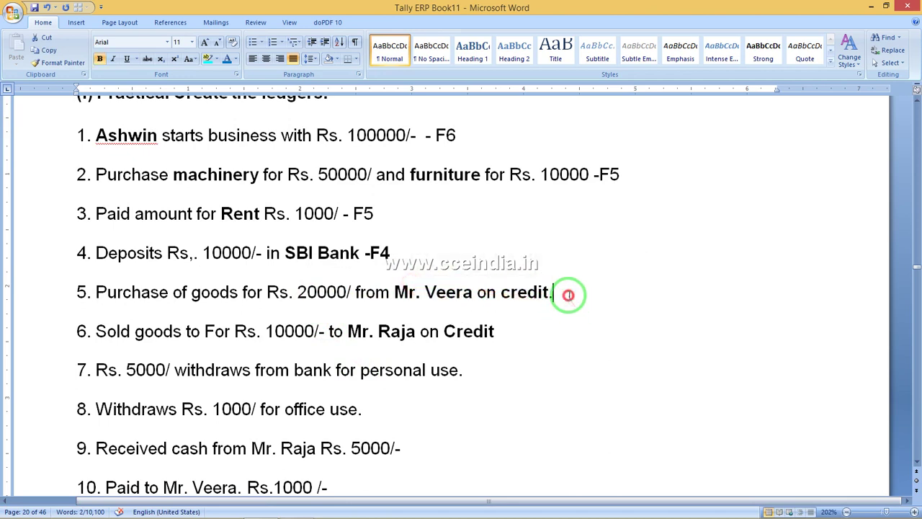
drag(569, 294, 539, 288)
click(559, 340)
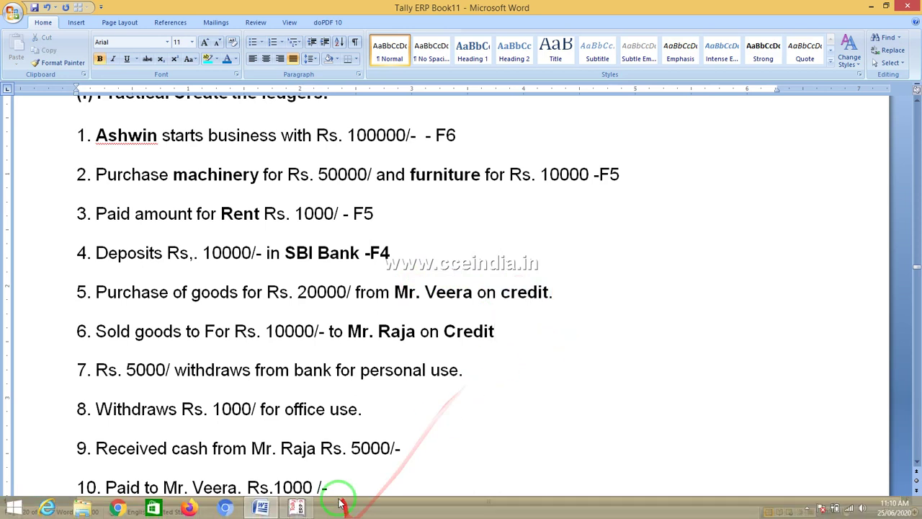
Step: Switch to Tally.ERP 9 and start a Purchase voucher in As Voucher mode
click(302, 507)
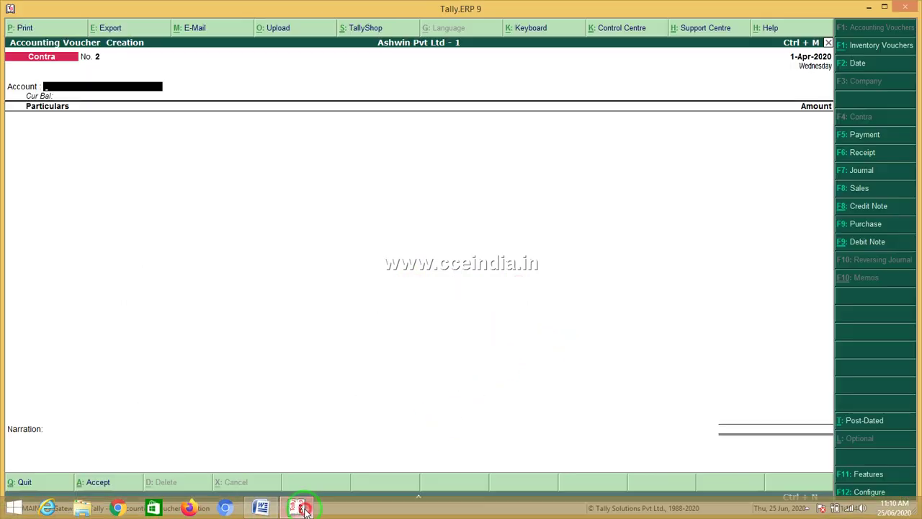
click(868, 225)
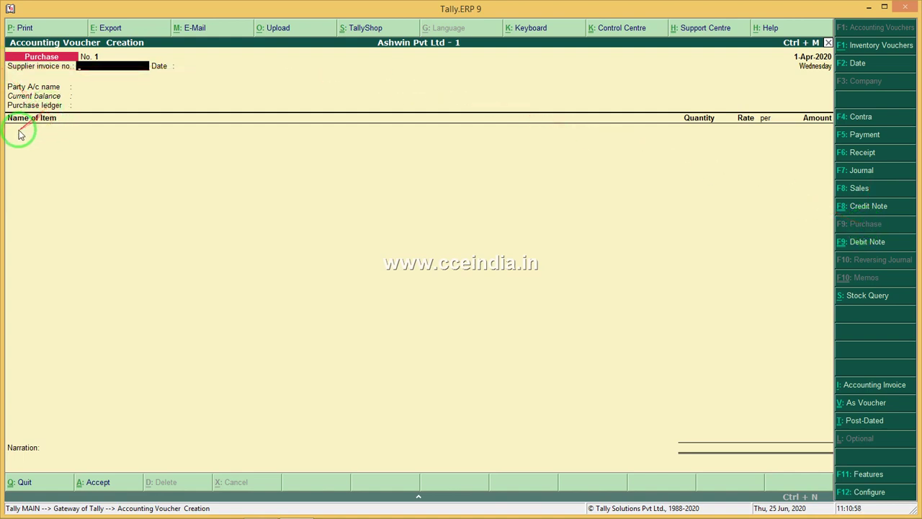
click(879, 410)
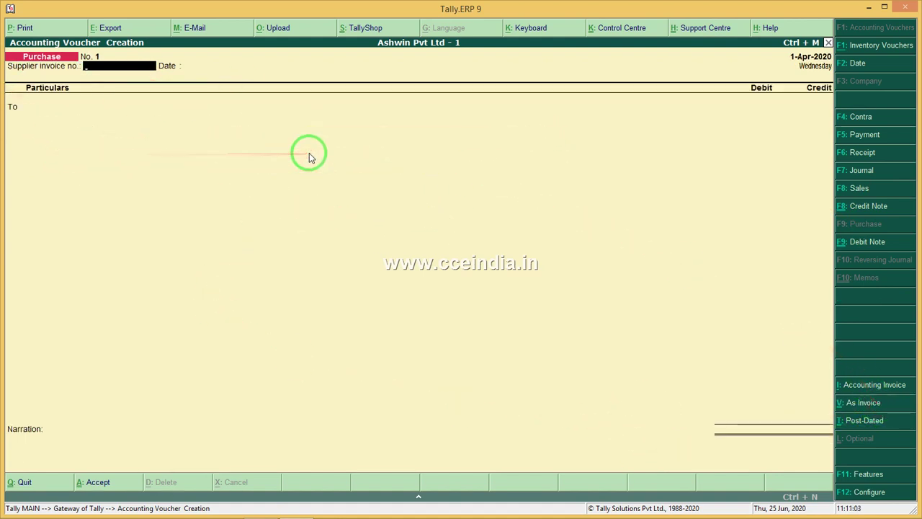
click(261, 509)
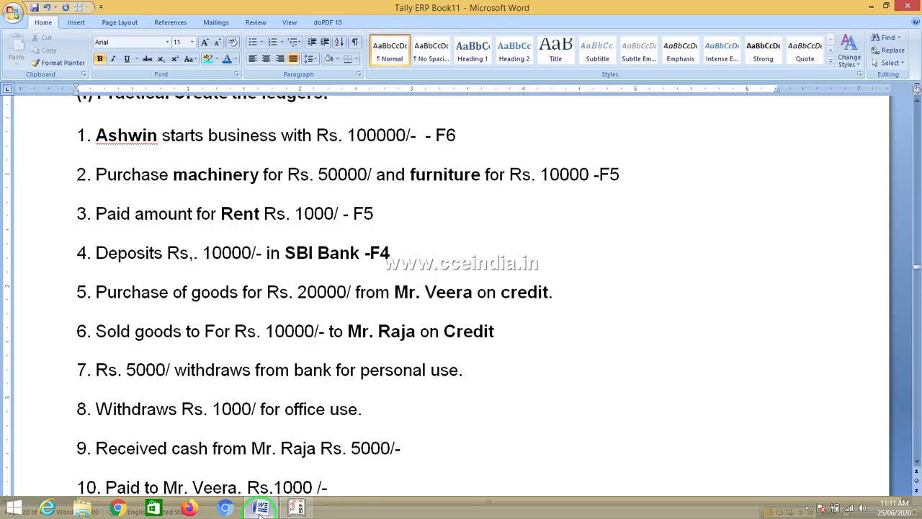
click(261, 509)
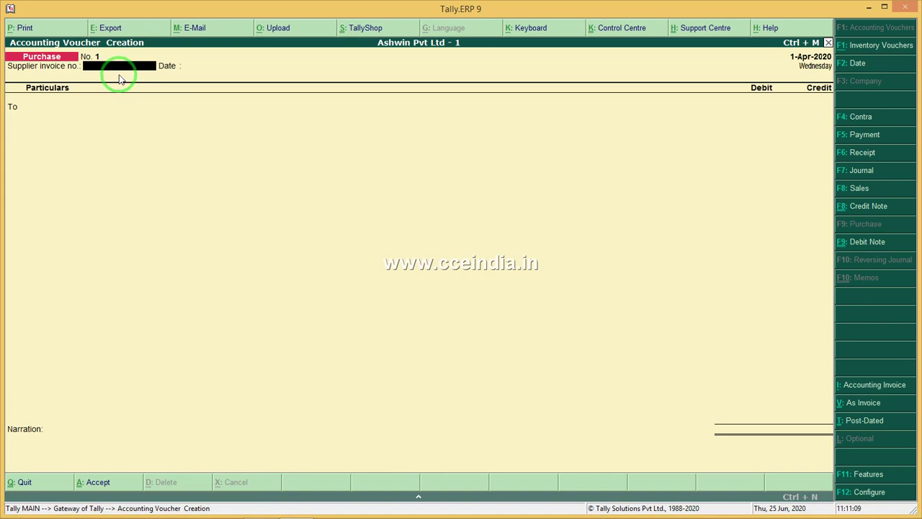
Step: Set the purchase voucher's supplier invoice number to 0 and accept 1-Apr-2020 as its date
text(0)
key(Return)
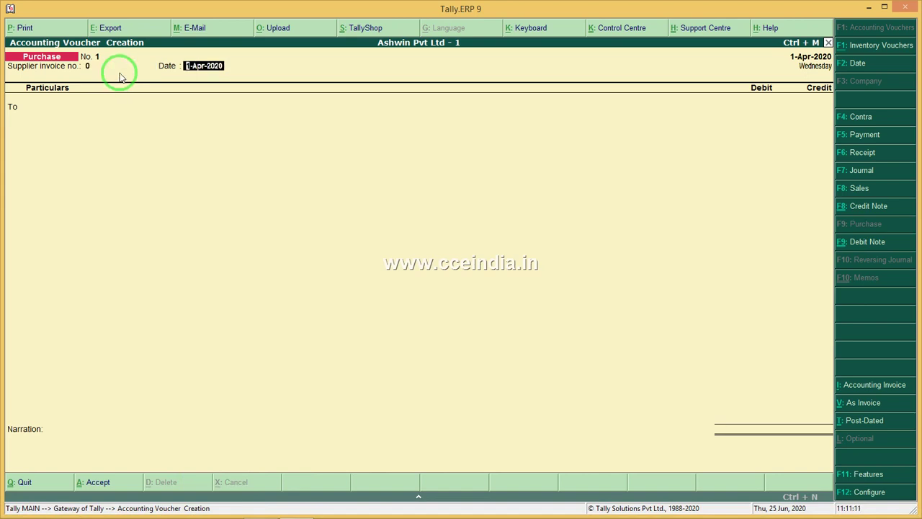
key(Return)
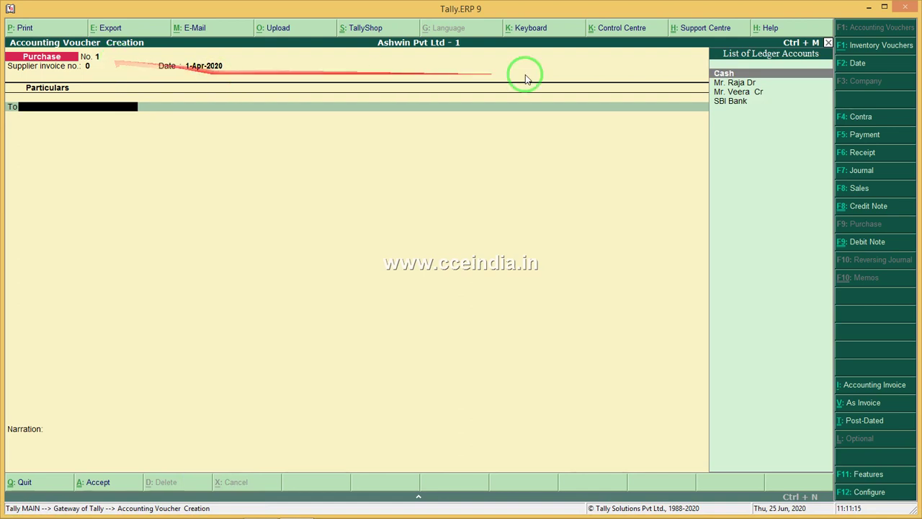
Step: Choose transaction 5's supplier ledger, marked Cr, as the credited party and accept the default supplier details
click(748, 92)
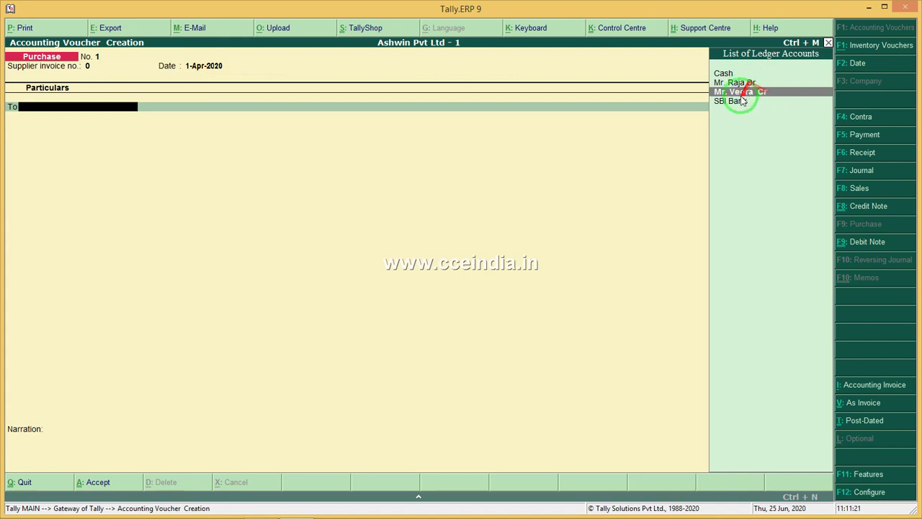
click(736, 106)
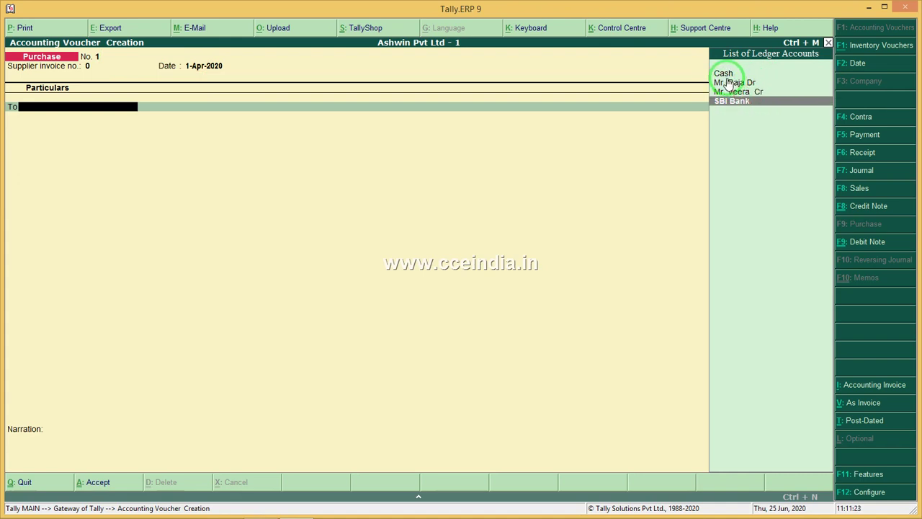
click(724, 73)
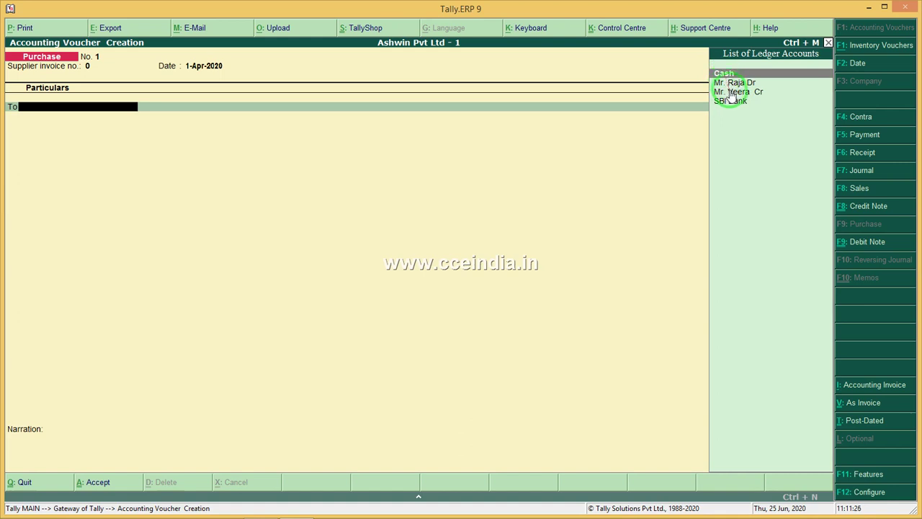
click(740, 91)
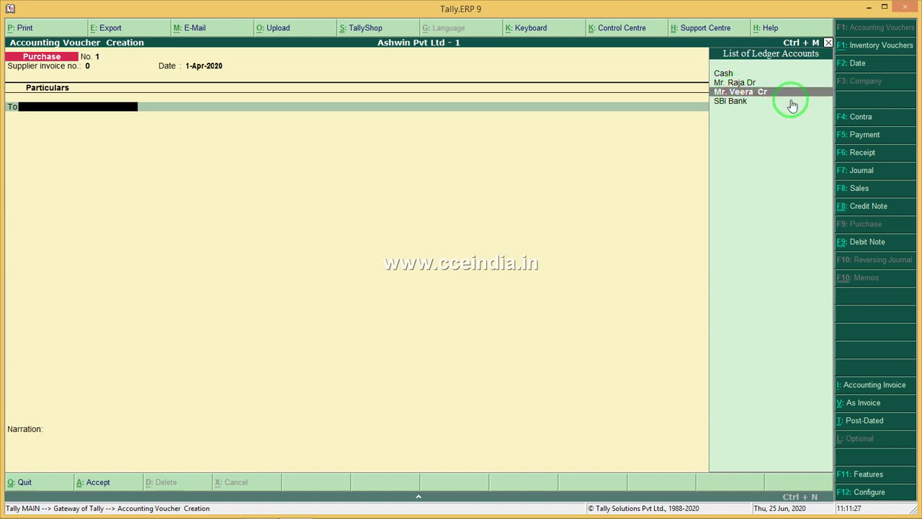
key(Return)
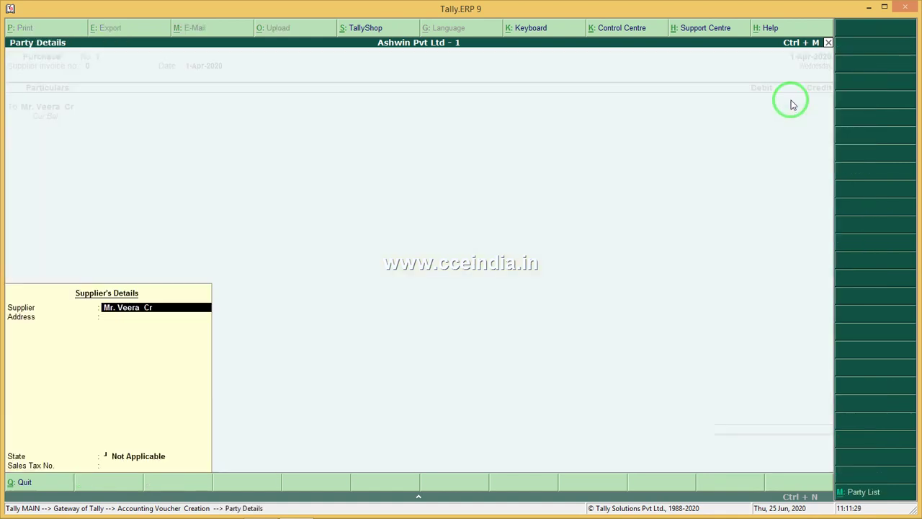
key(Return)
key(Return)
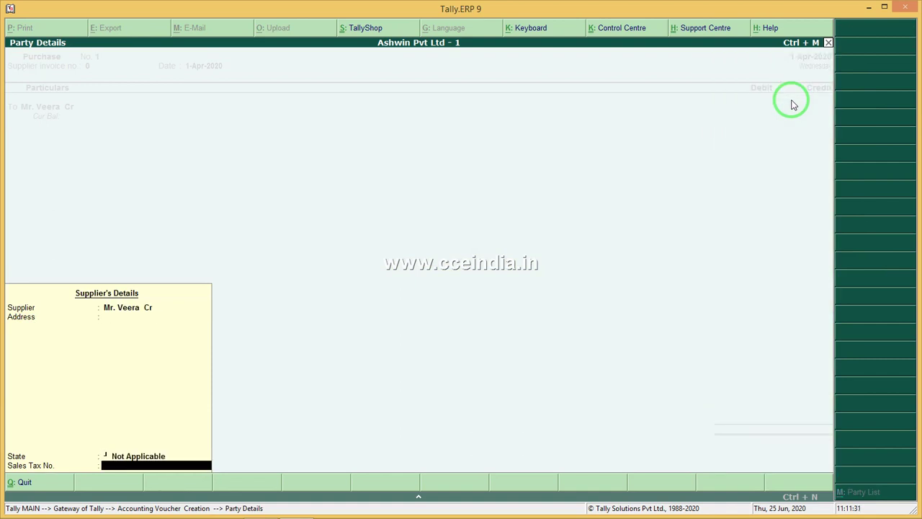
key(Return)
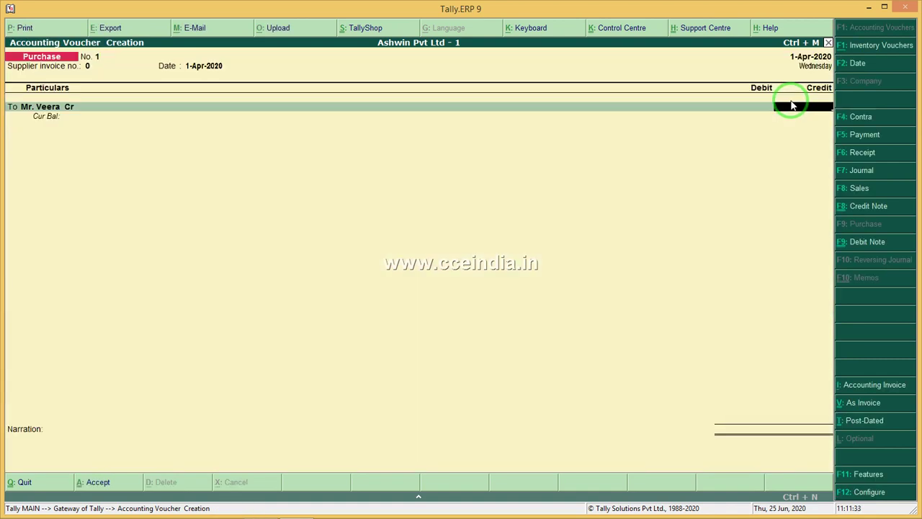
Step: Check transaction 5's amount in Word and enter 20000 as the supplier's credit amount in Tally.ERP 9
mouse_move(207, 508)
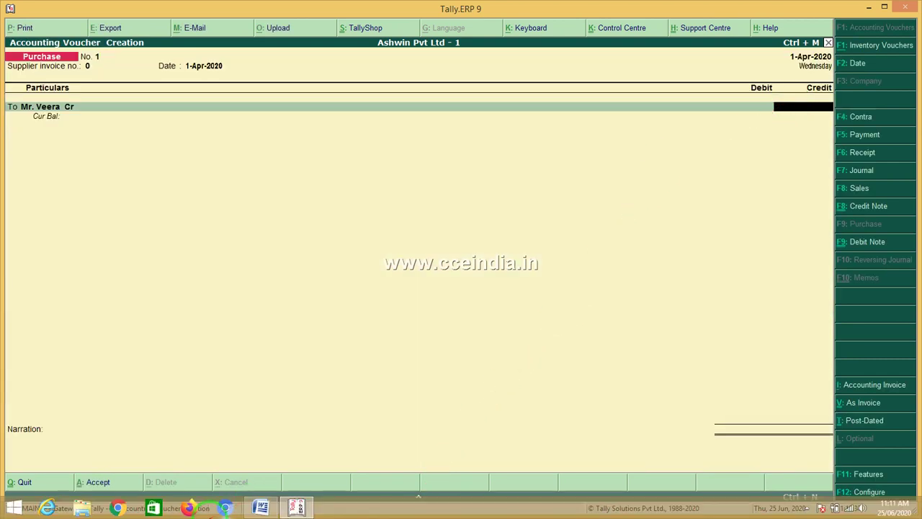
click(261, 507)
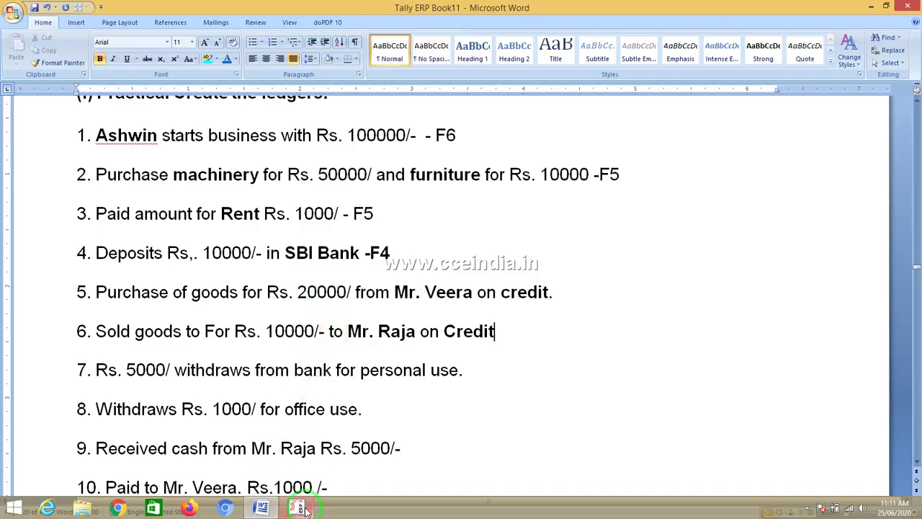
click(297, 512)
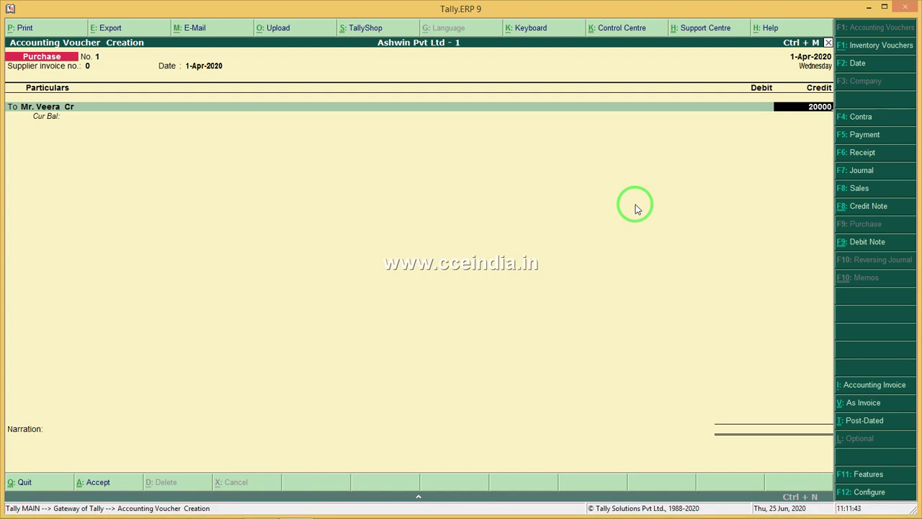
key(Return)
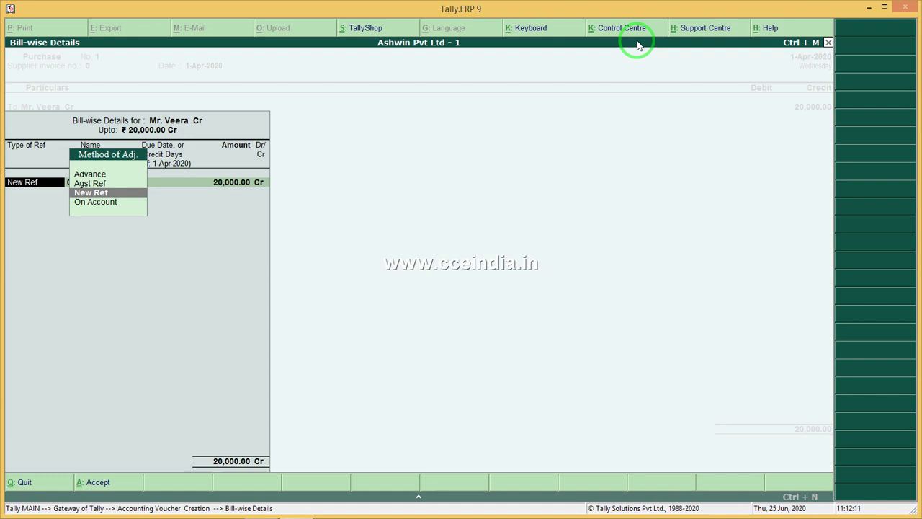
Step: Record the supplier's 20,000.00 Cr bill as a New Ref named A1 in the bill-wise details
key(Return)
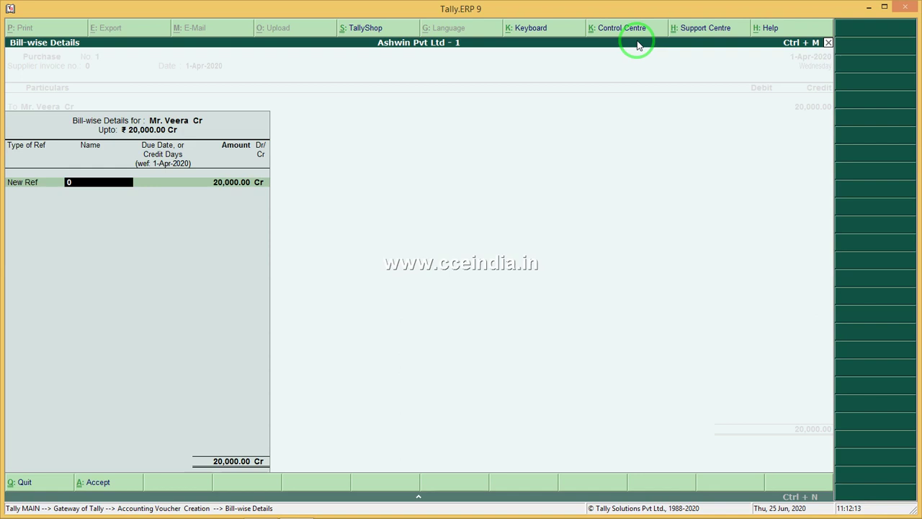
text(A1)
key(Return)
key(Return)
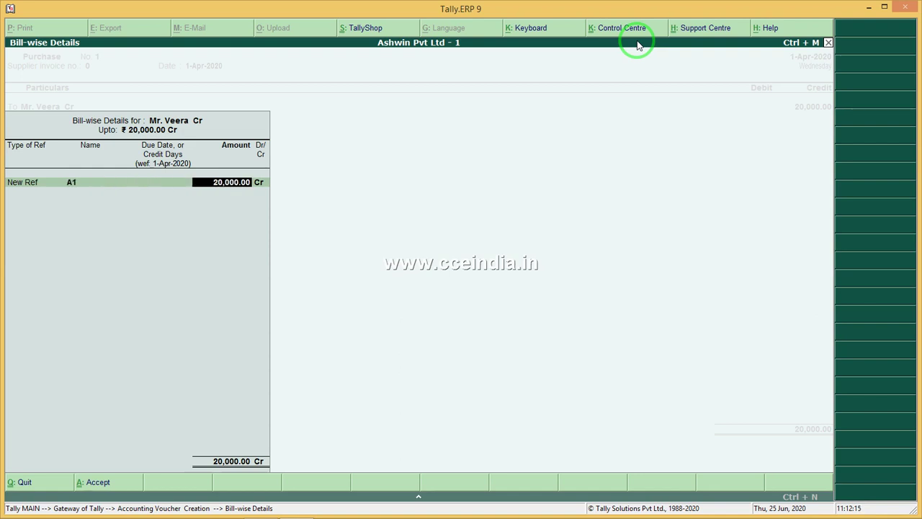
key(Return)
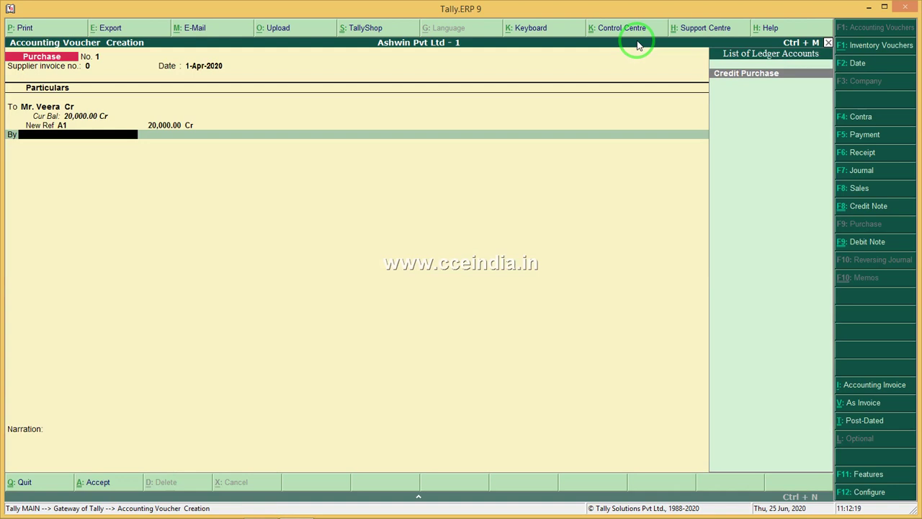
Step: Debit Credit Purchase with 20,000.00, leave its inventory allocation and the narration empty, and save the purchase voucher
key(Return)
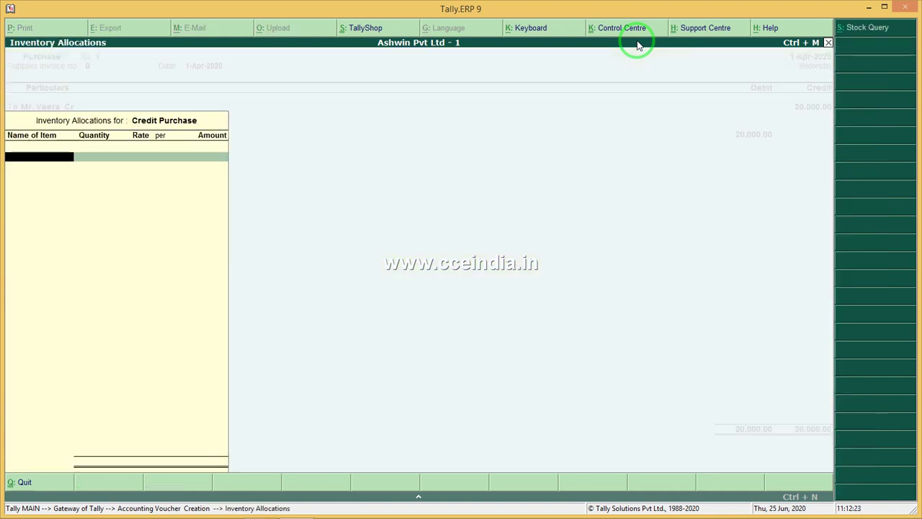
key(Escape)
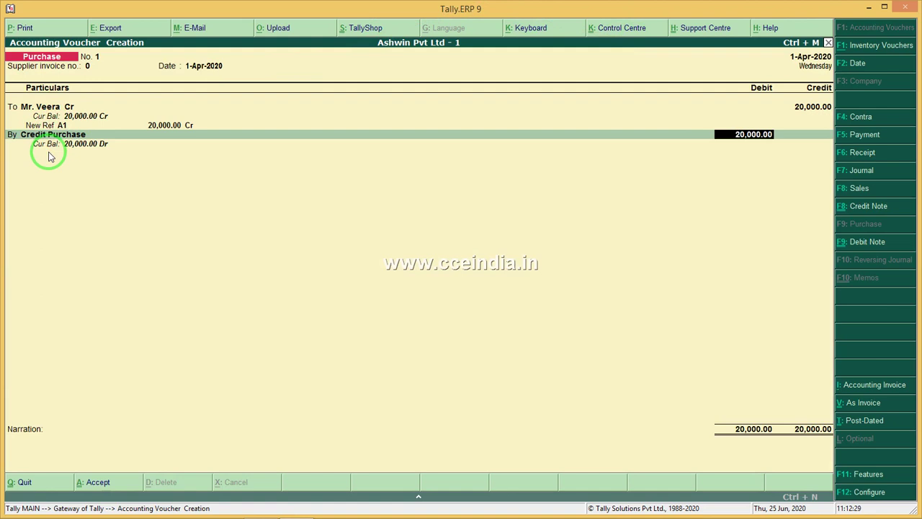
key(Return)
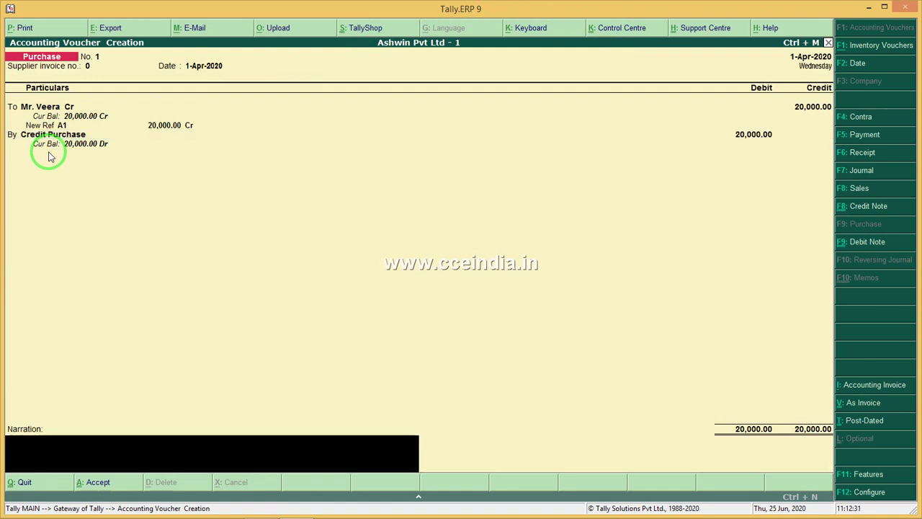
key(Return)
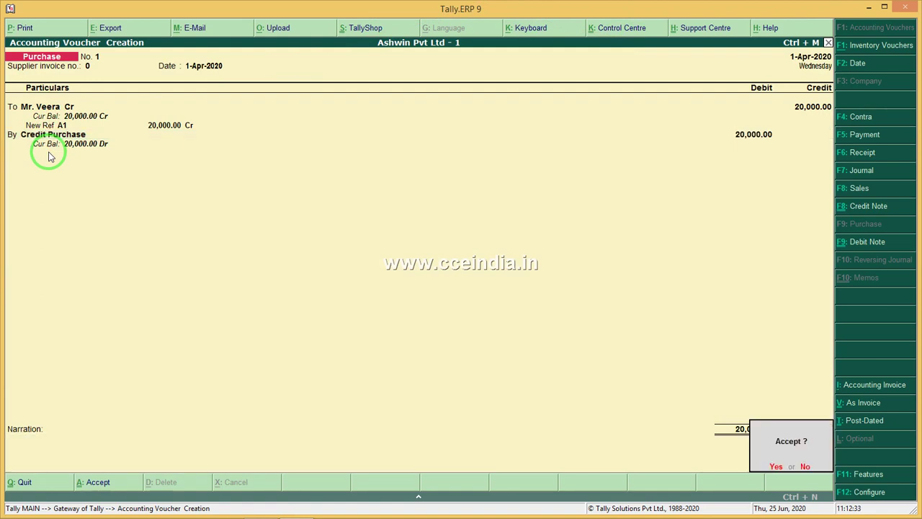
key(Return)
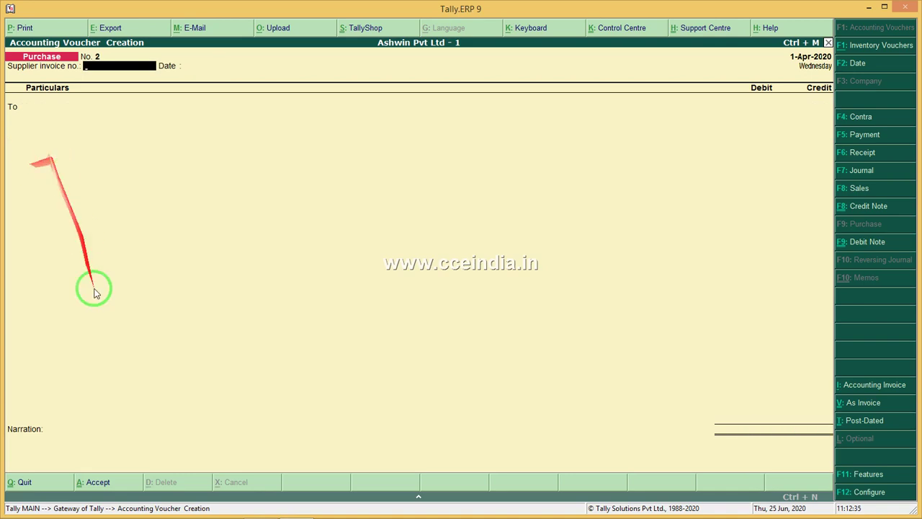
Step: Check transaction 6's sale amount, buyer and credit terms in Word and return to Tally.ERP 9
mouse_move(100, 514)
click(264, 508)
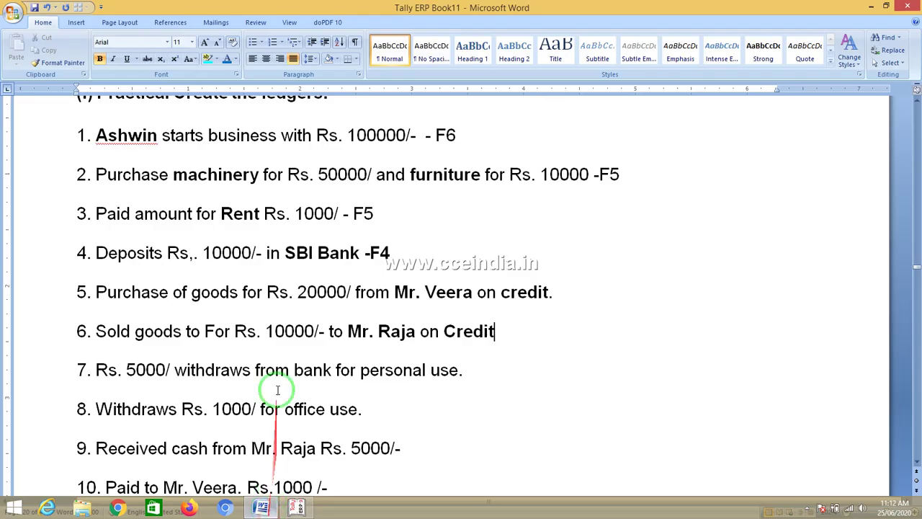
drag(324, 331, 288, 331)
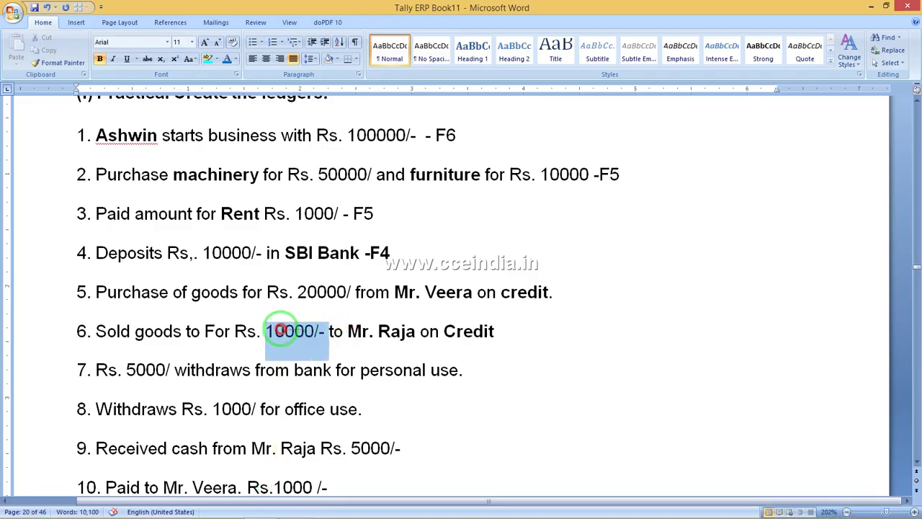
click(409, 331)
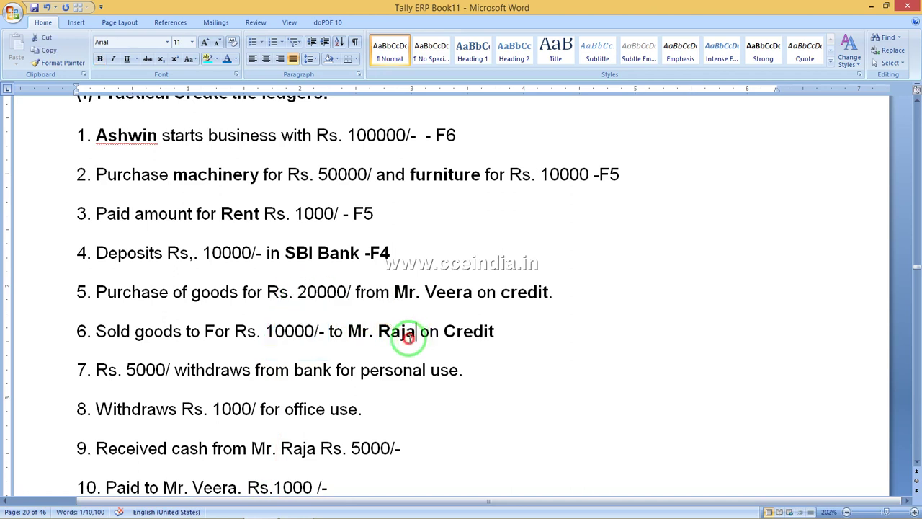
drag(496, 331, 456, 330)
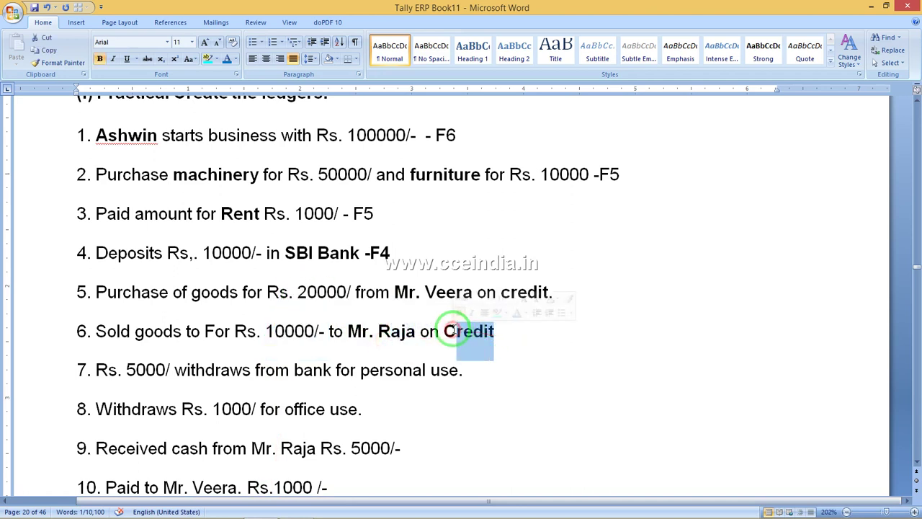
click(867, 6)
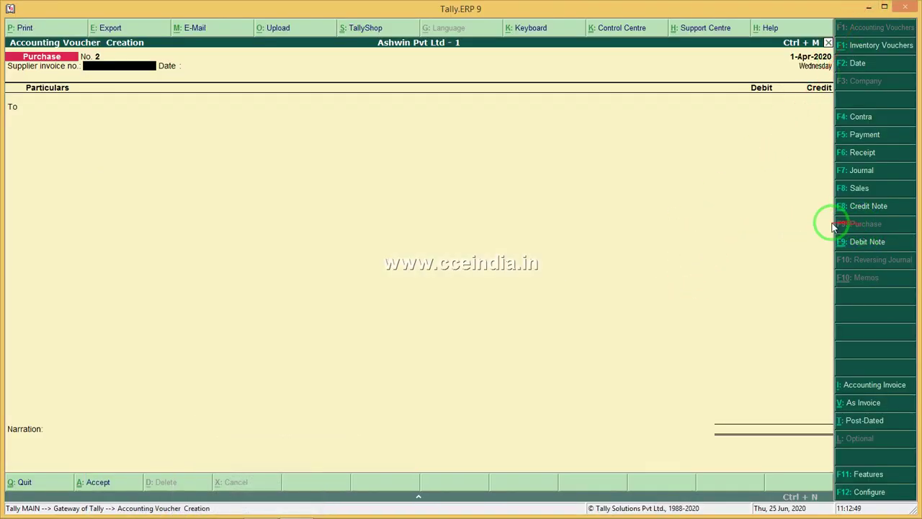
Step: In Word, note - F9 after transaction 5 and -F8 after transaction 6
mouse_move(299, 508)
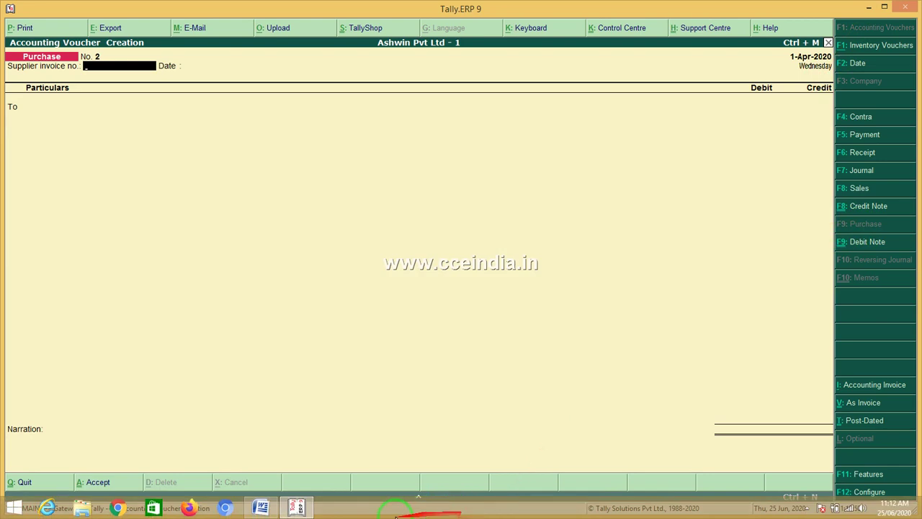
click(260, 508)
click(522, 333)
click(560, 295)
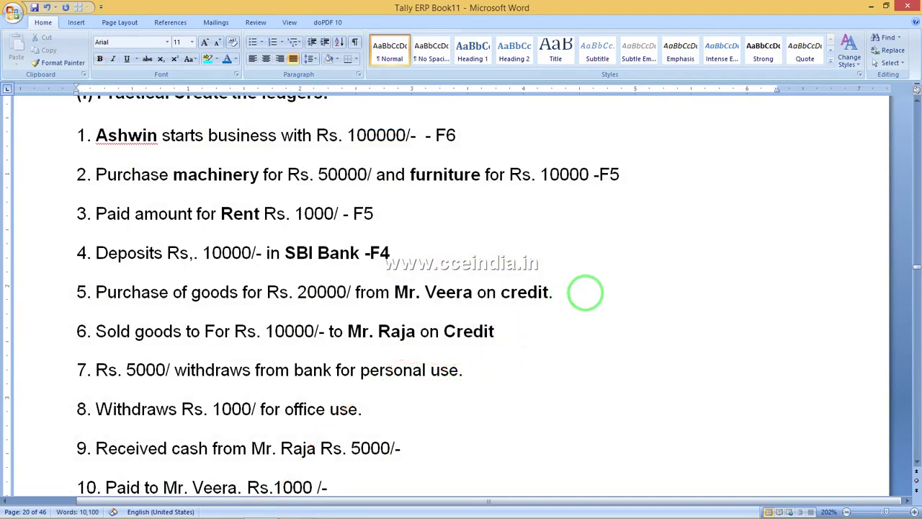
text(- F9)
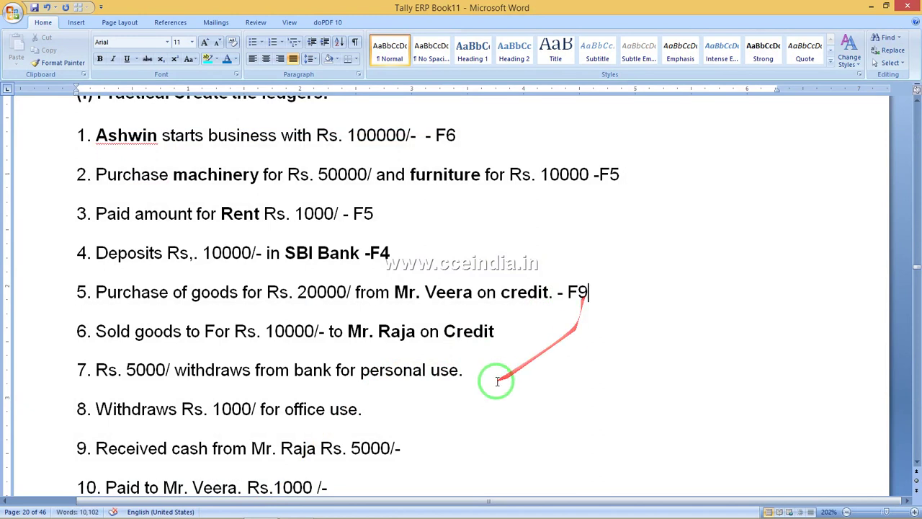
click(520, 335)
text(-)
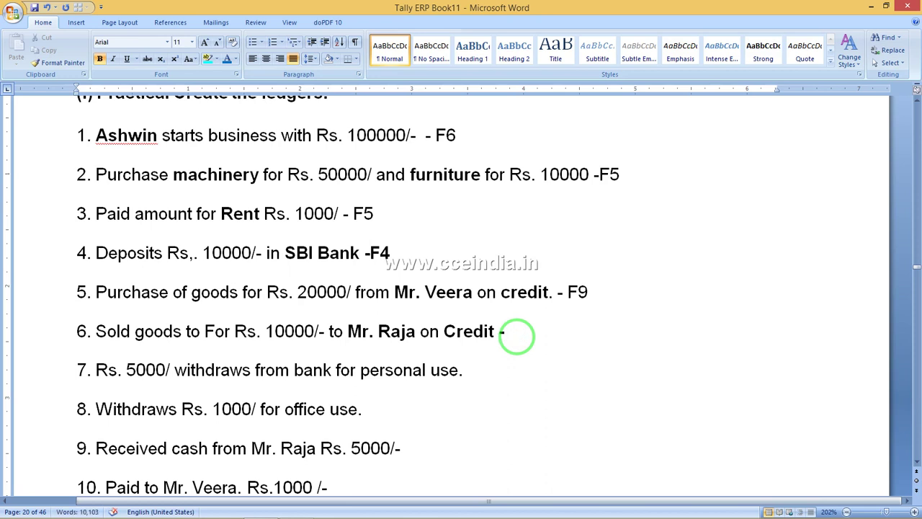
text(F8)
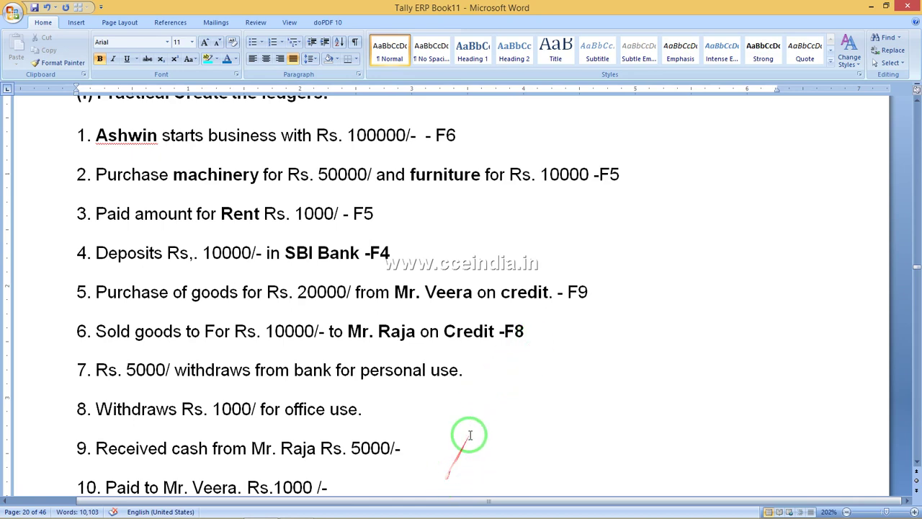
Step: Switch to Tally.ERP 9 and start a Sales entry in voucher mode, leaving the reference number empty
mouse_move(332, 513)
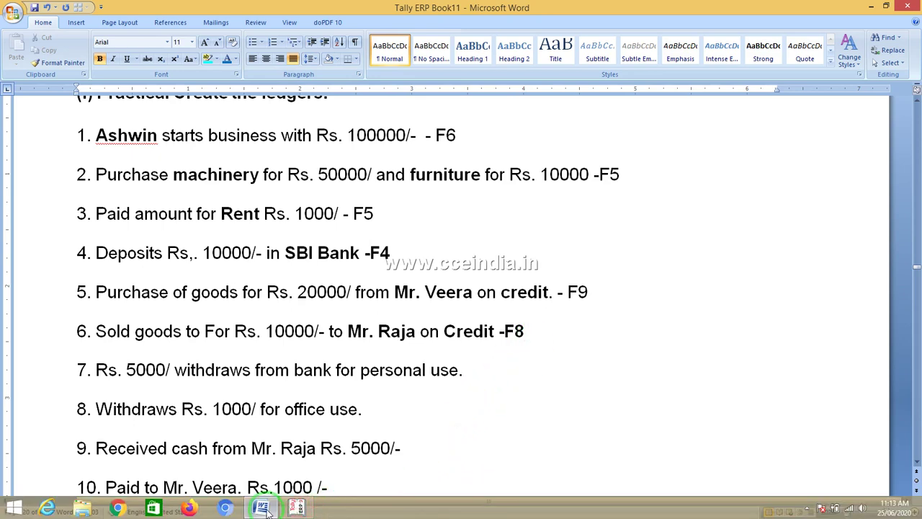
click(297, 514)
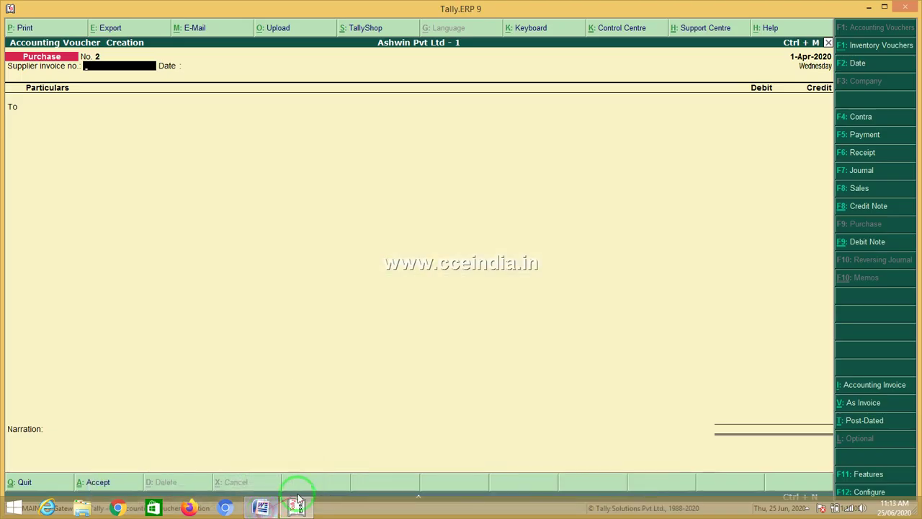
click(868, 192)
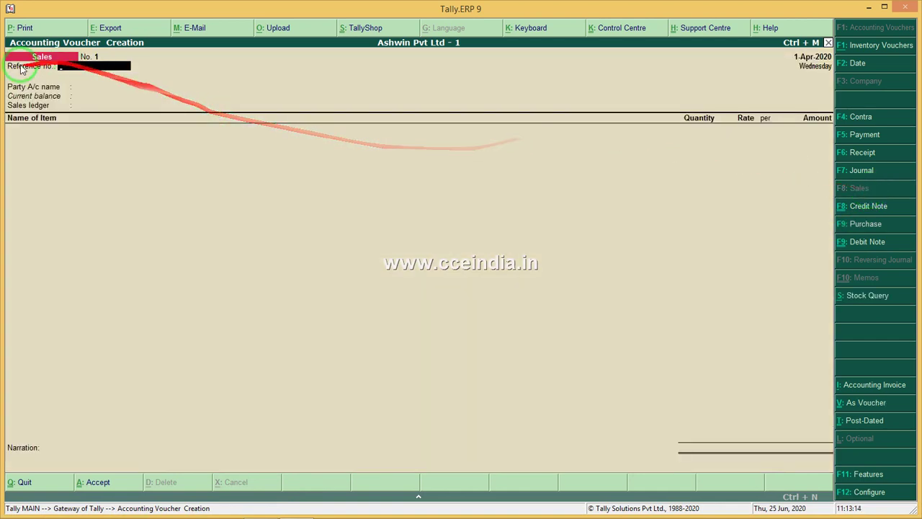
click(868, 403)
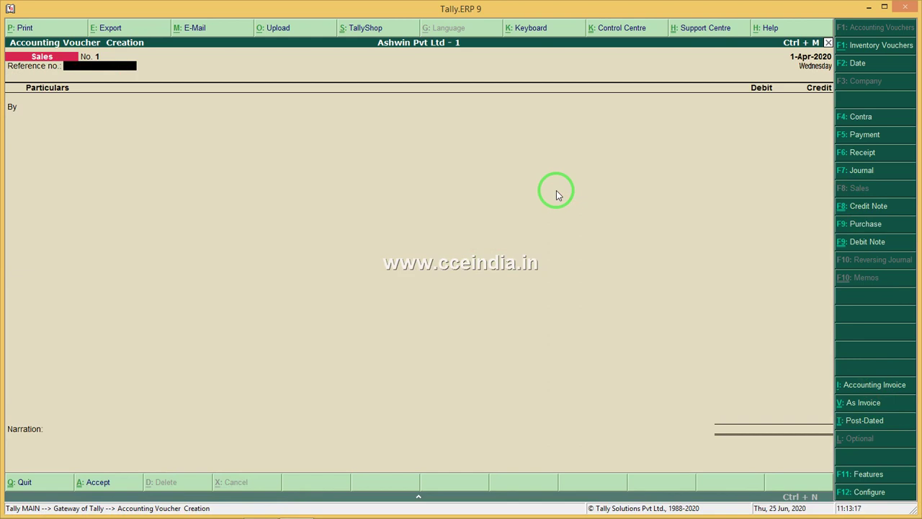
key(Return)
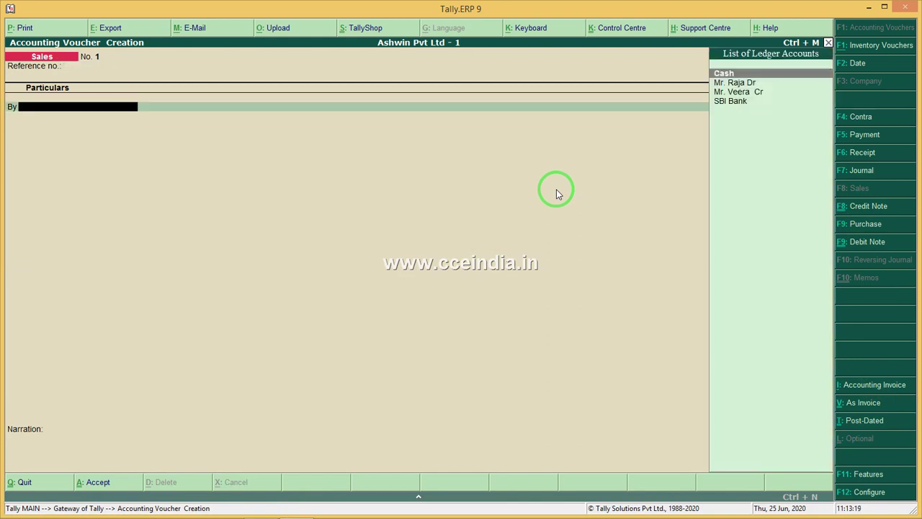
Step: Debit transaction 6's buyer ledger, marked Dr, with 10000, accepting the default buyer details
key(Down)
key(Down)
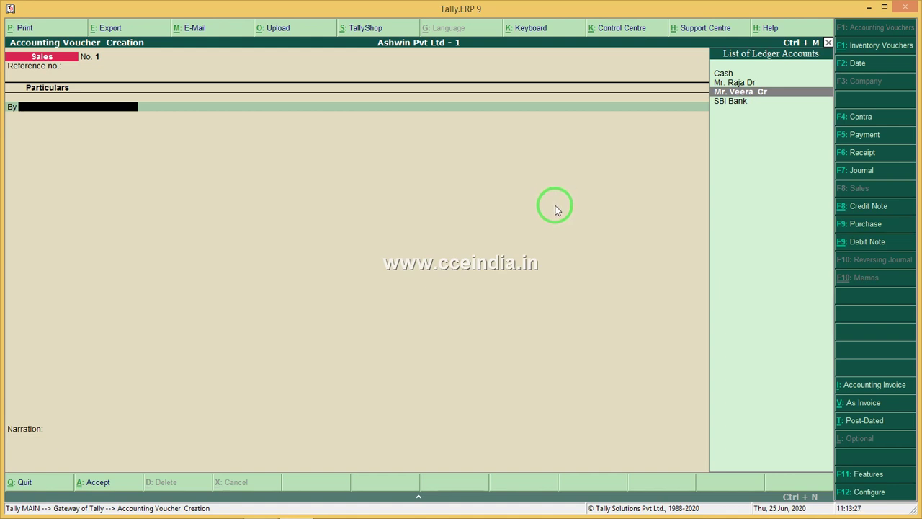
key(Up)
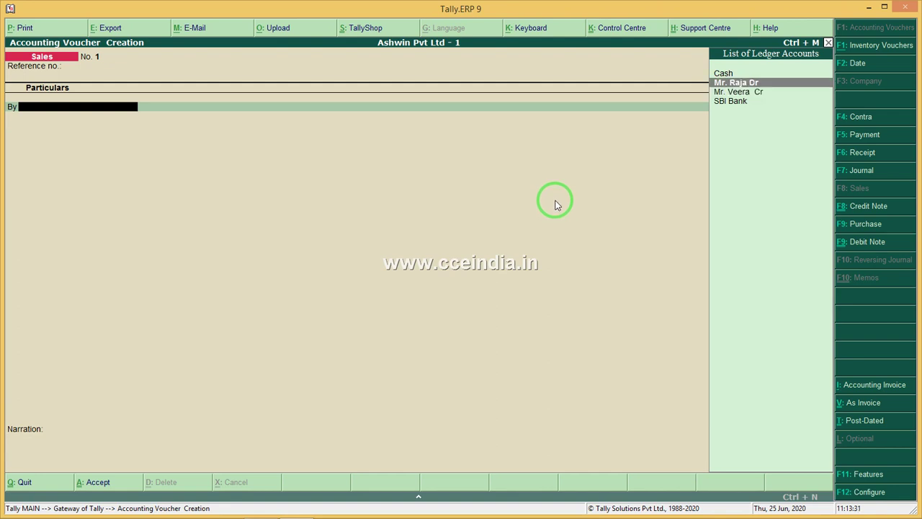
key(Return)
key(Return)
key(Return)
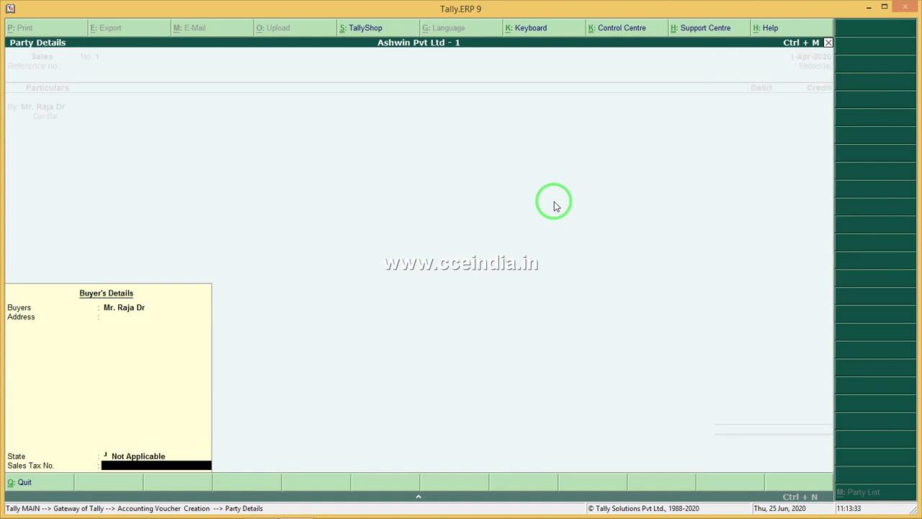
key(Return)
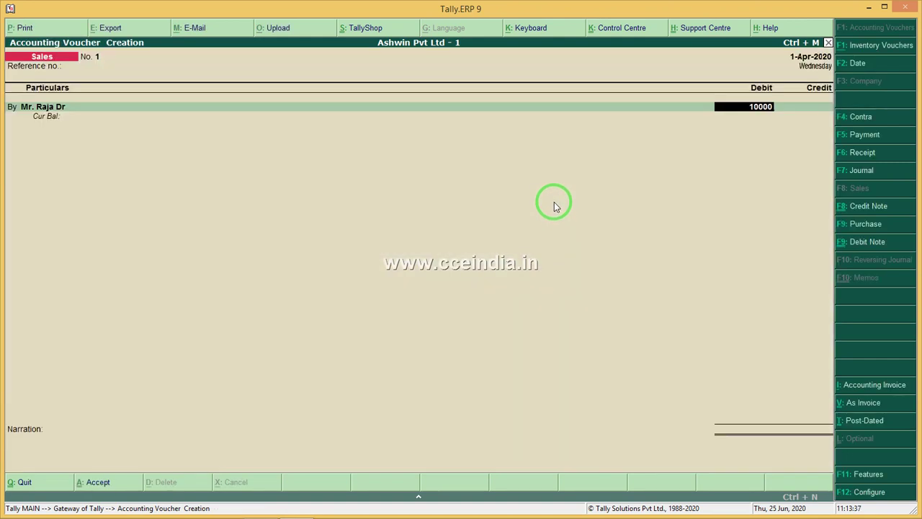
text(10000)
key(Return)
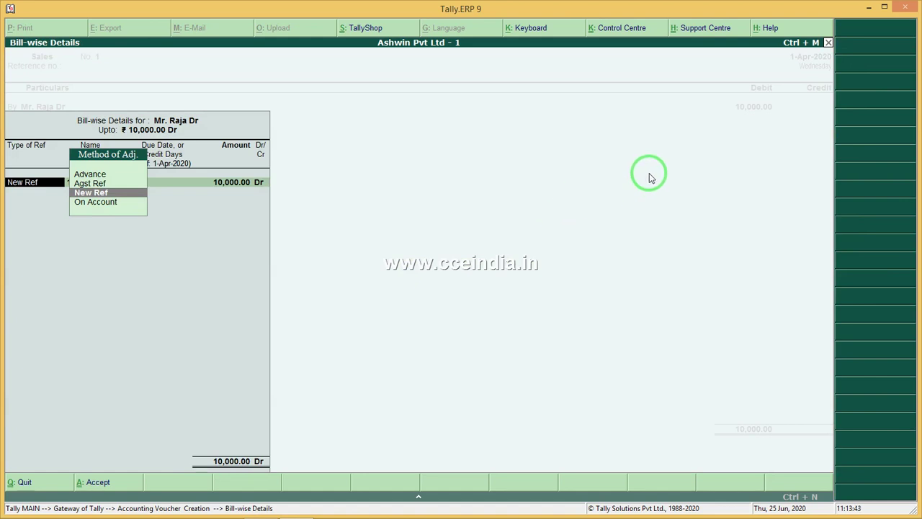
Step: Record the buyer's 10,000.00 Dr bill as a New Ref named S1 in the bill-wise details, leaving the due date empty
key(Return)
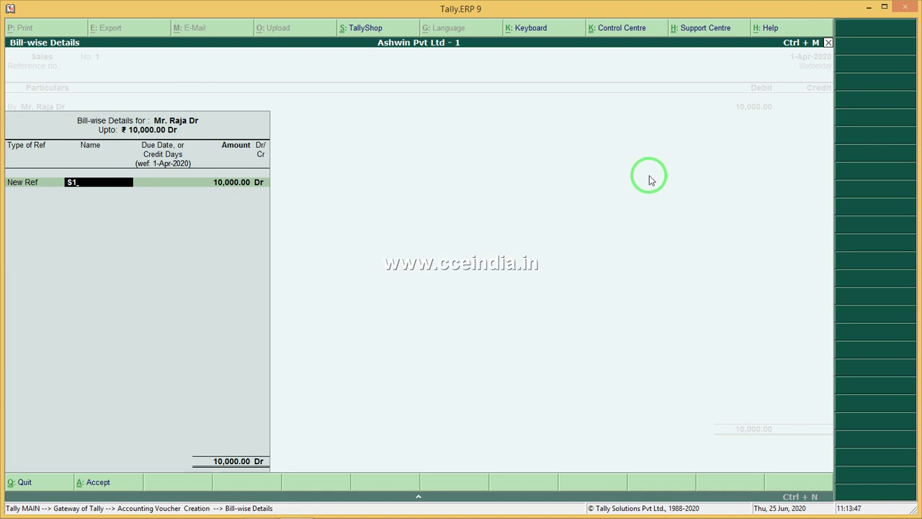
text(S1)
key(Return)
key(Return)
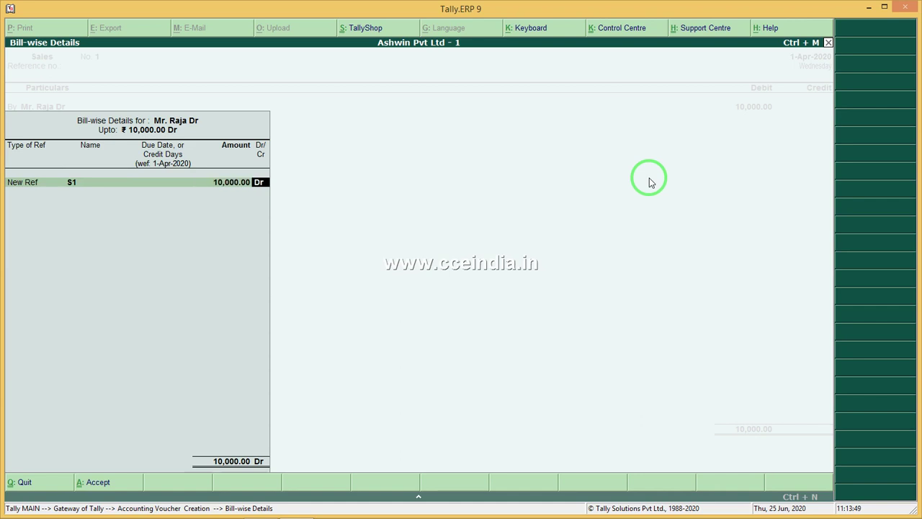
key(BackSpace)
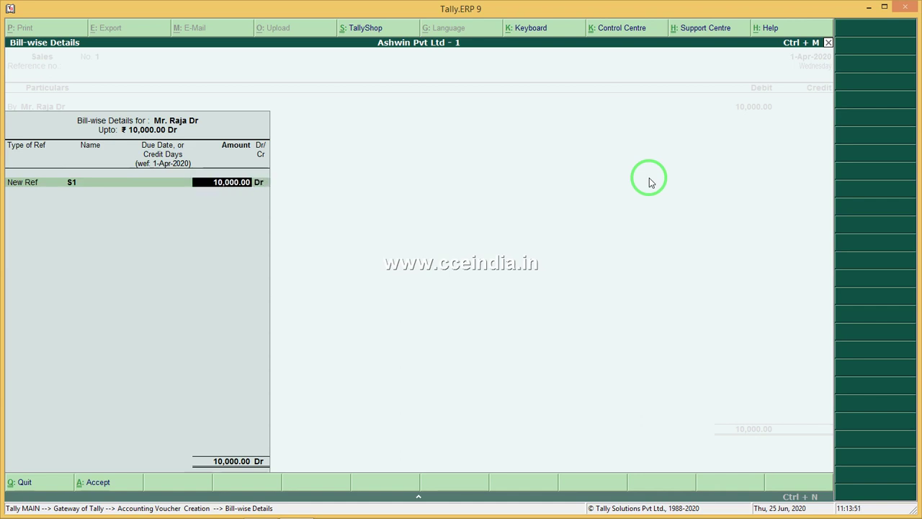
key(BackSpace)
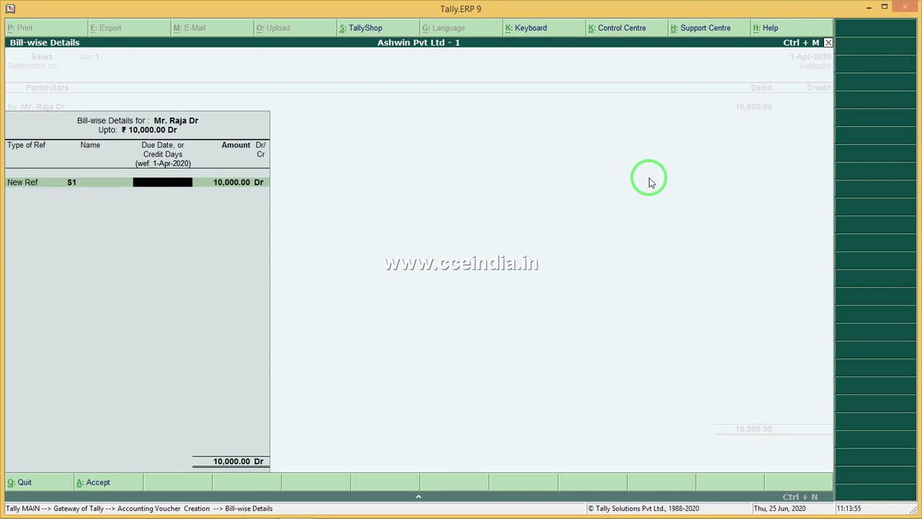
key(Return)
key(Return)
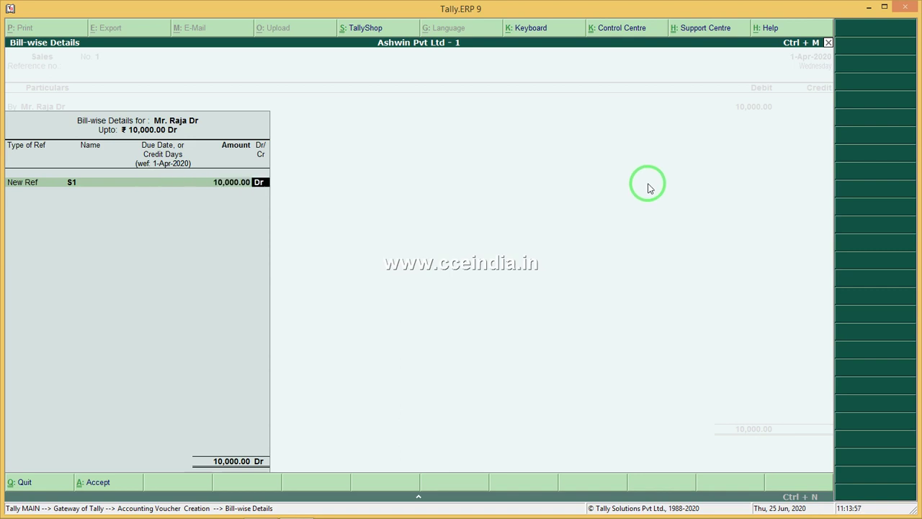
key(Return)
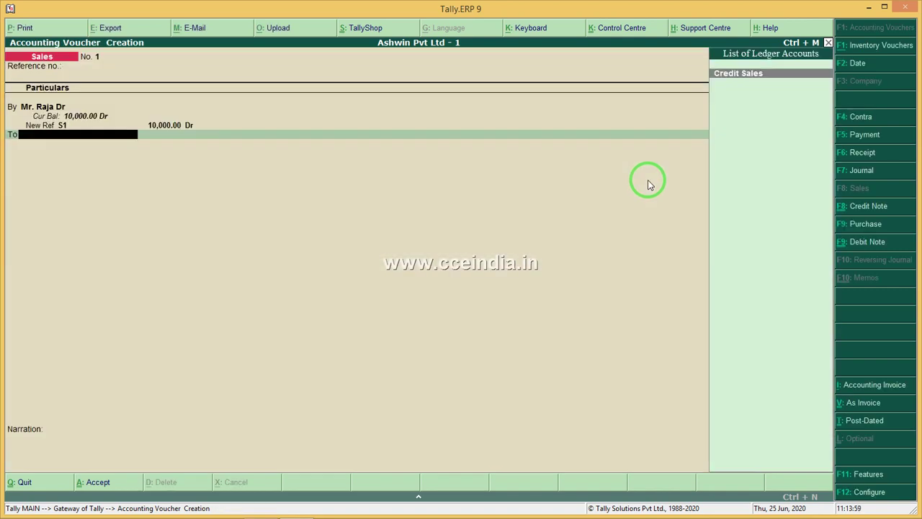
Step: Credit Credit Sales with 10,000.00, leave its inventory allocation and the narration empty, and save the sales voucher
key(Return)
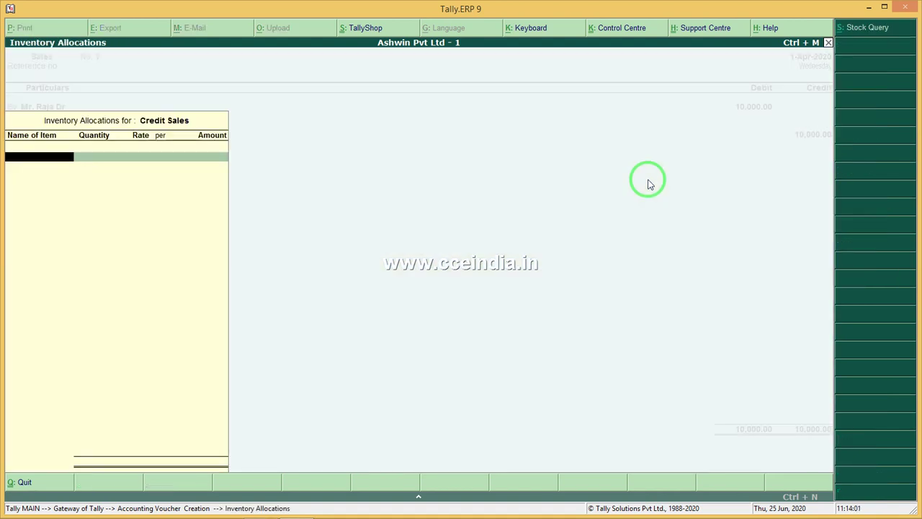
key(Escape)
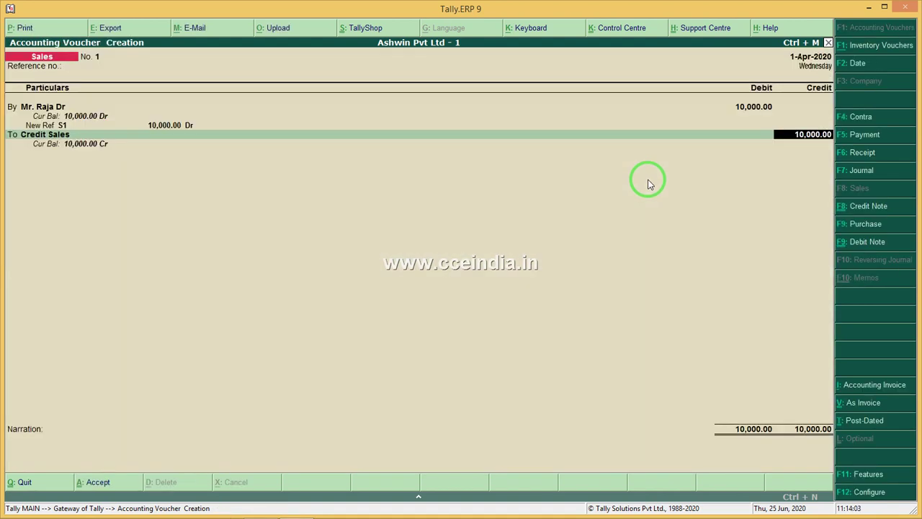
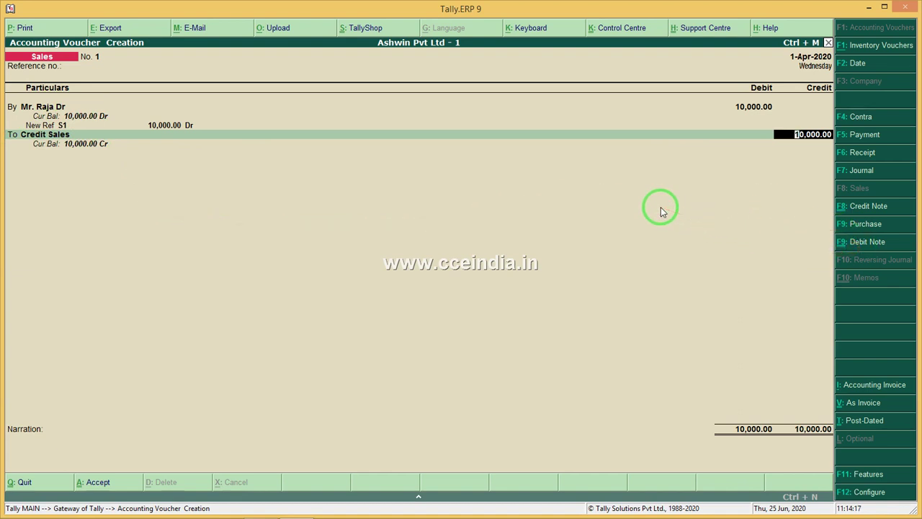
key(Return)
key(Return)
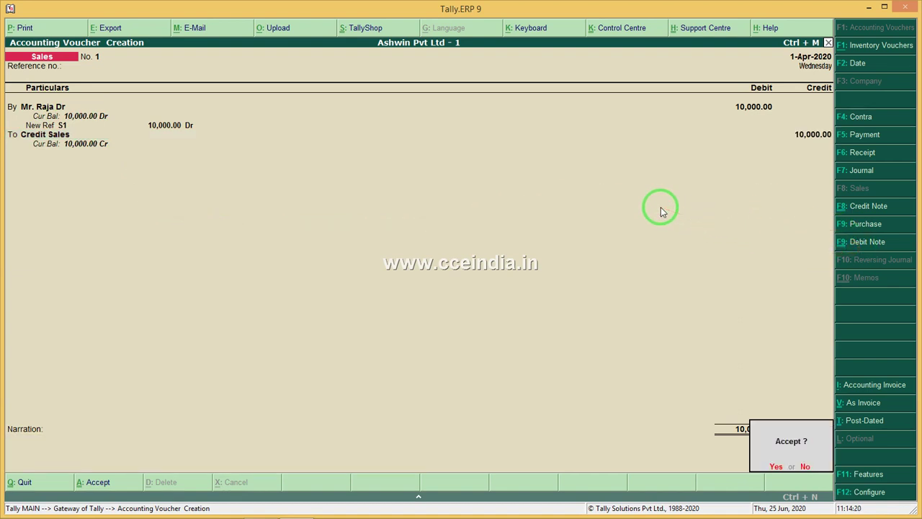
key(Return)
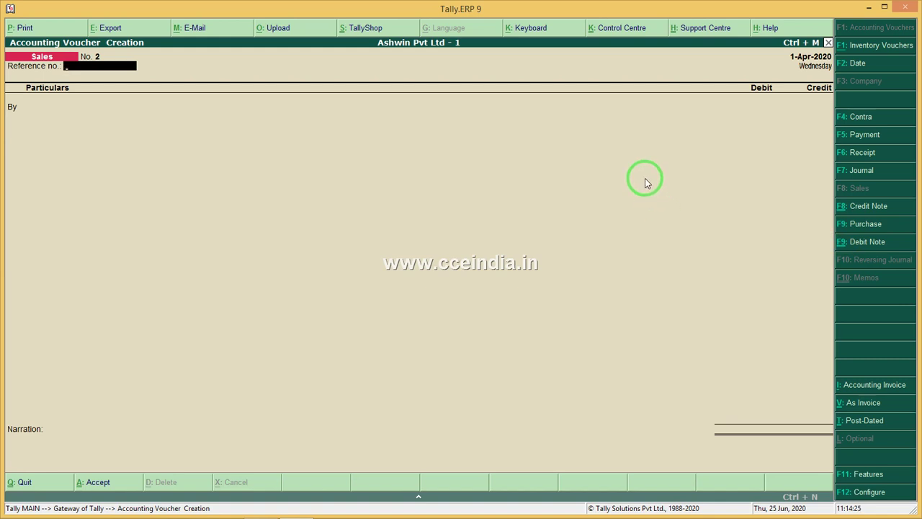
Step: Switch to Word and check transaction 7's withdrawal amount and the owner named in transaction 1
mouse_move(301, 513)
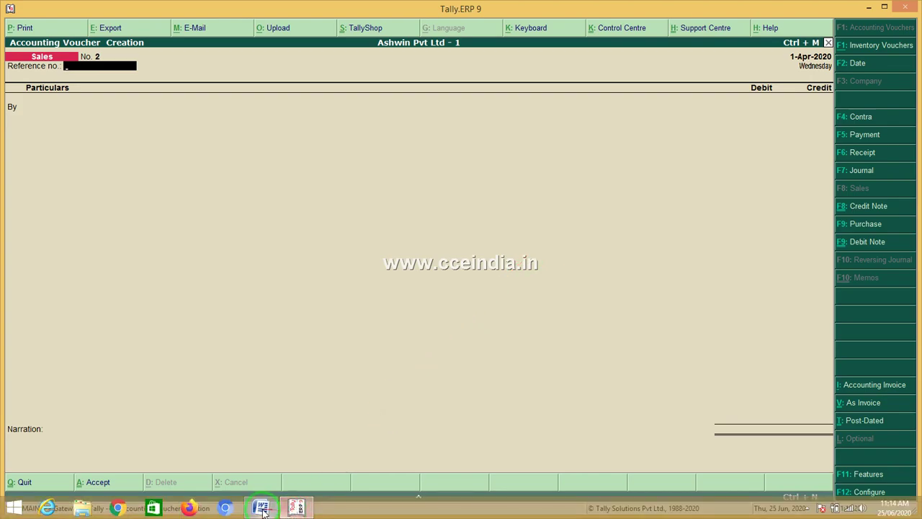
click(261, 508)
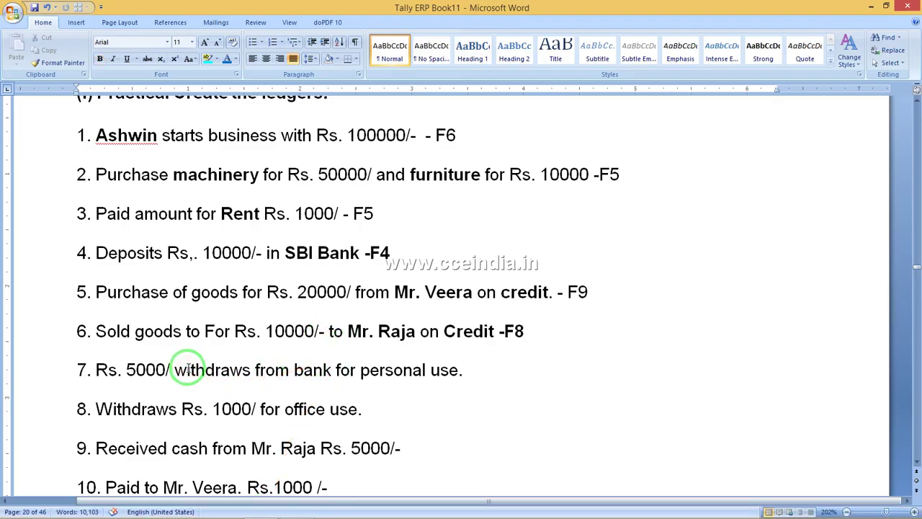
drag(175, 370, 143, 369)
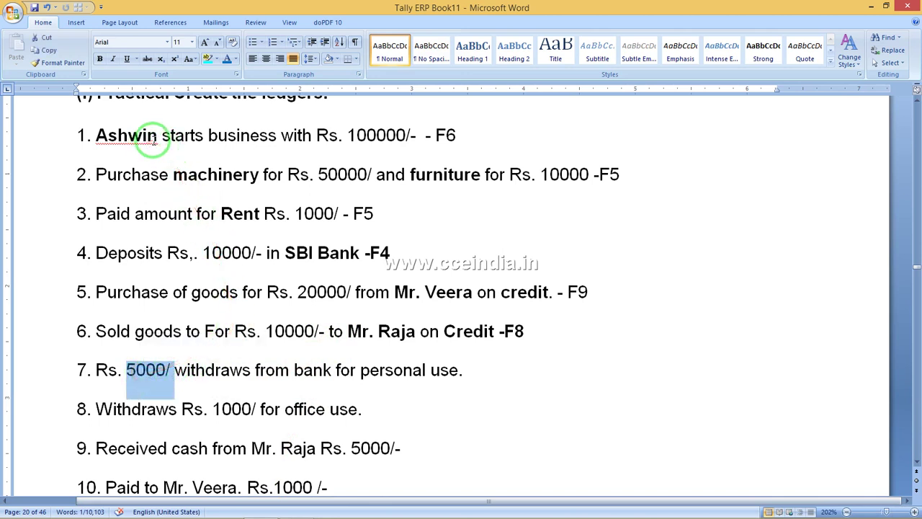
drag(156, 137, 92, 136)
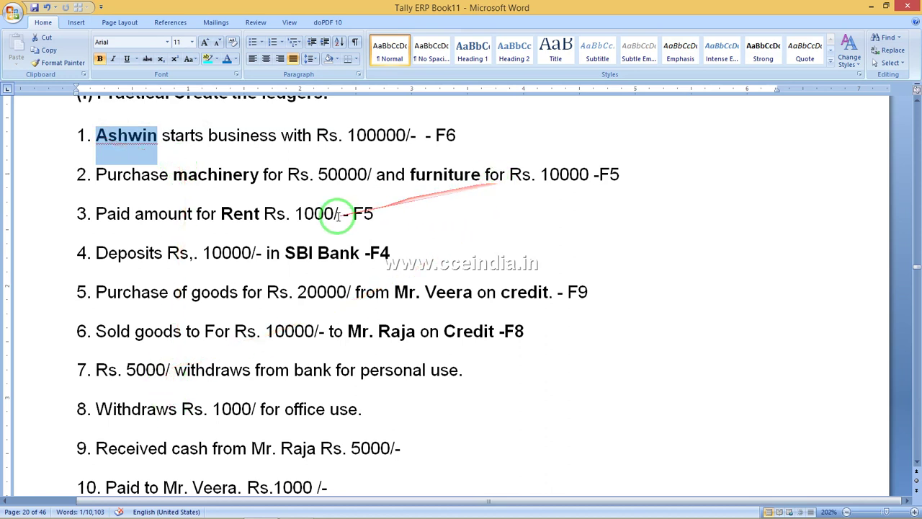
Step: Compare transaction 4's SBI Bank deposit amount with the personal-use withdrawal in transaction 7
drag(258, 257, 195, 253)
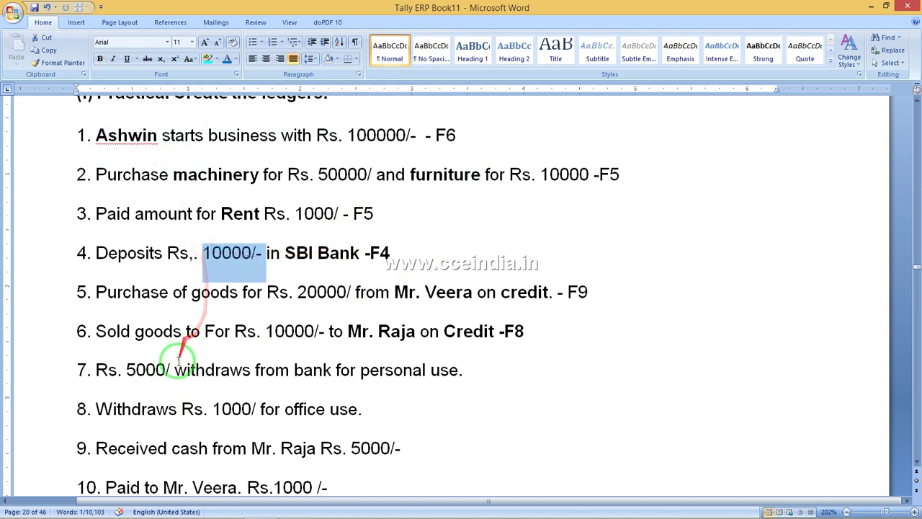
drag(174, 370, 165, 387)
click(215, 371)
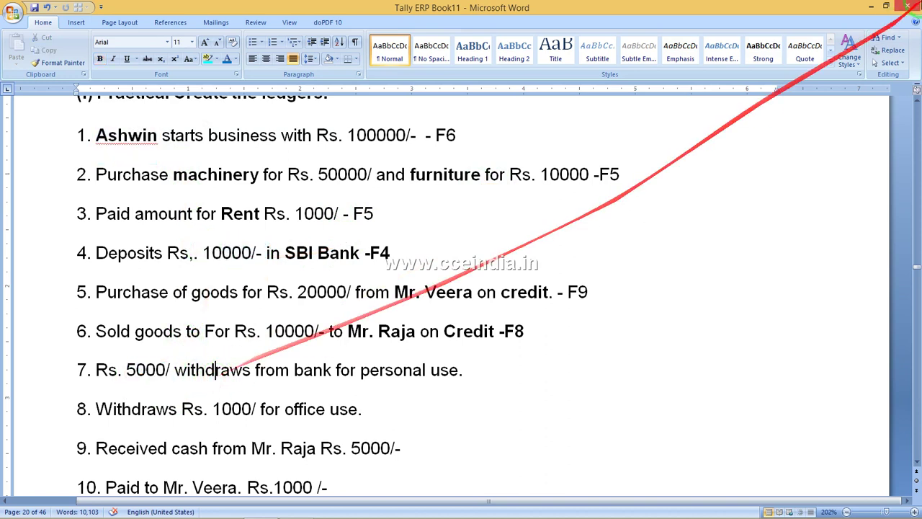
Step: Switch to Tally.ERP 9 and start a payment voucher from SBI Bank to the owner's capital ledger for 5000
click(870, 8)
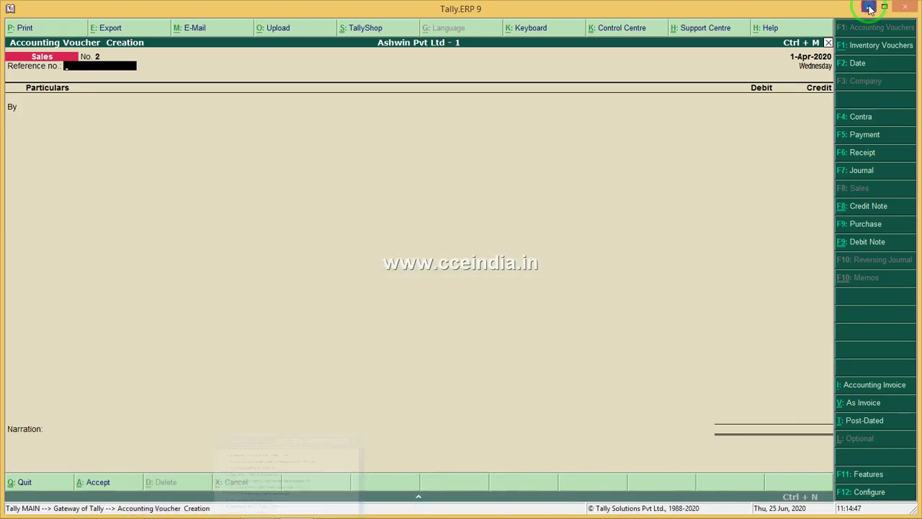
click(865, 134)
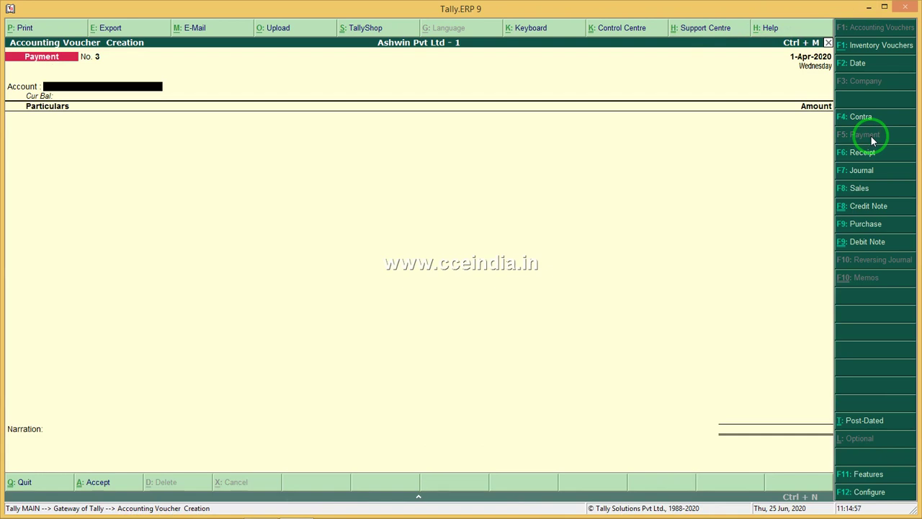
text(S)
key(Return)
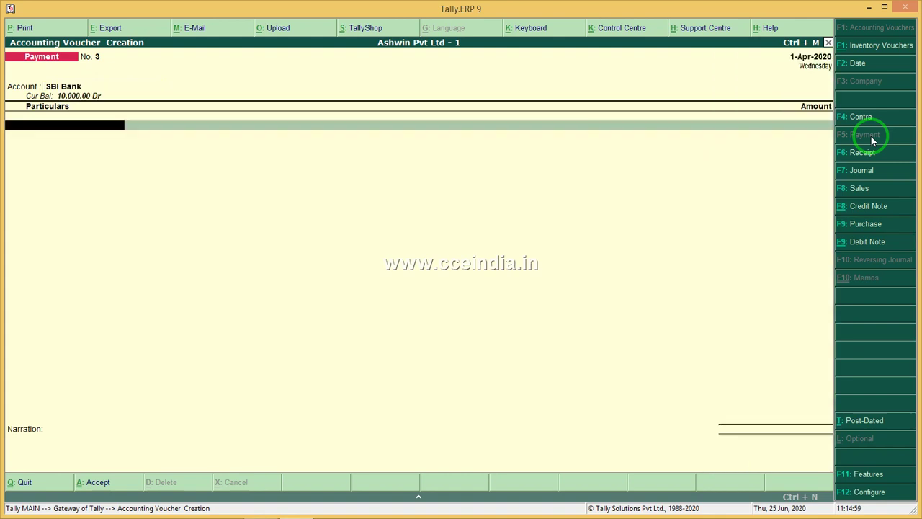
text(A)
key(Return)
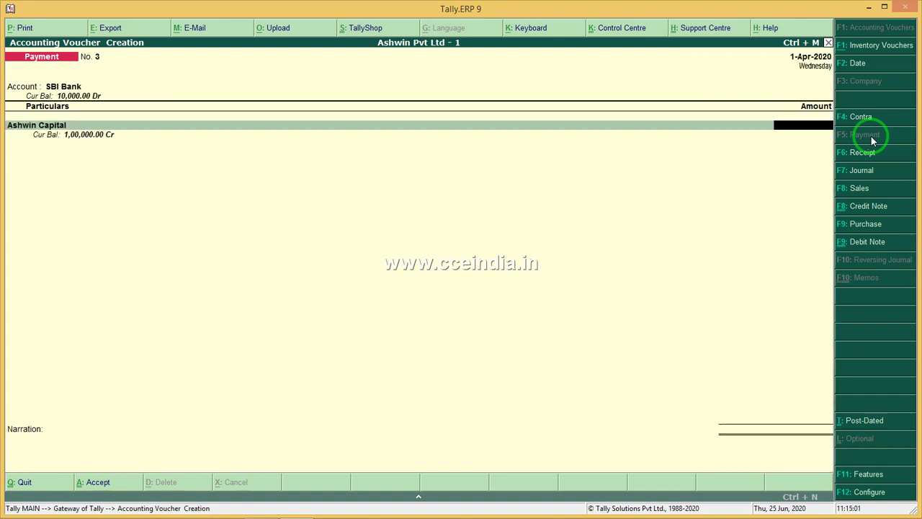
text(5000)
key(Return)
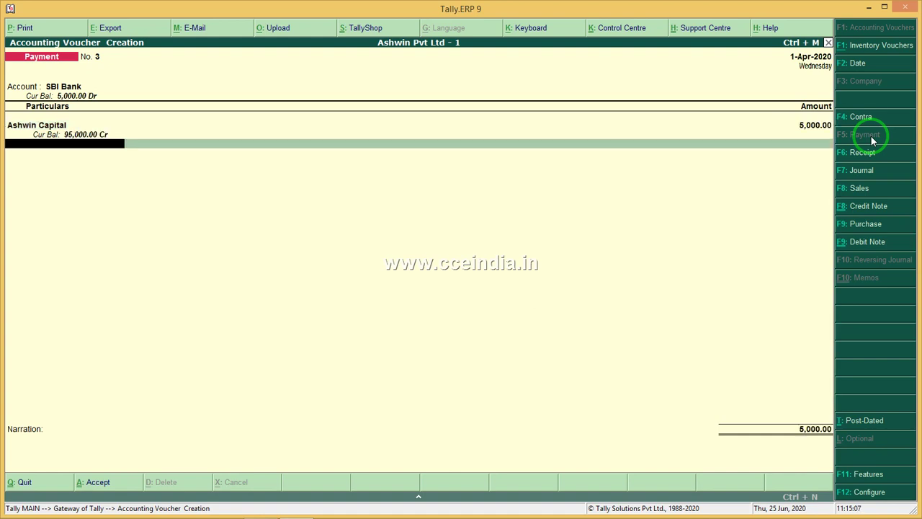
Step: Accept the default Cheque allocation of 5,000.00 without an instrument number, leave the narration empty, and save the payment voucher
key(Return)
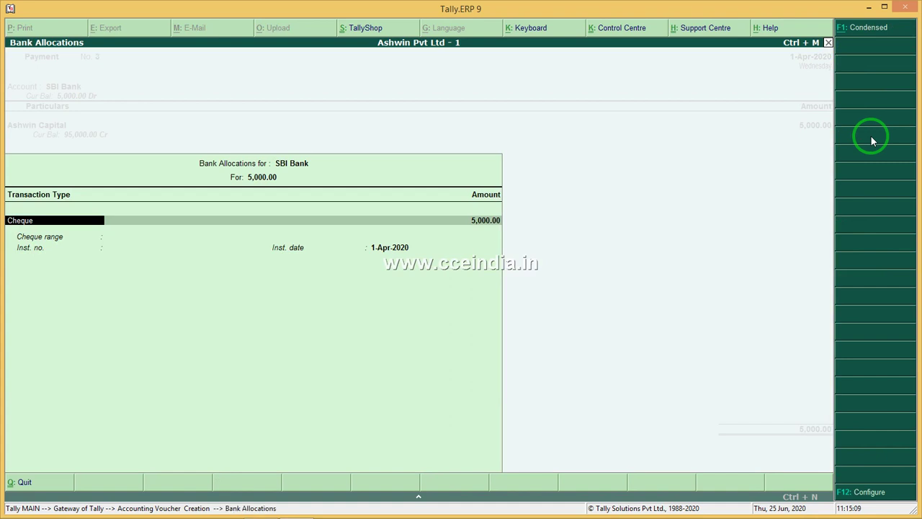
key(Return)
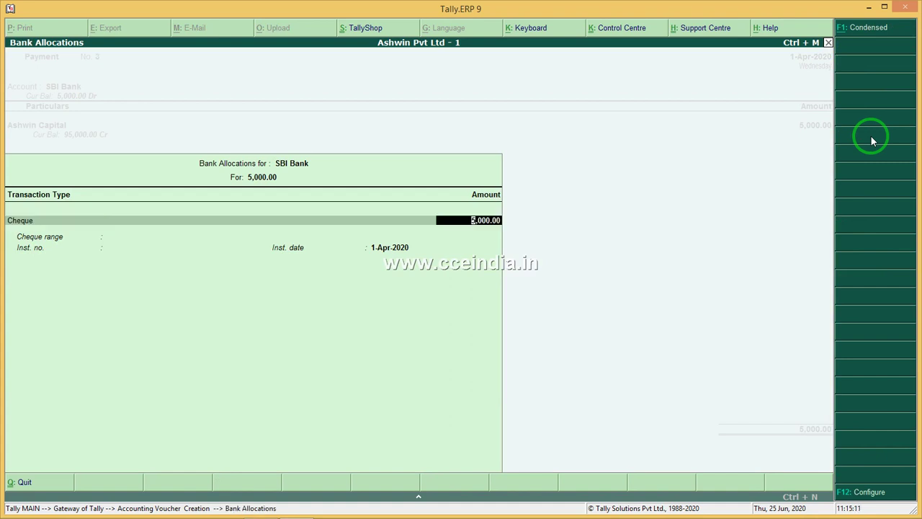
key(Return)
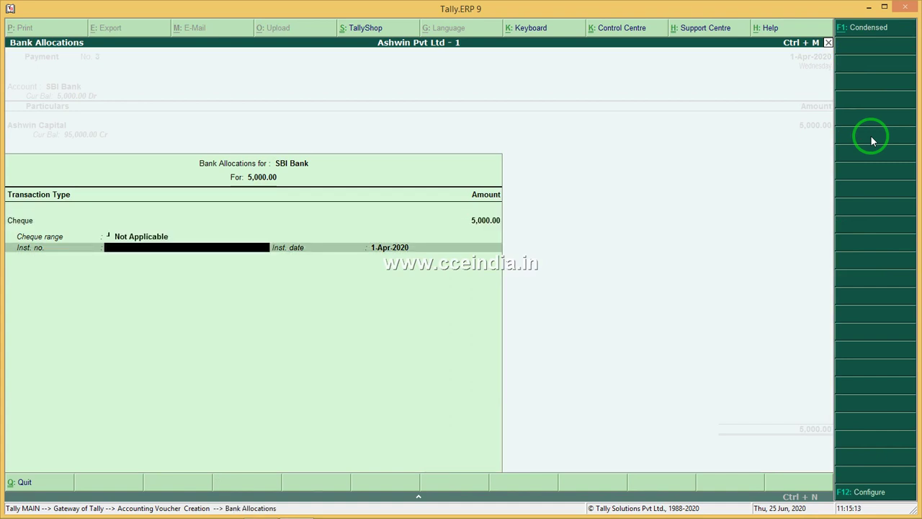
key(Return)
key(Return)
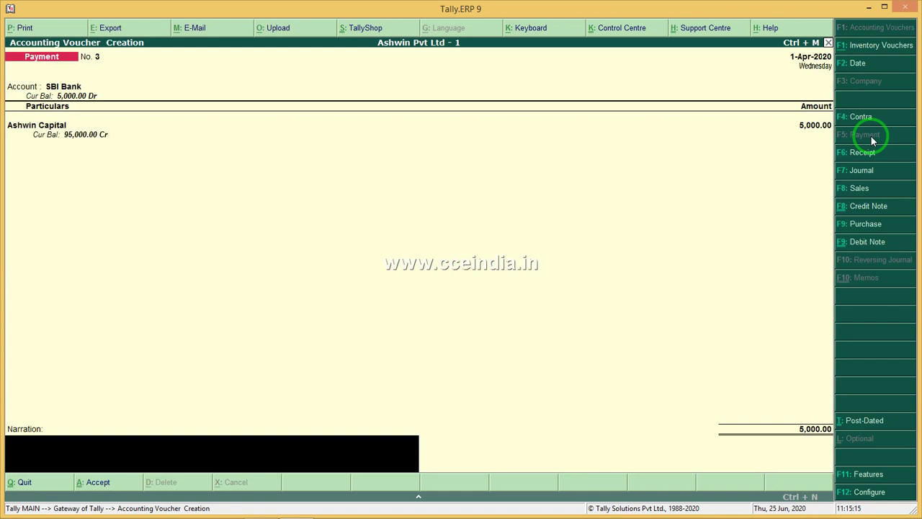
key(Return)
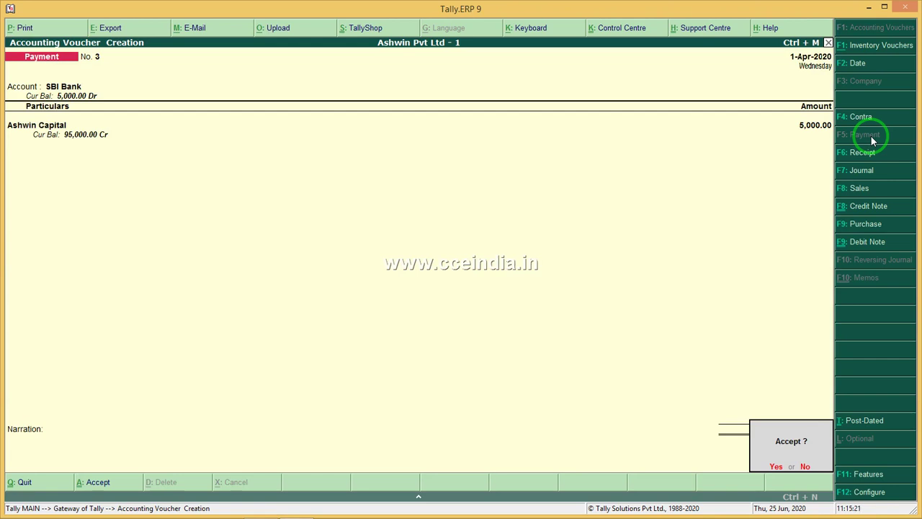
key(Return)
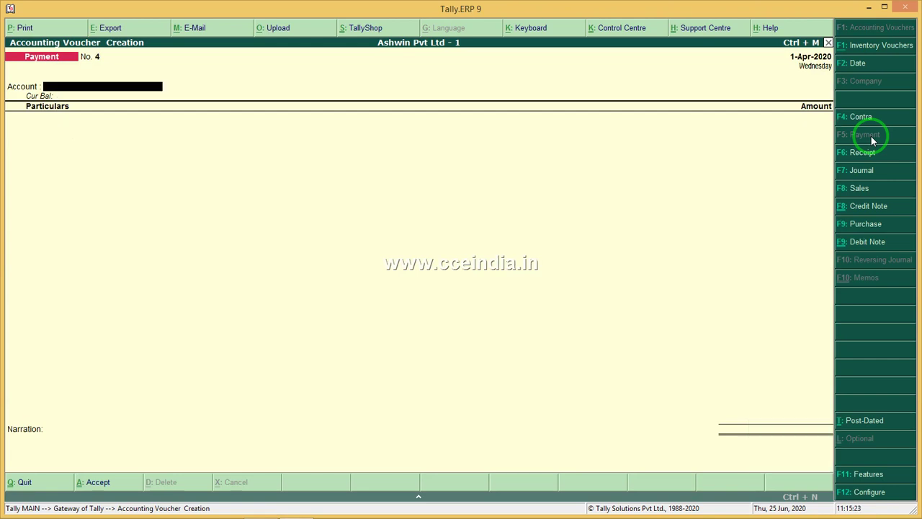
Step: Switch to Word, review transaction 7's bank withdrawal, check transaction 8's office-use amount, and return to Tally.ERP 9
mouse_move(273, 513)
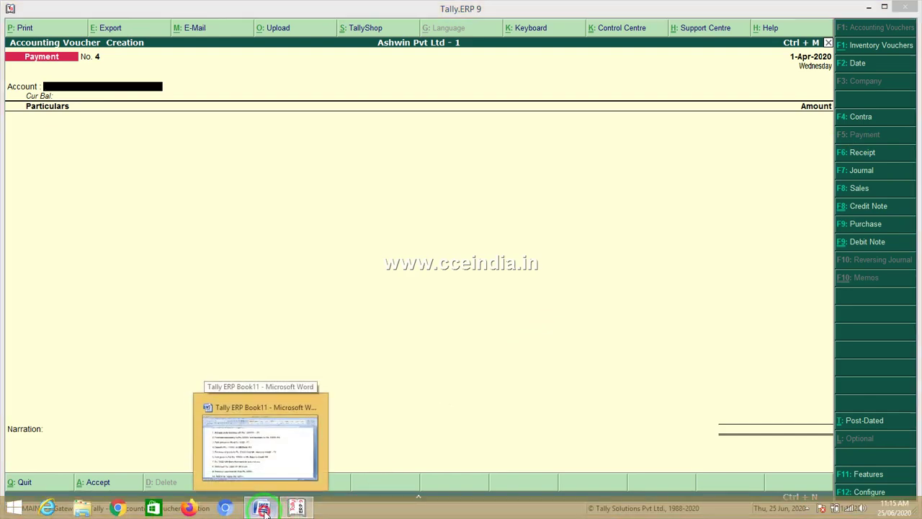
click(299, 403)
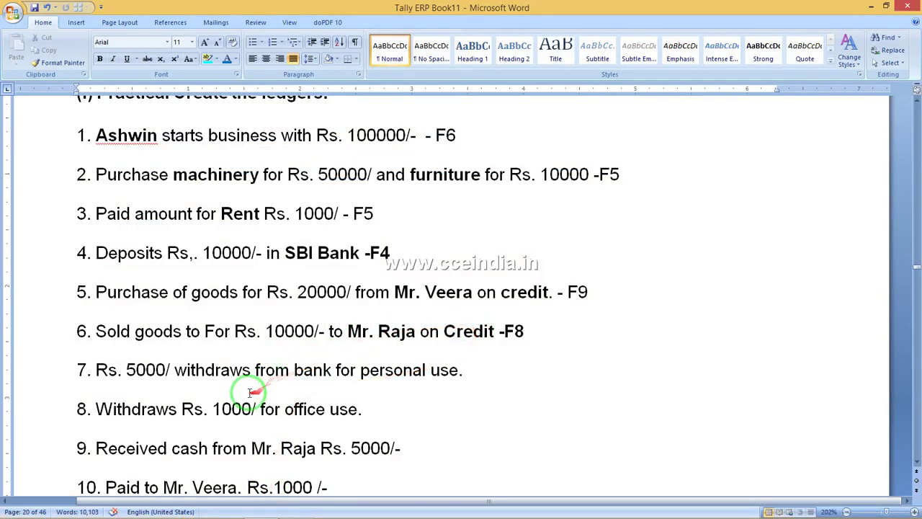
drag(468, 372, 173, 369)
click(175, 371)
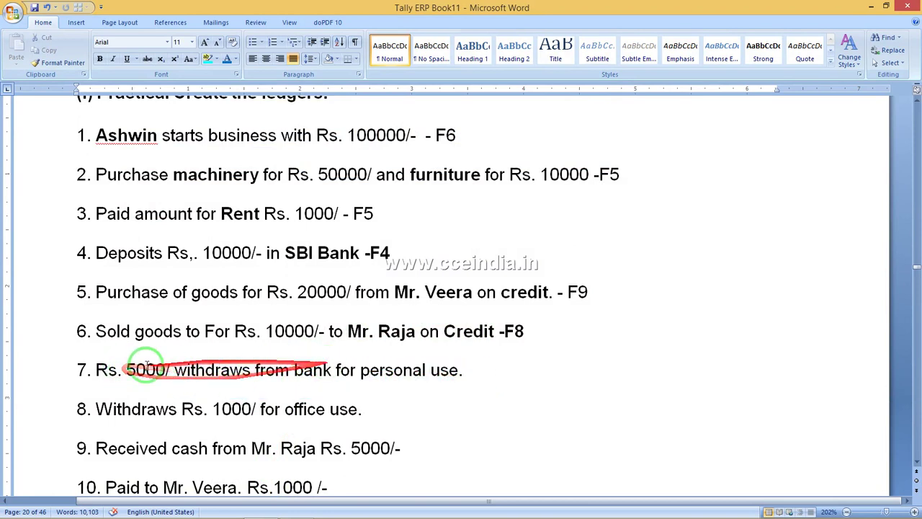
scroll(232, 406, down, 1)
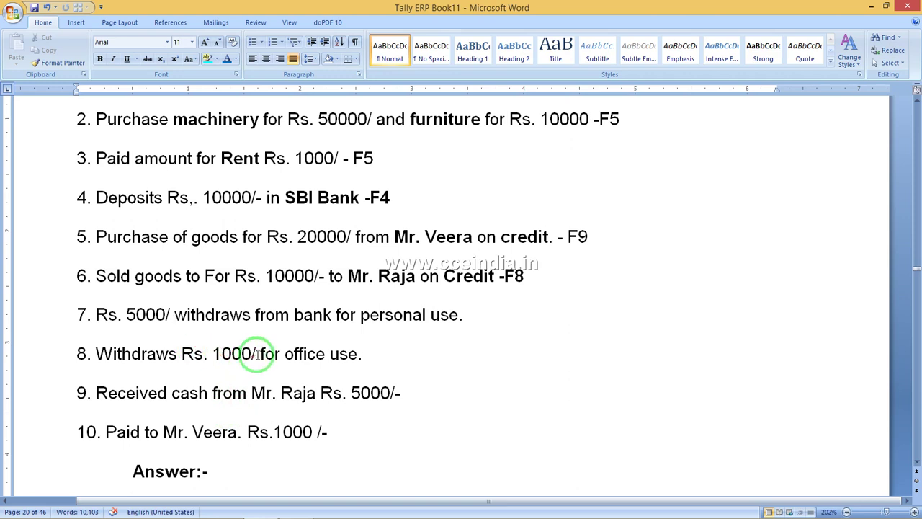
drag(255, 354, 215, 354)
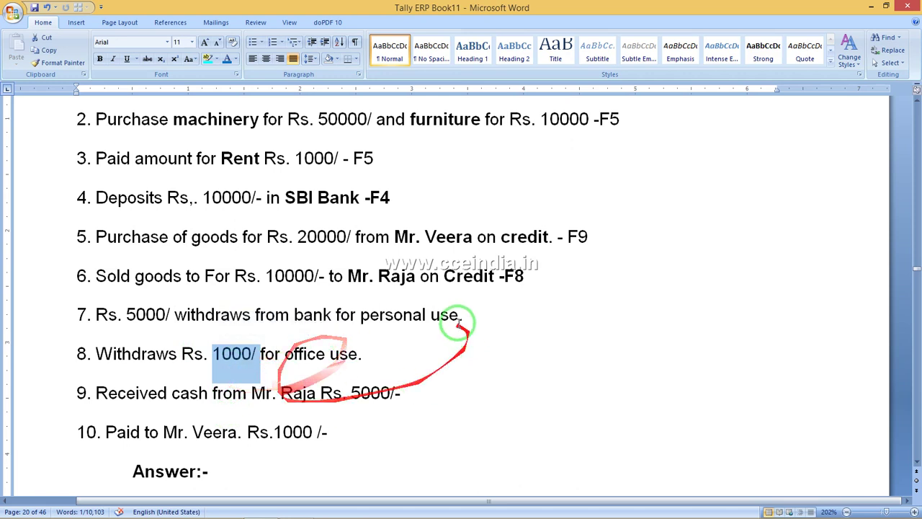
click(873, 7)
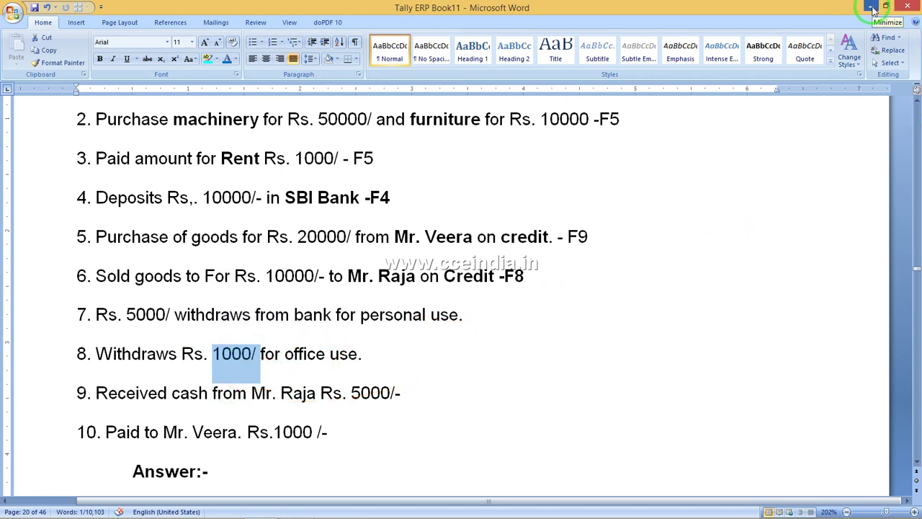
click(872, 7)
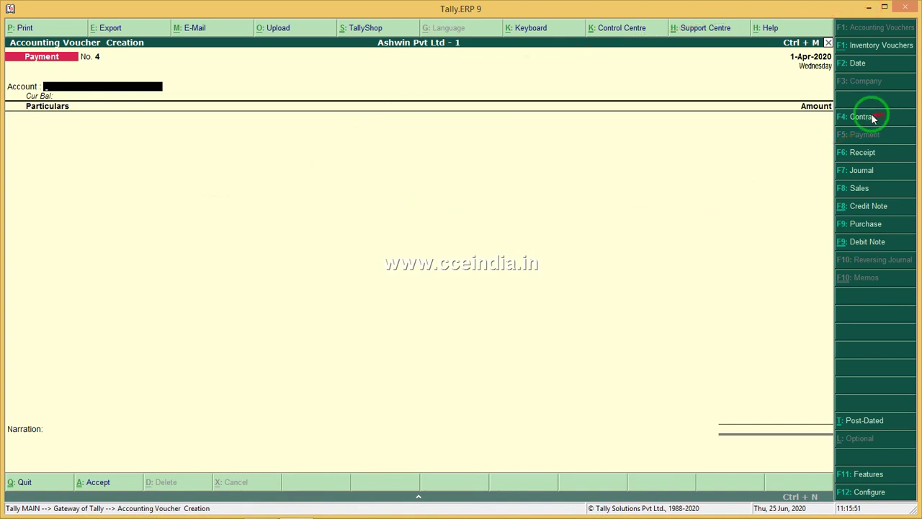
Step: Switch to Word and add "- F5" after transaction 7 and "-F4" after transaction 8
mouse_move(547, 515)
mouse_move(261, 510)
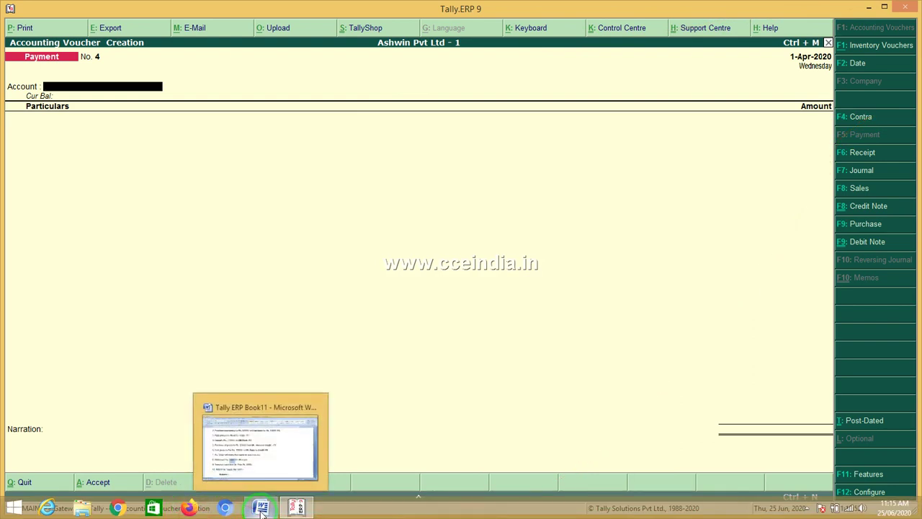
click(262, 510)
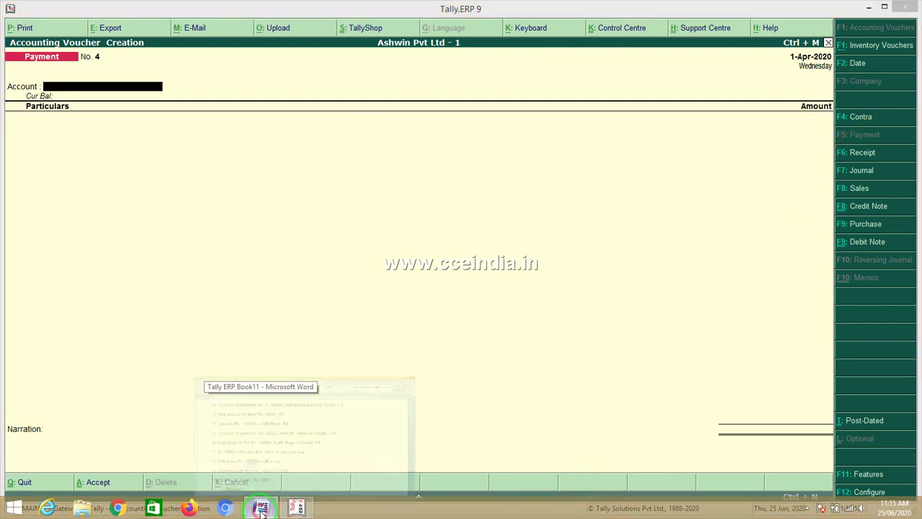
click(531, 318)
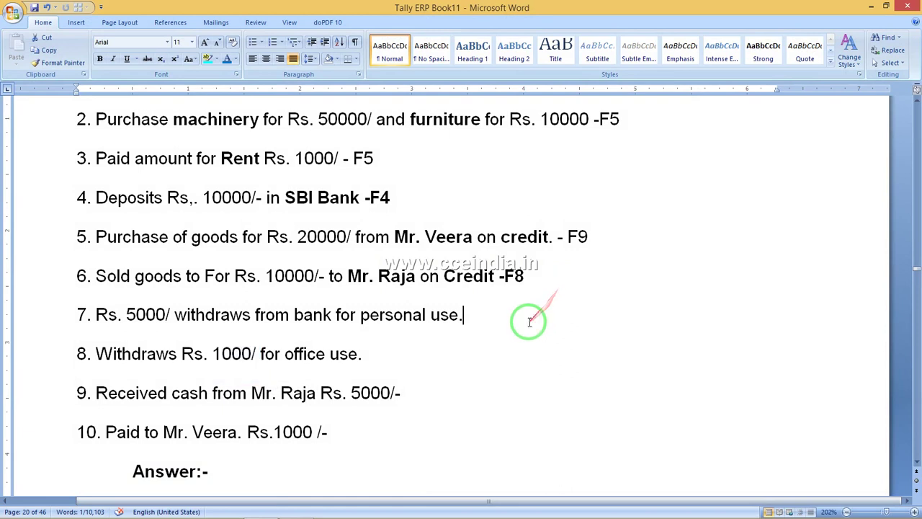
text(-)
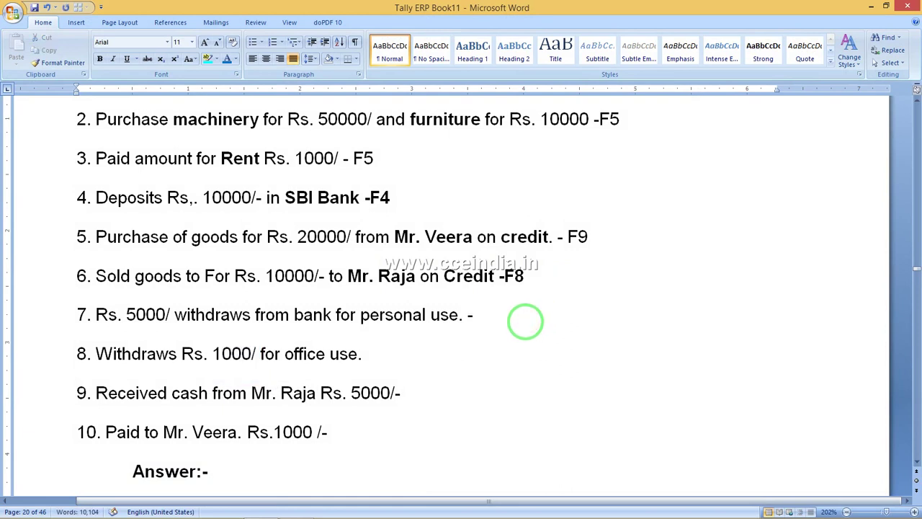
text( F5)
click(463, 349)
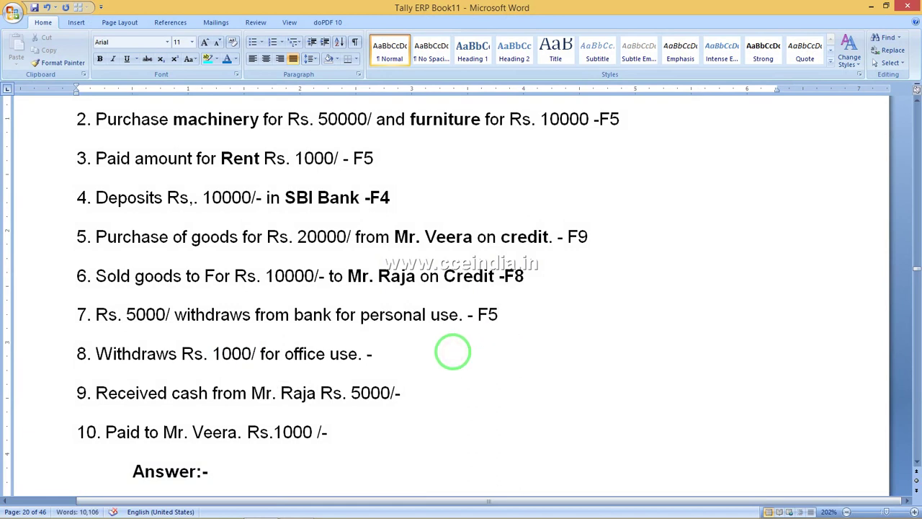
text(4)
key(BackSpace)
text(F4)
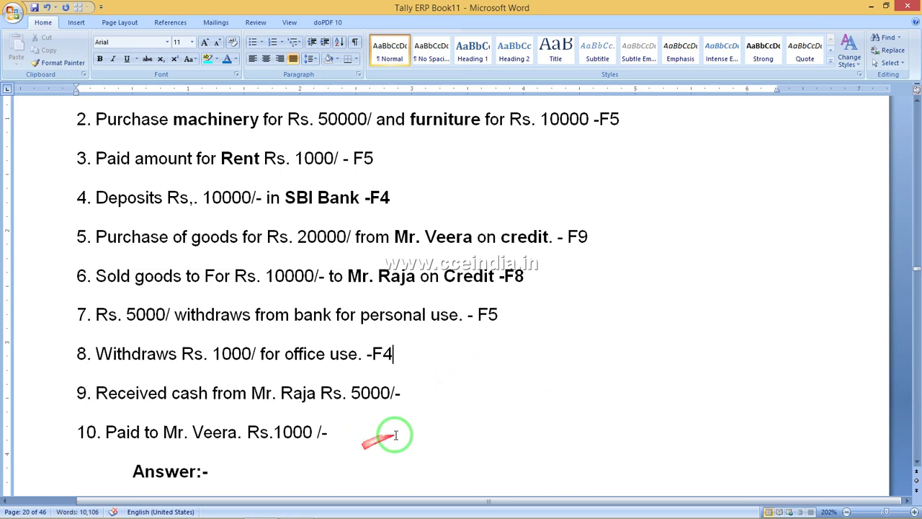
Step: Switch to Tally.ERP 9 and start a contra voucher with Cash as the account and SBI Bank for 1000
mouse_move(309, 514)
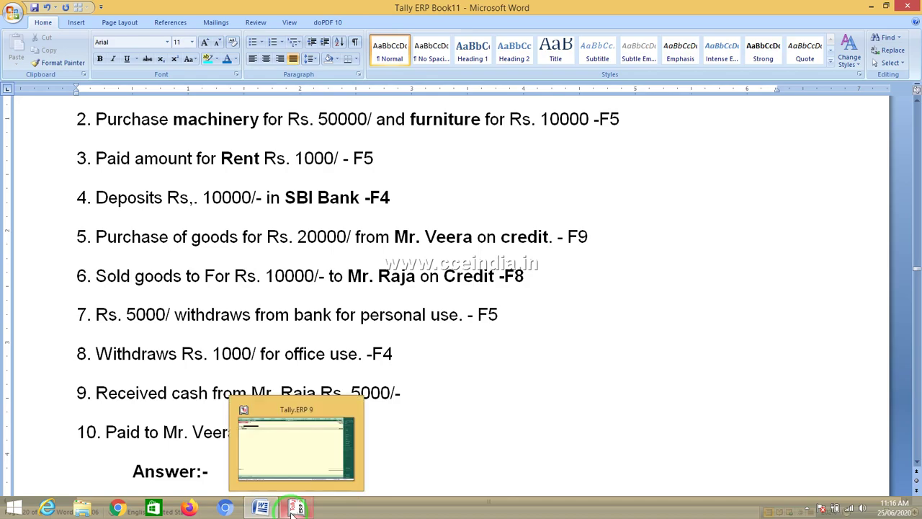
click(294, 509)
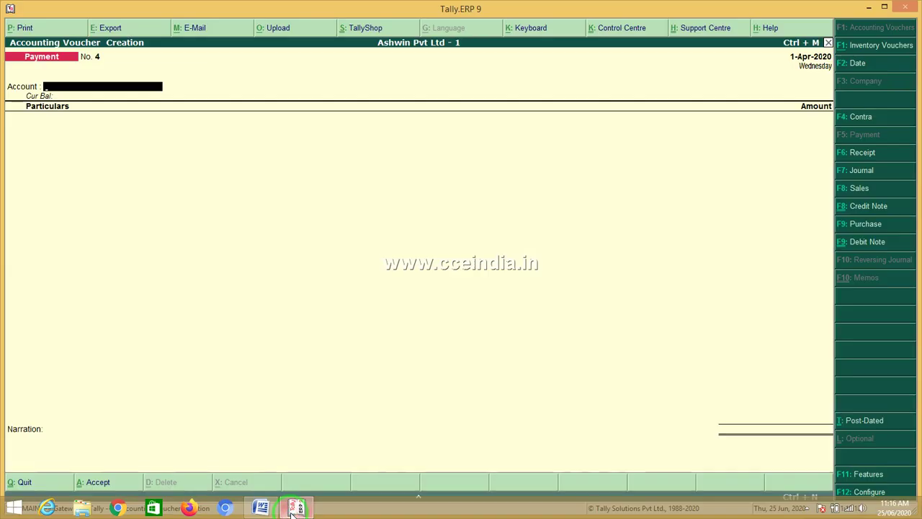
click(864, 117)
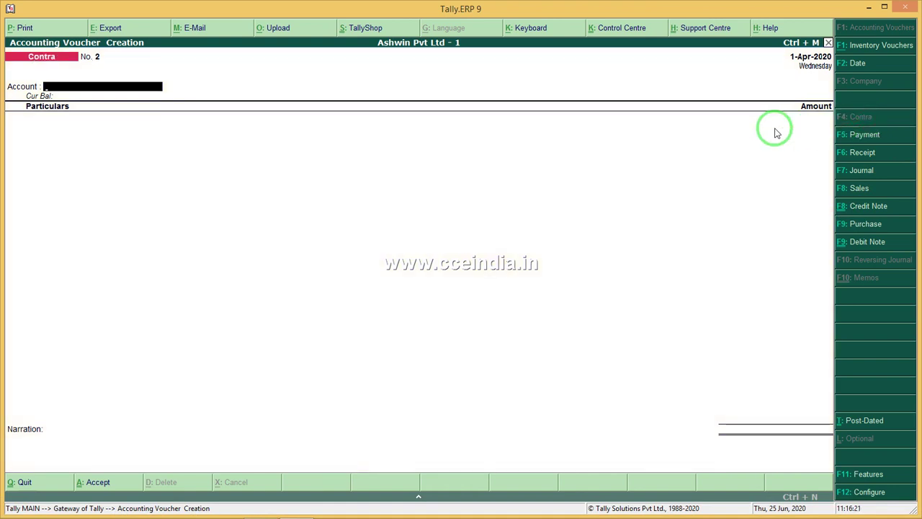
text(C)
key(Return)
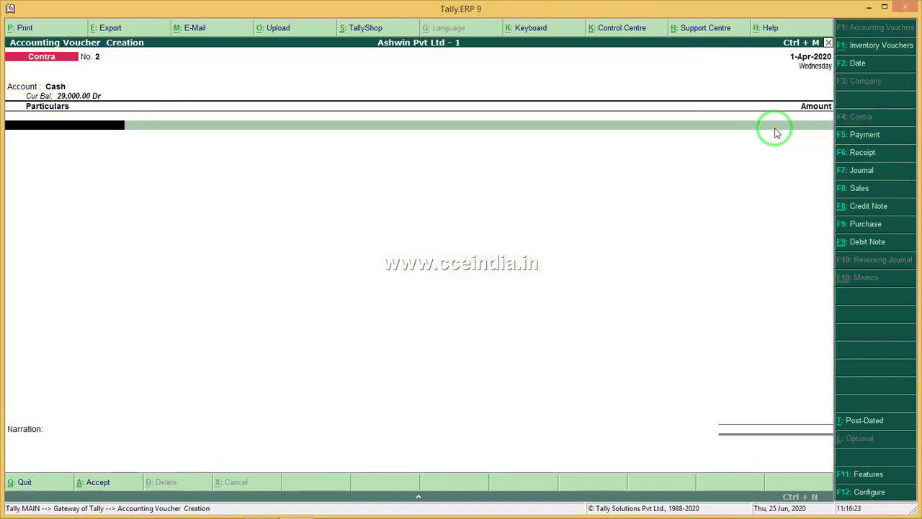
text(B)
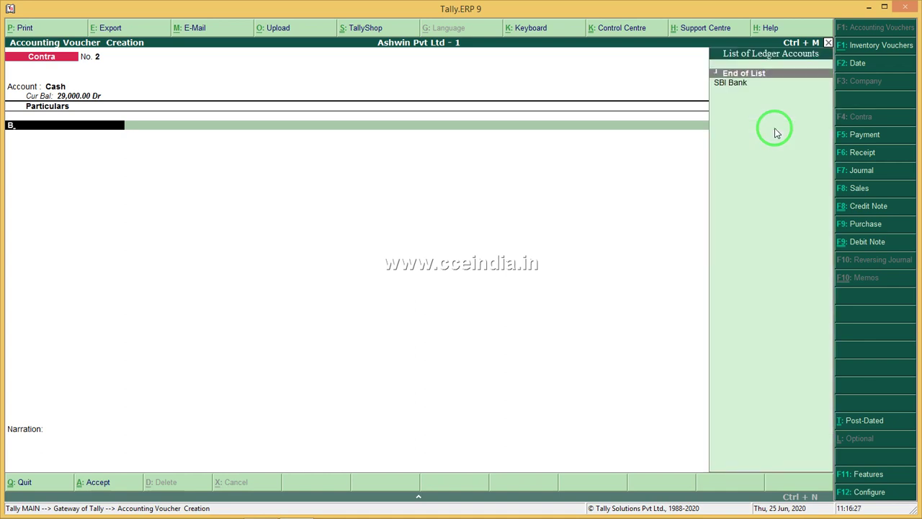
key(Down)
key(Return)
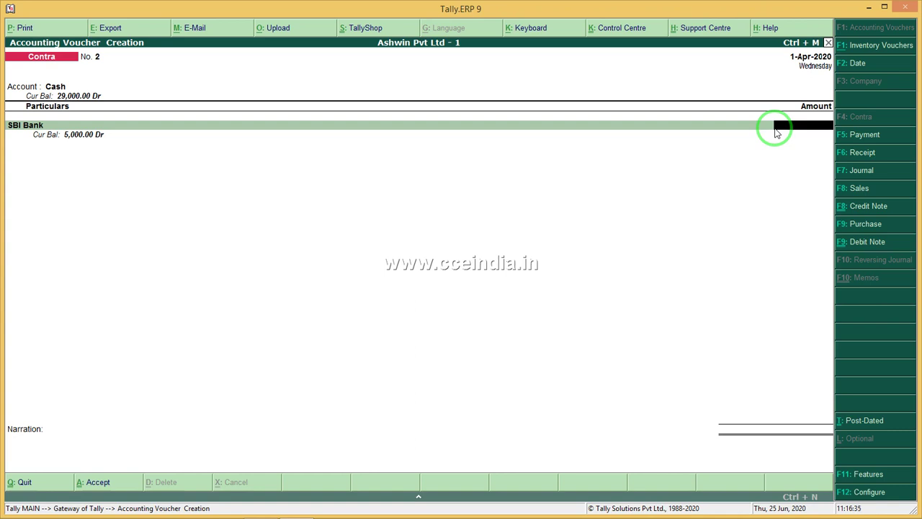
text(1000)
key(Return)
Step: Accept the default Cheque allocation of 1,000.00 for SBI Bank, leave the narration empty, and save the contra voucher
key(Return)
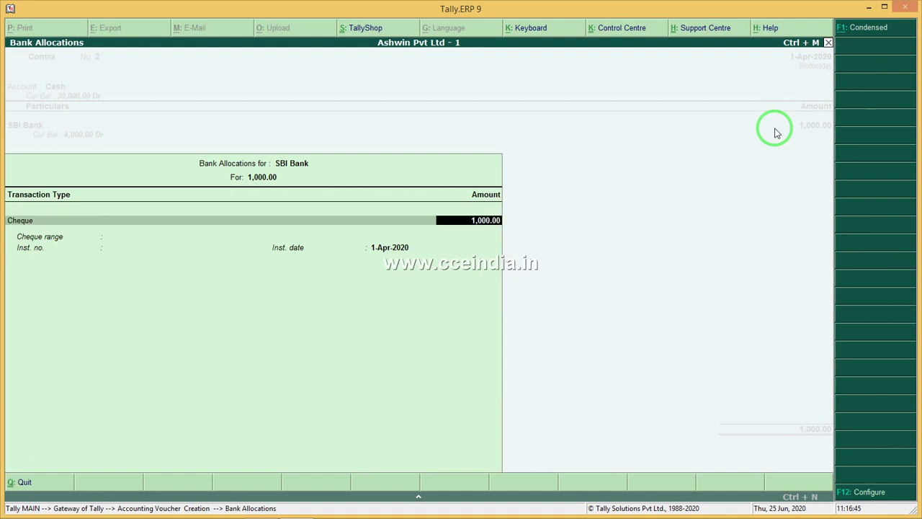
key(Return)
key(Return)
key(Return)
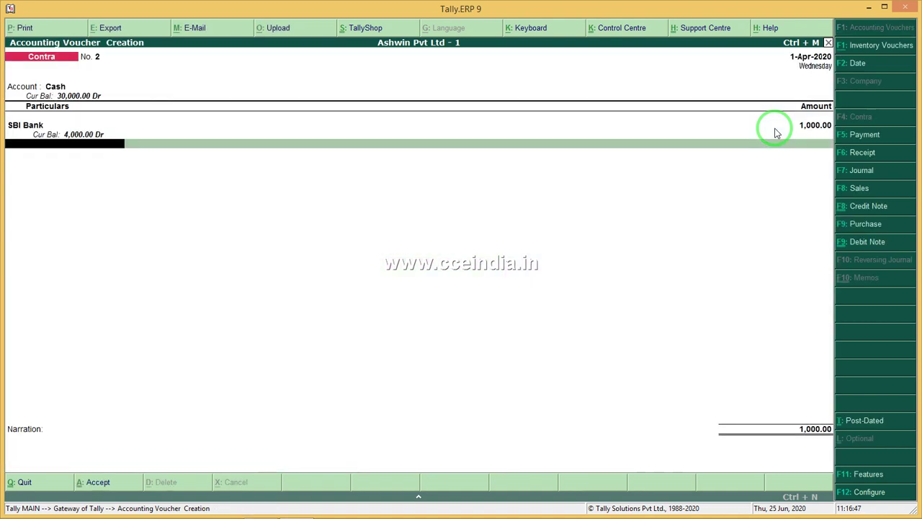
key(Return)
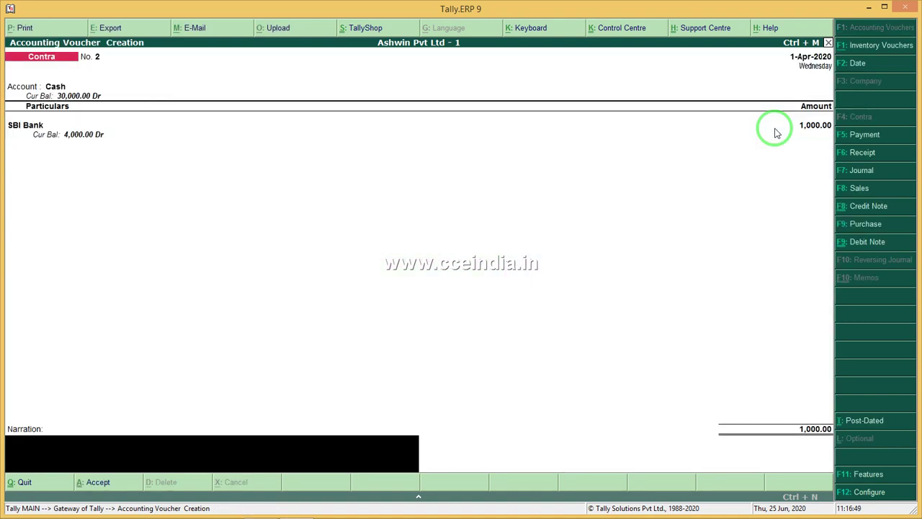
key(Return)
key(Return)
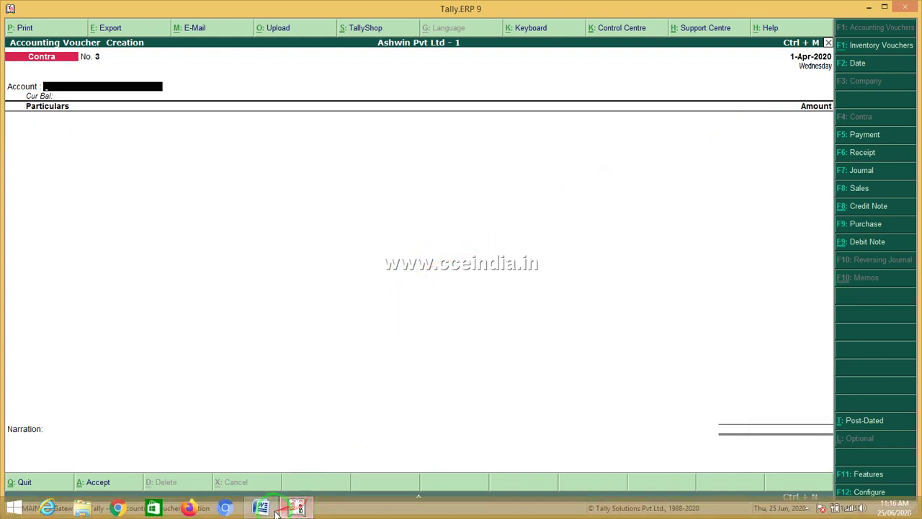
Step: Switch to Word and compare transaction 6's credit sale amount with the cash received in transaction 9
click(261, 513)
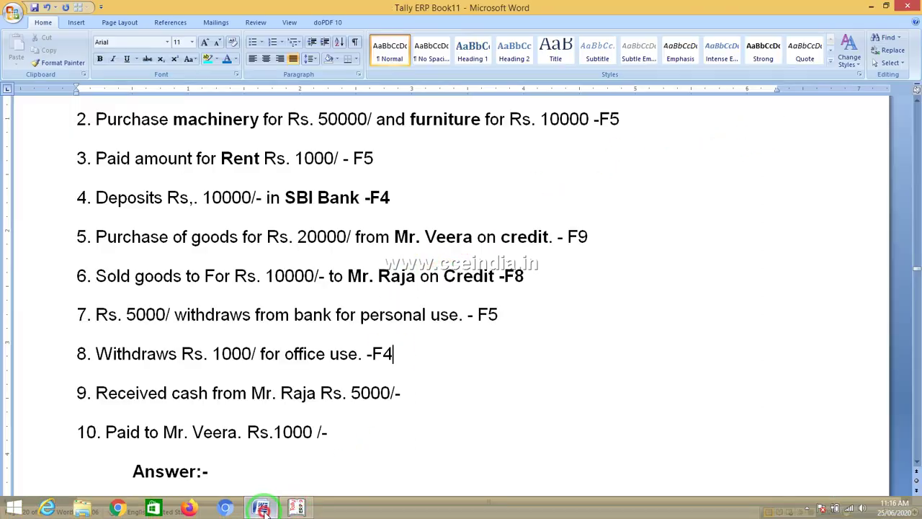
click(418, 400)
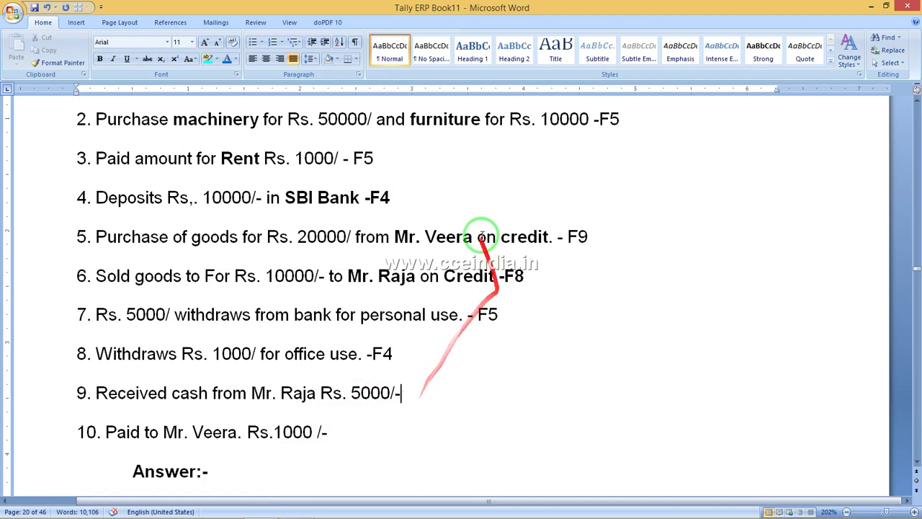
drag(328, 276, 265, 276)
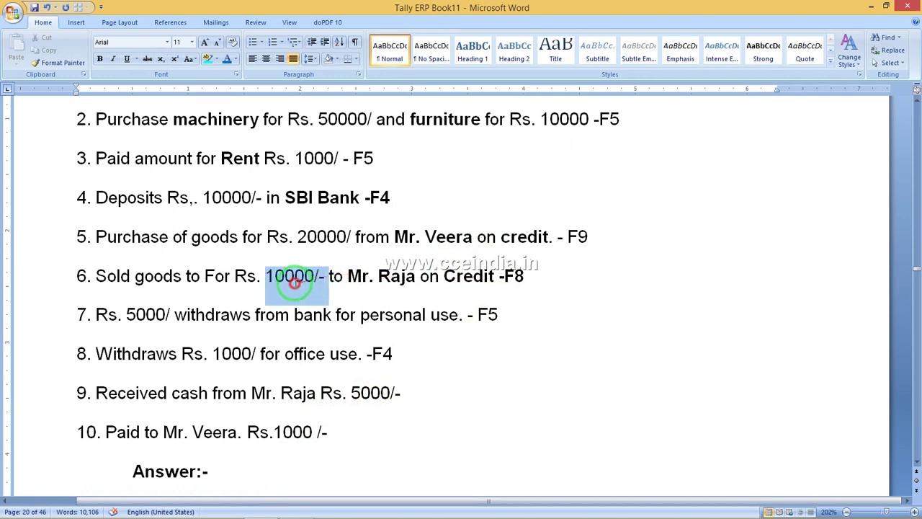
drag(400, 393, 344, 393)
click(477, 439)
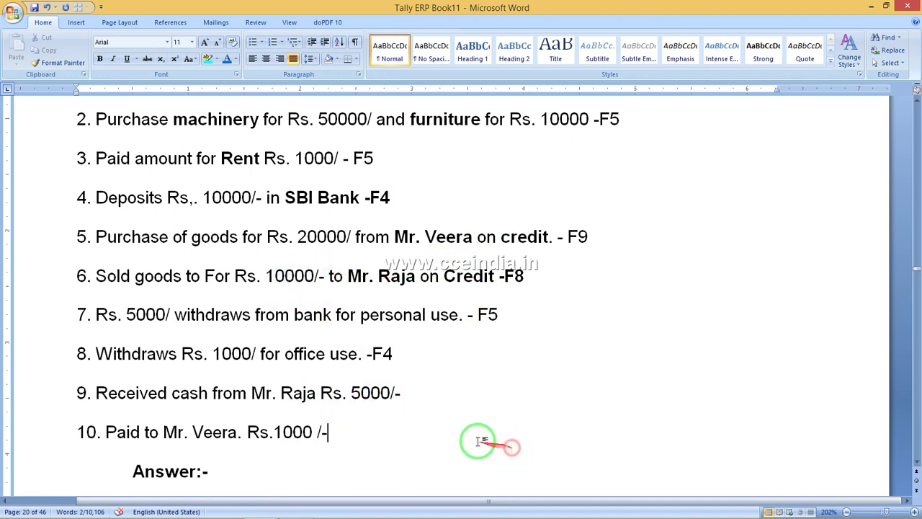
Step: Open a new receipt voucher in Tally.ERP 9, and switch to Word to add "F6" after transaction 9
mouse_move(264, 490)
click(298, 508)
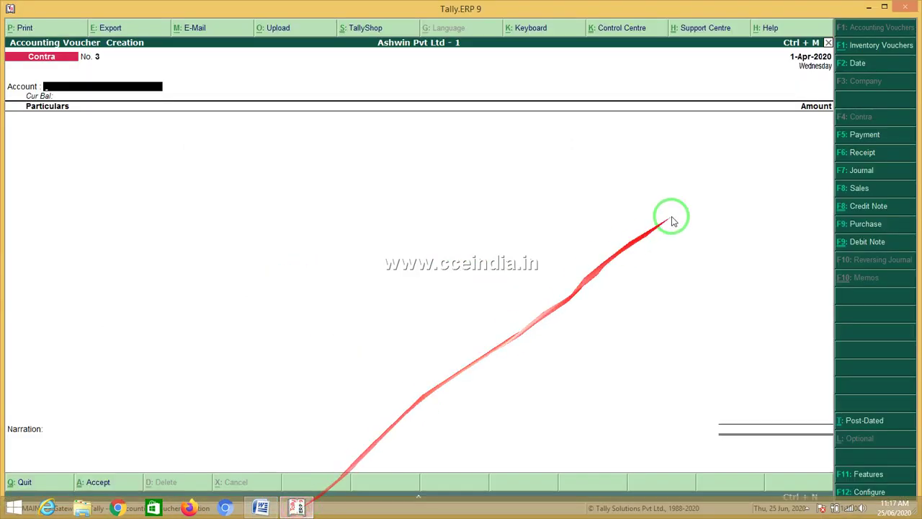
click(862, 160)
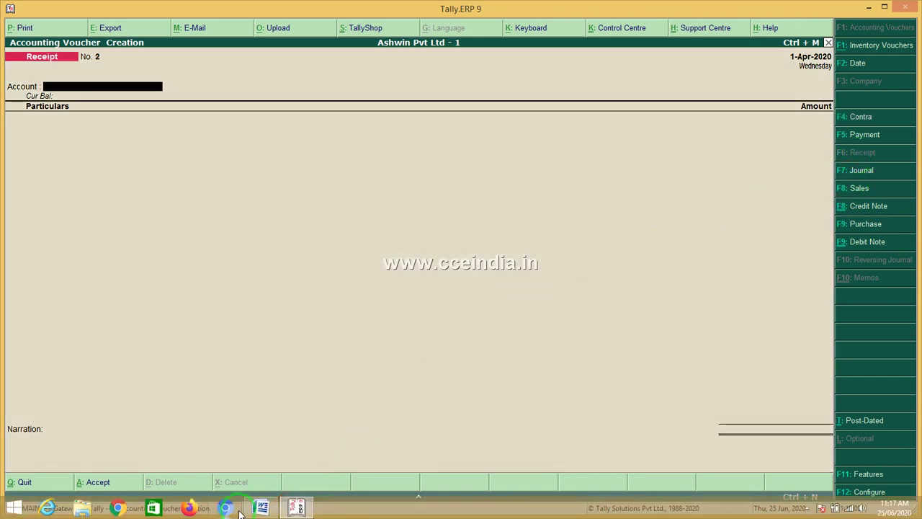
click(261, 508)
click(432, 392)
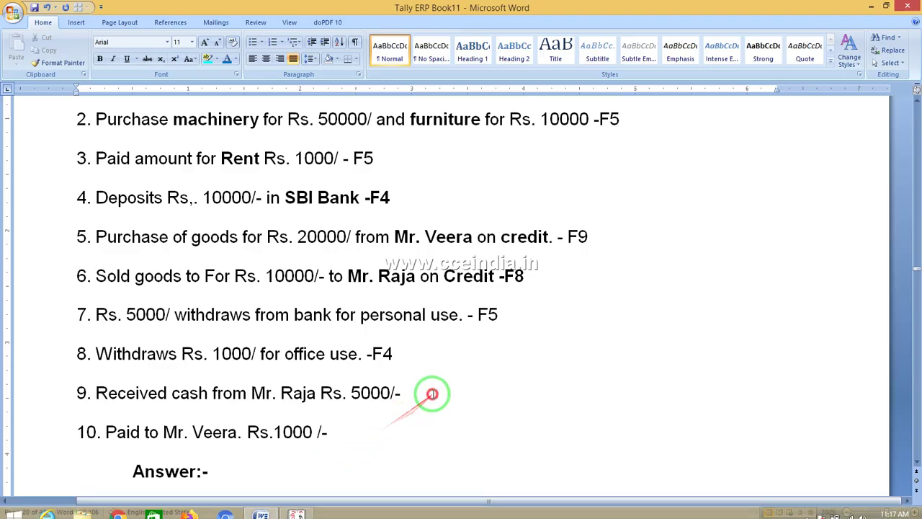
text(F6)
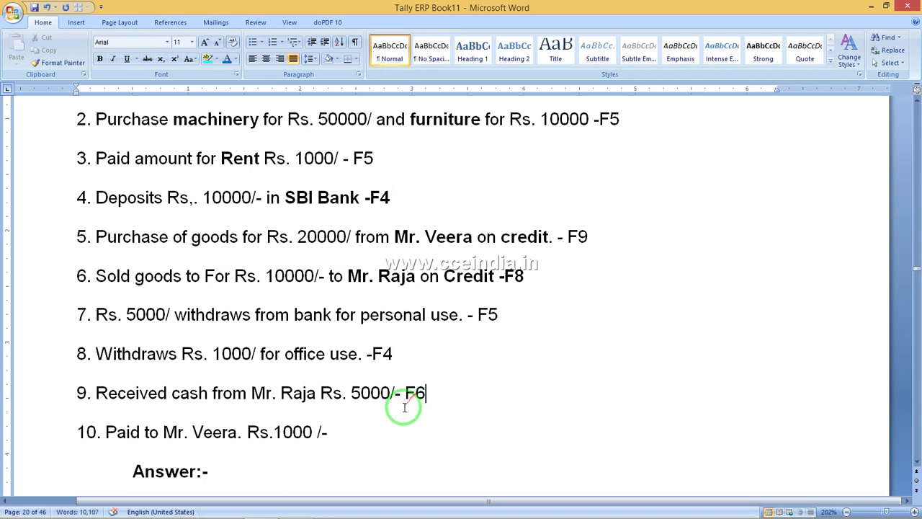
Step: Switch to Tally.ERP 9 and fill the receipt voucher with Cash as the account and transaction 9's customer ledger for 5000
mouse_move(337, 513)
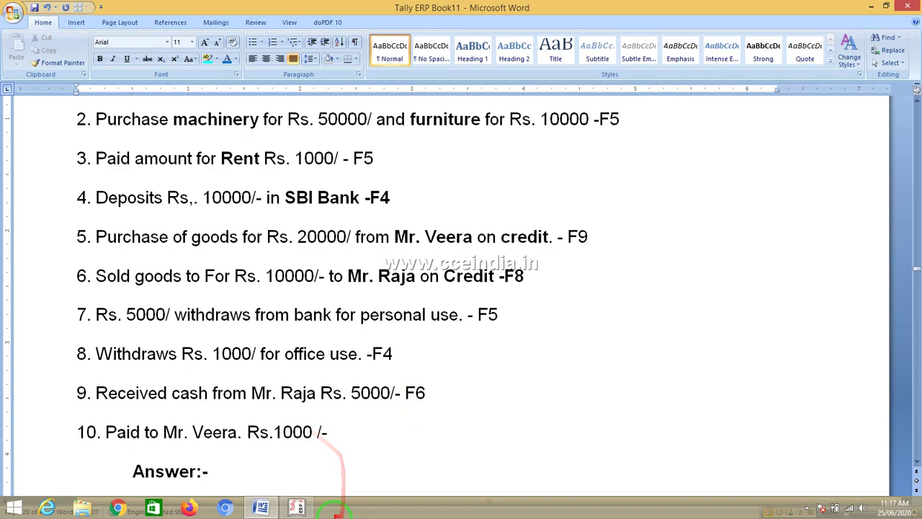
click(301, 507)
text(C)
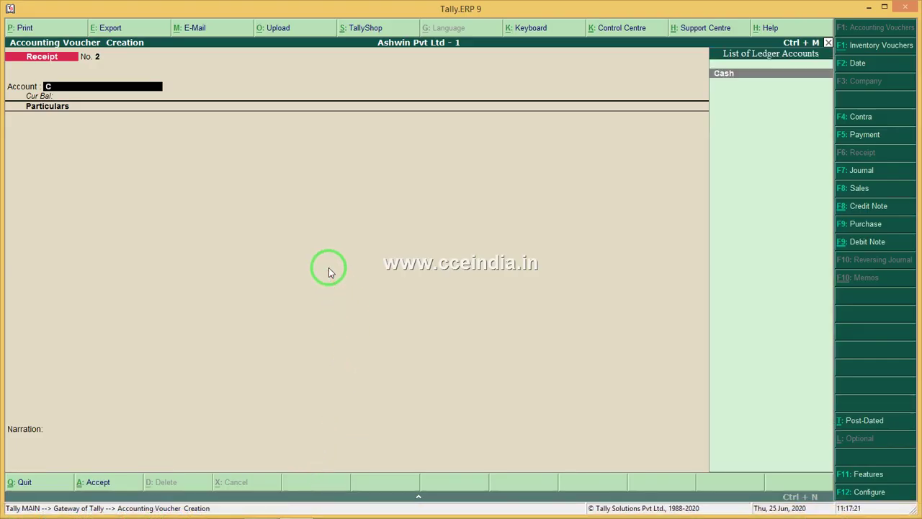
key(Return)
text(R)
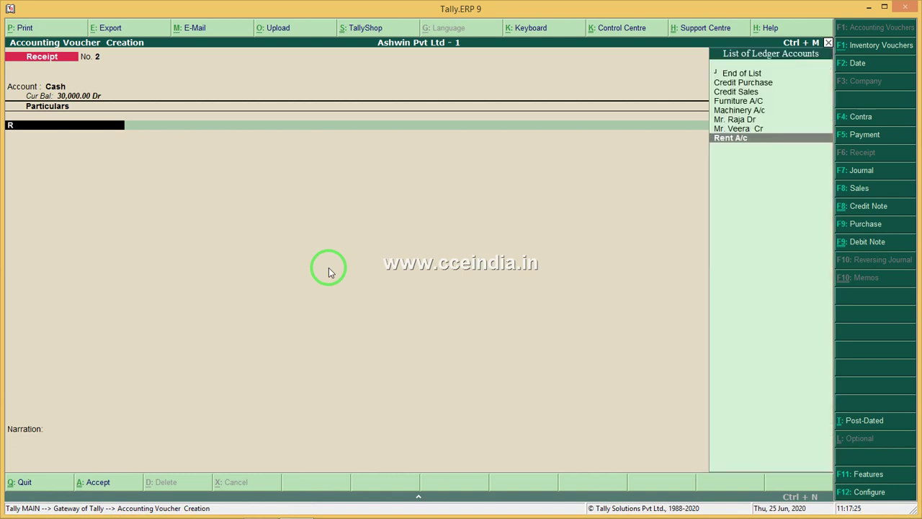
key(Up)
key(Up)
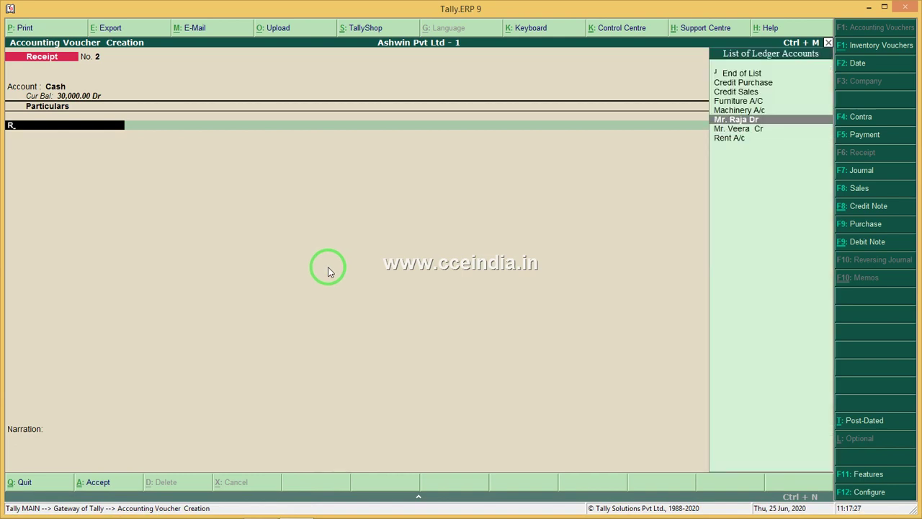
key(Return)
text(5)
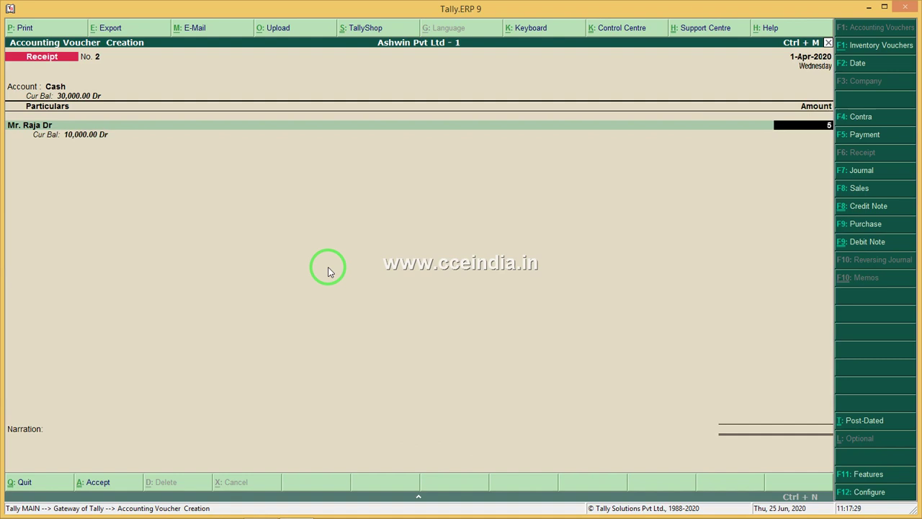
text(000)
key(Return)
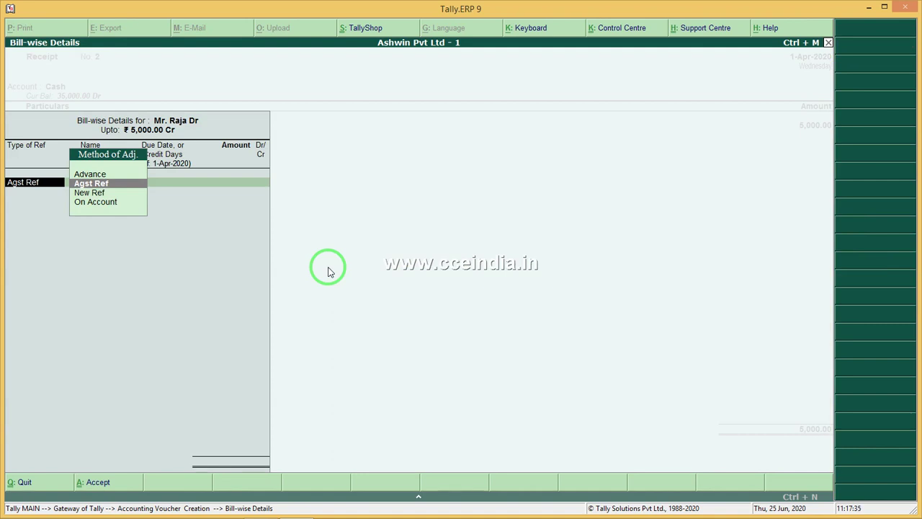
Step: Allocate the 5,000.00 as Agst Ref to pending bill S1, leave the narration empty, and save the receipt voucher
key(Return)
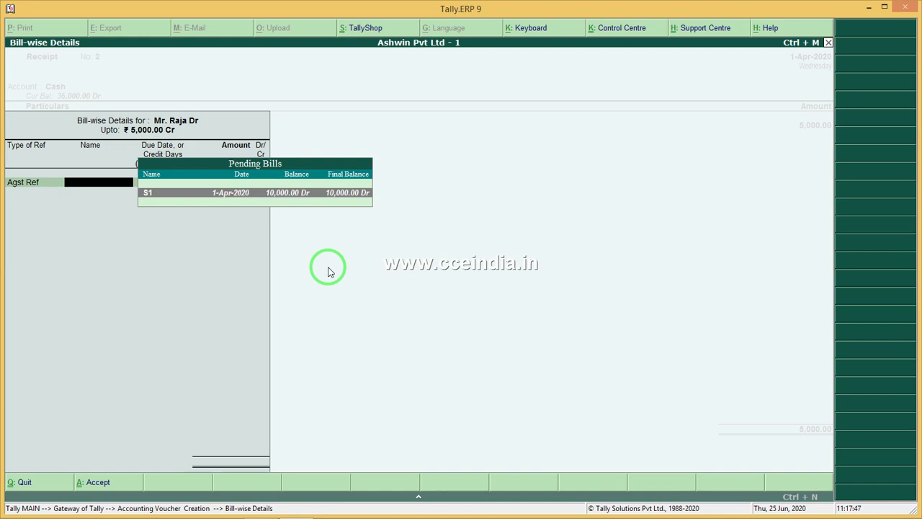
key(Return)
key(Return)
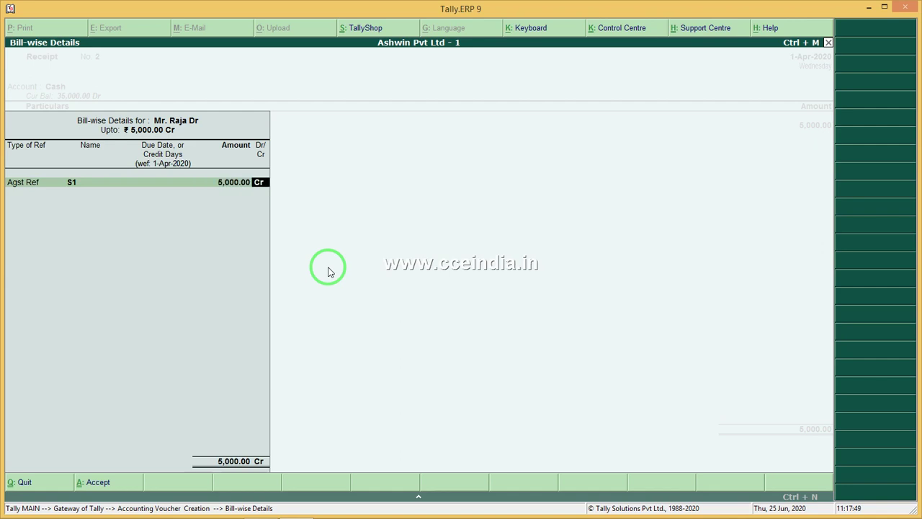
key(Return)
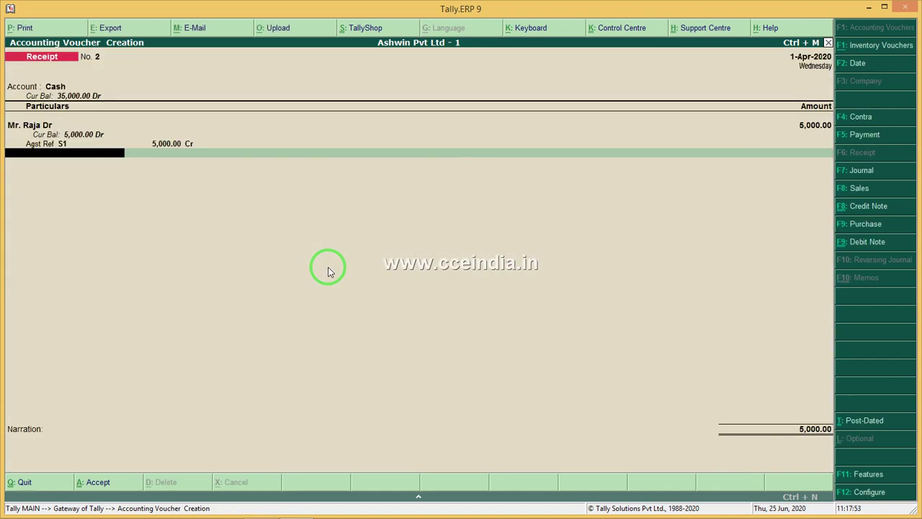
key(Return)
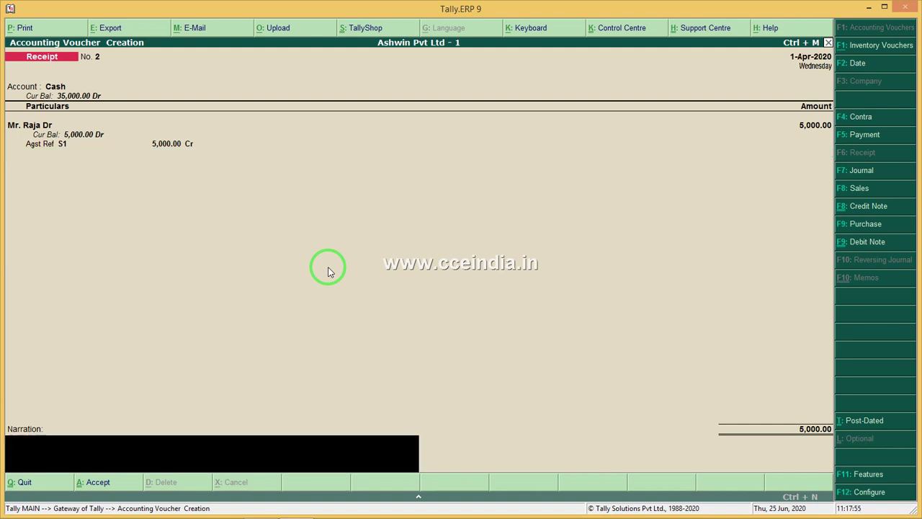
key(Return)
key(Return)
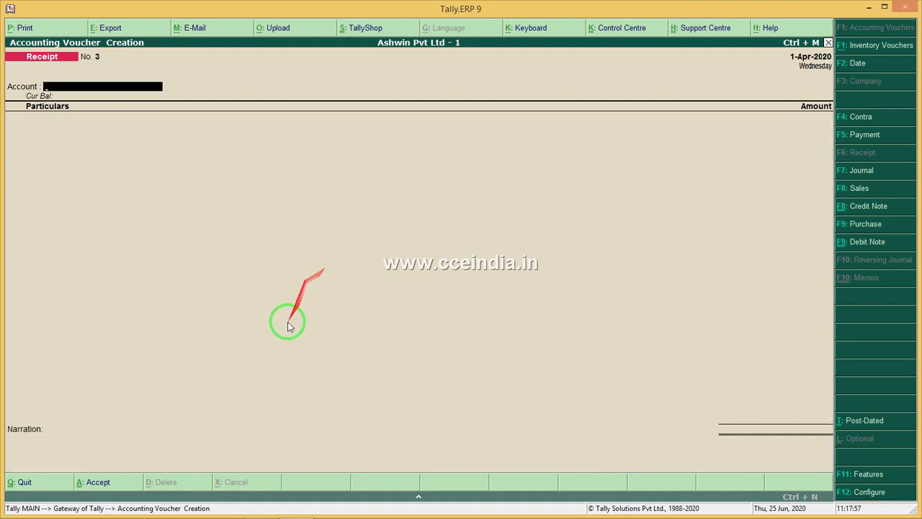
Step: Switch to Word and compare transaction 10's payment amount with transaction 5's credit purchase amount
click(261, 508)
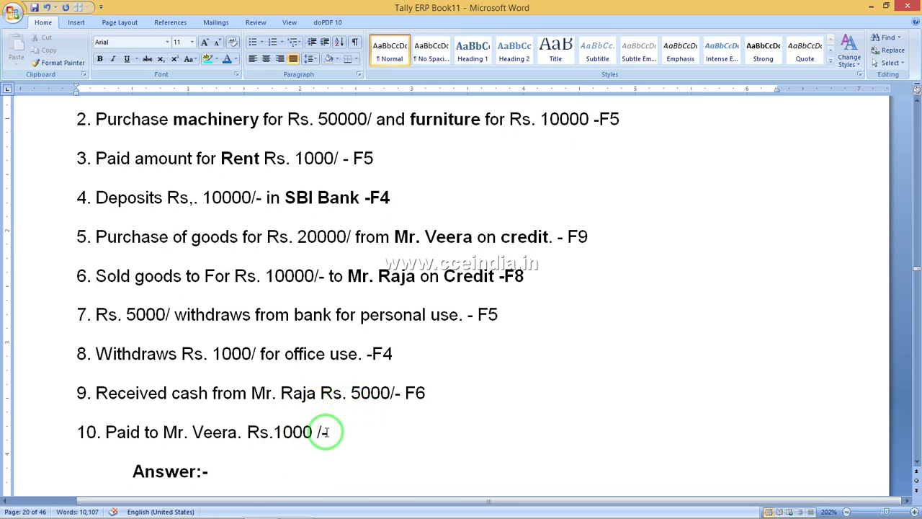
drag(315, 432, 268, 434)
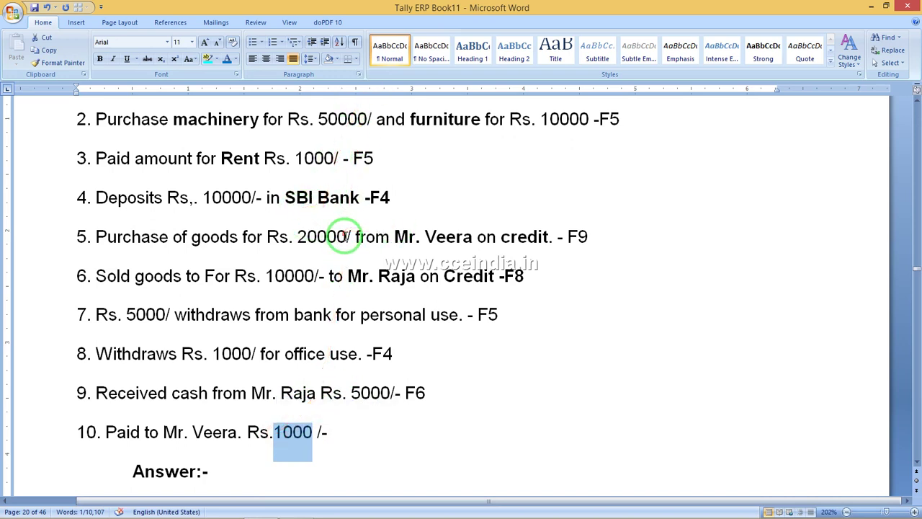
drag(347, 235, 292, 236)
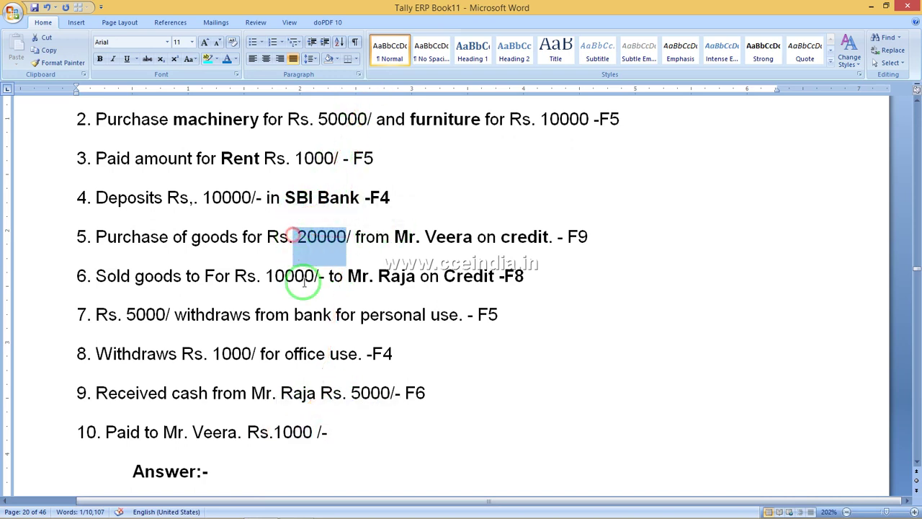
click(300, 432)
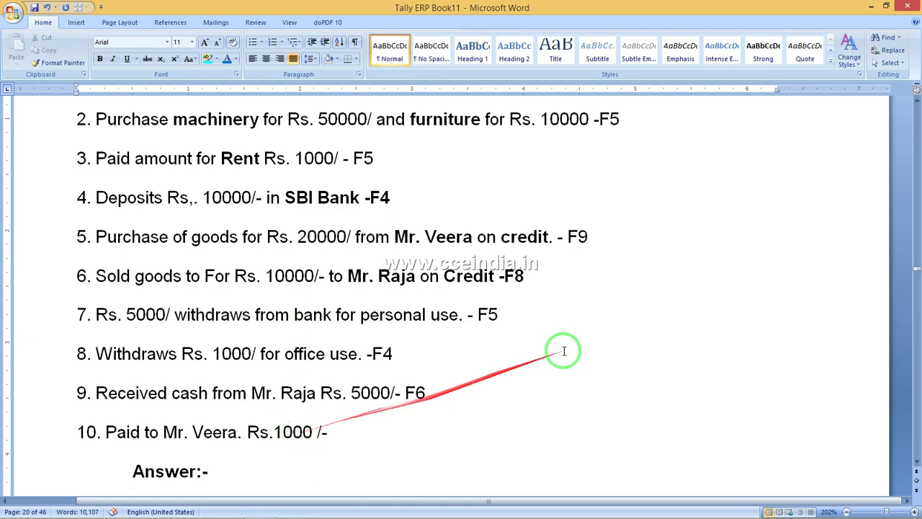
Step: Open a new payment voucher in Tally.ERP 9, and switch to Word to add "F5" after transaction 10
click(869, 6)
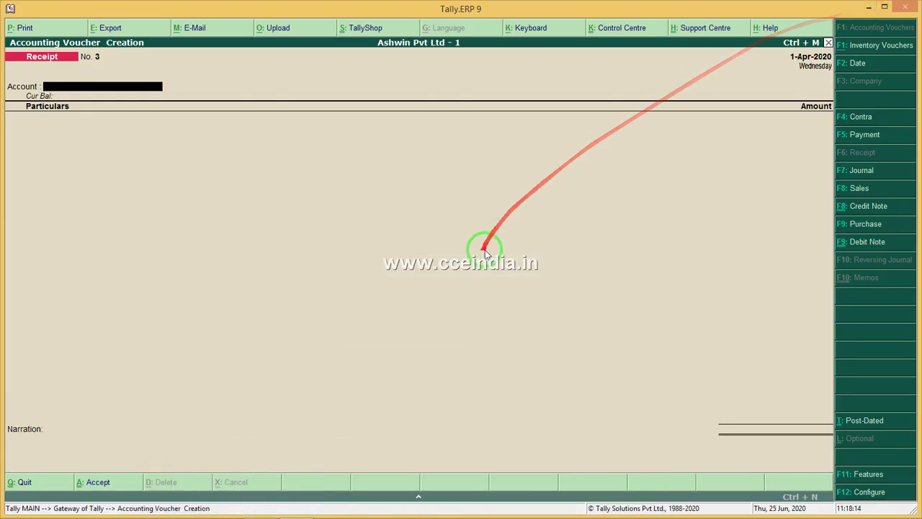
click(858, 136)
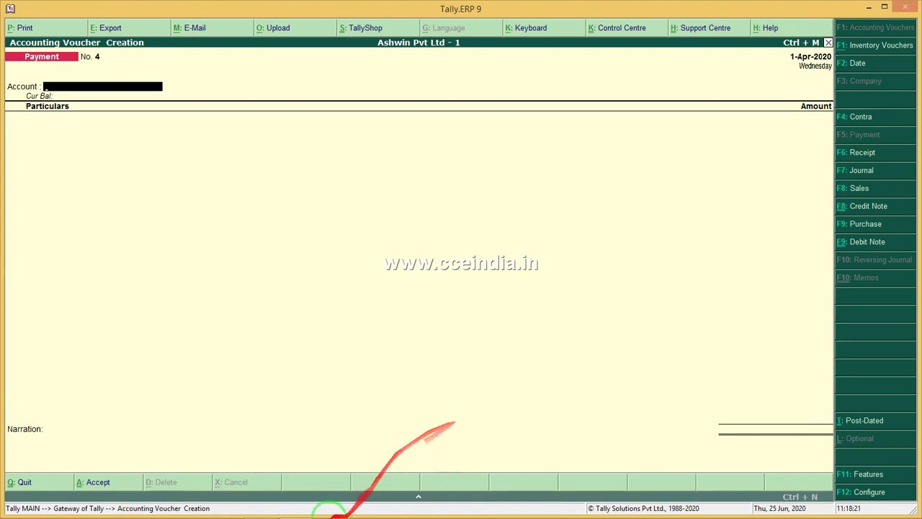
mouse_move(329, 513)
click(262, 508)
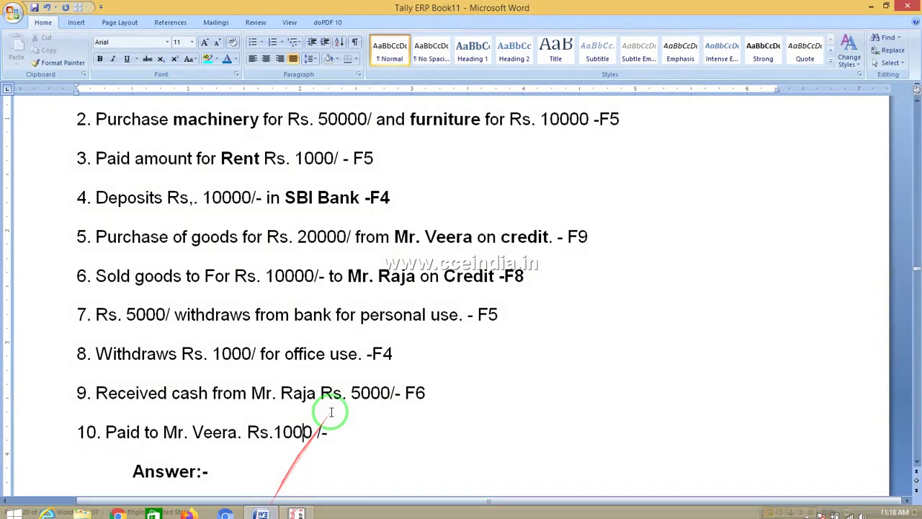
click(354, 428)
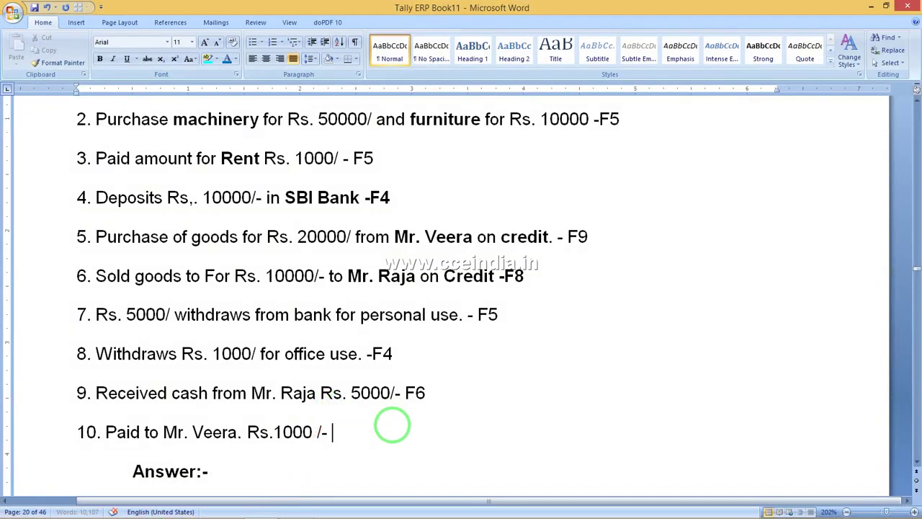
text(F5)
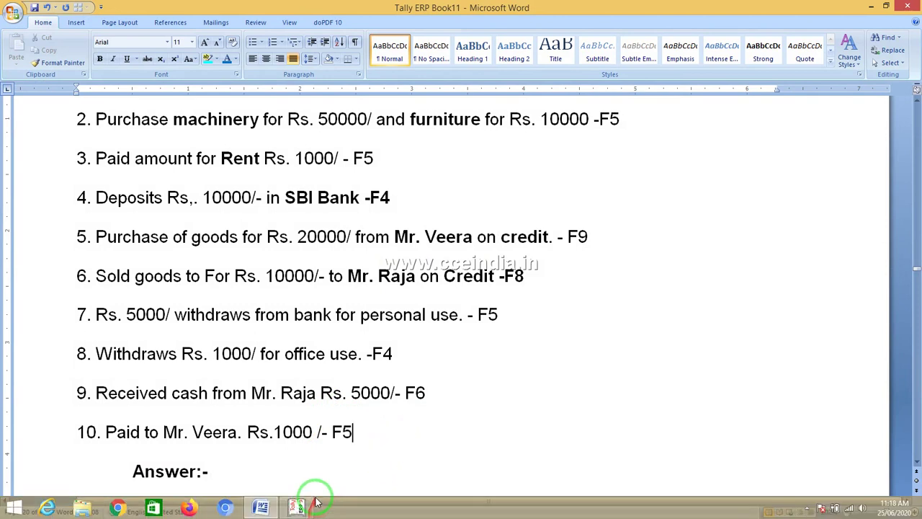
Step: Switch to Tally.ERP 9 and fill the payment voucher with Cash as the account and transaction 10's supplier ledger for 1000
click(298, 504)
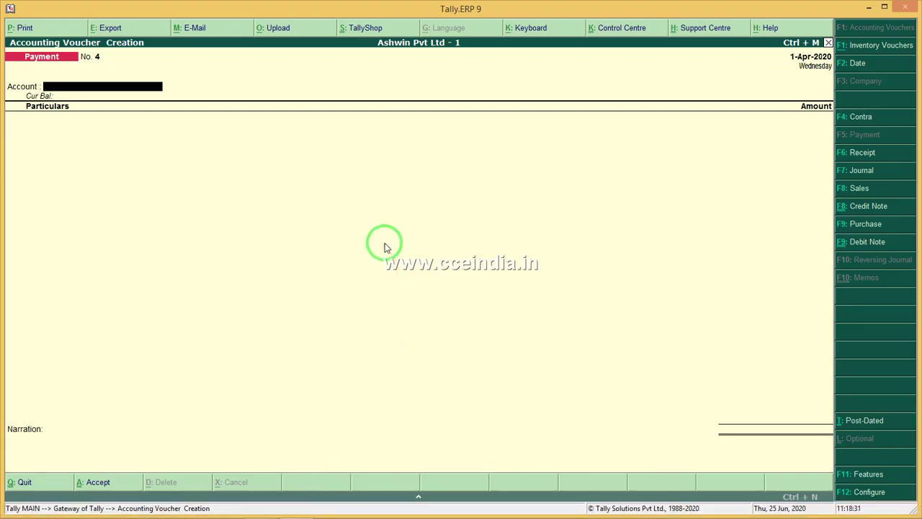
key(Return)
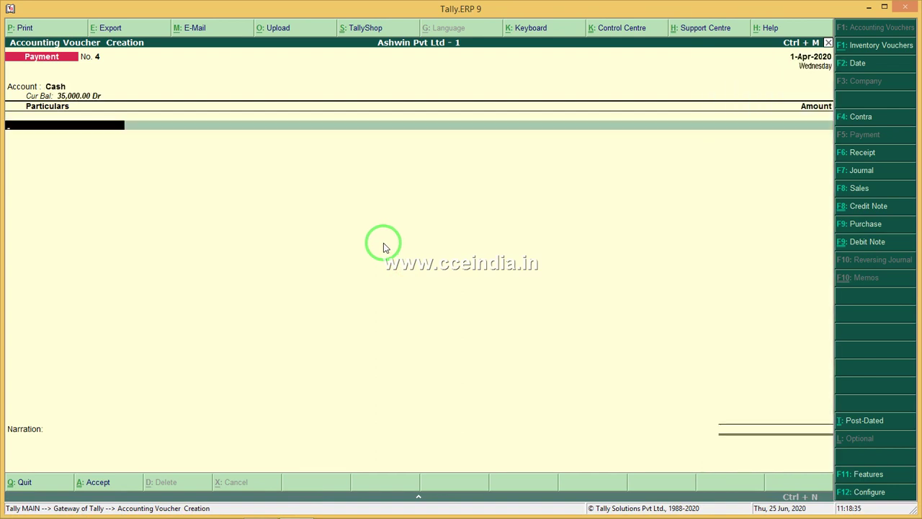
mouse_move(206, 508)
click(259, 508)
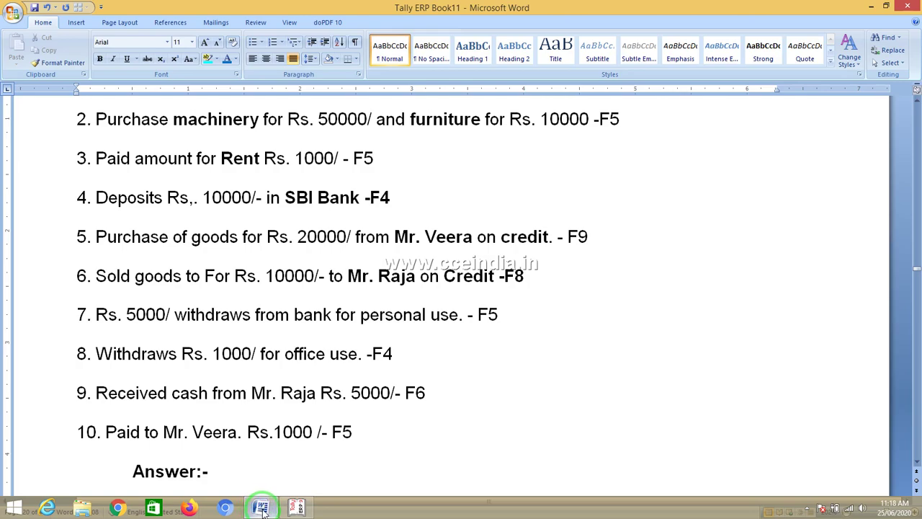
click(297, 507)
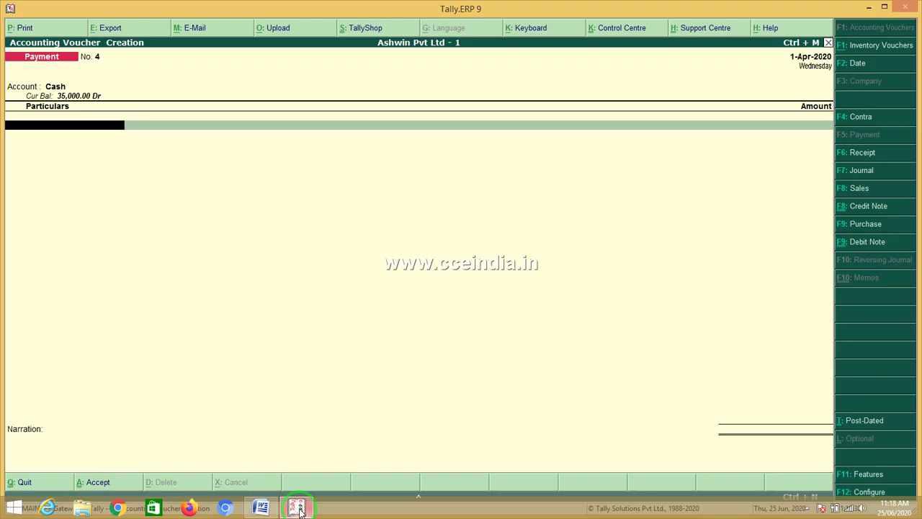
text(M)
key(Down)
key(Down)
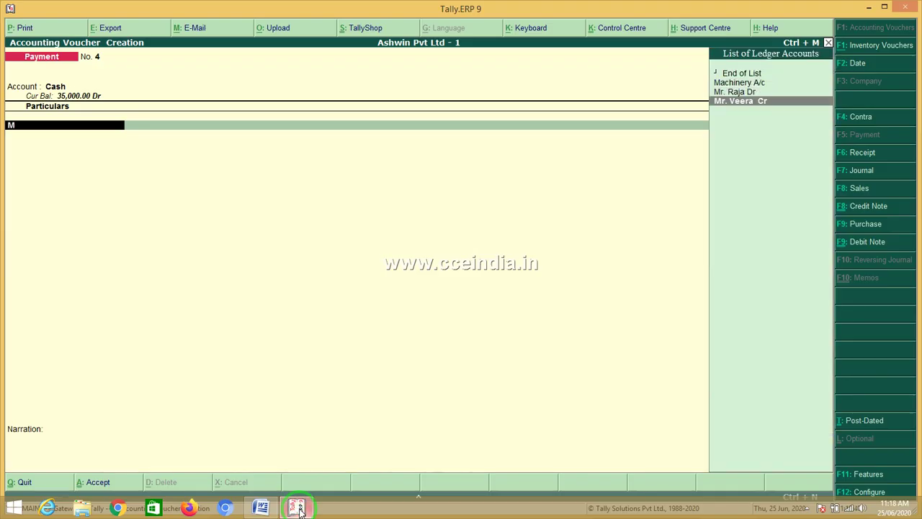
key(Return)
text(1)
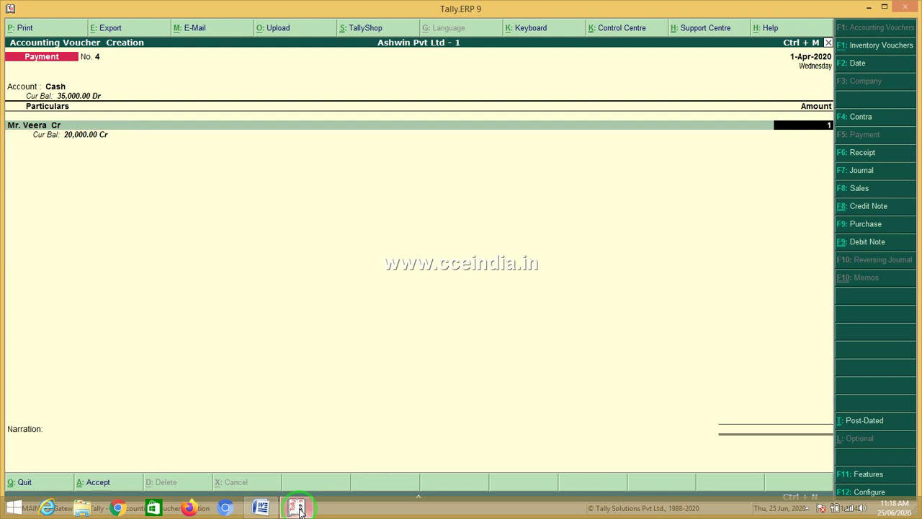
text(000)
key(Return)
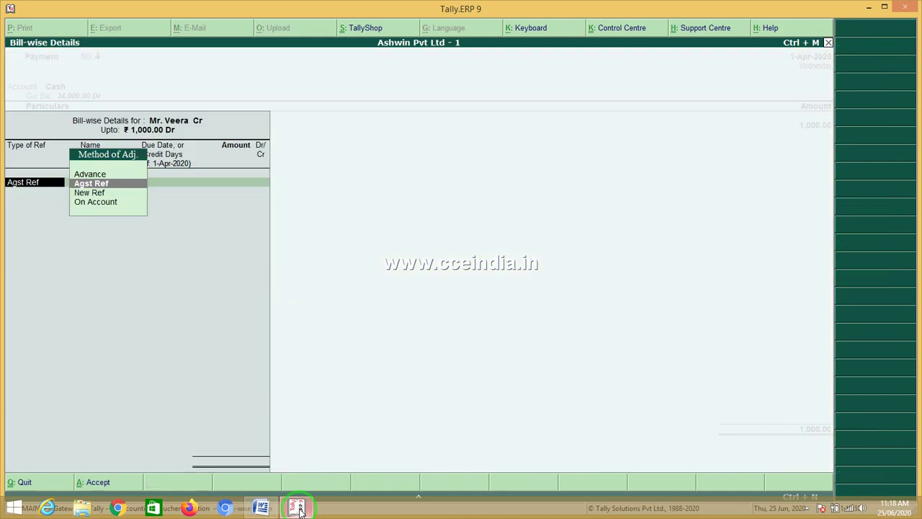
Step: Allocate the 1,000.00 as Agst Ref to pending bill A1, leave the narration empty, and save the payment voucher
key(Down)
key(Up)
key(Return)
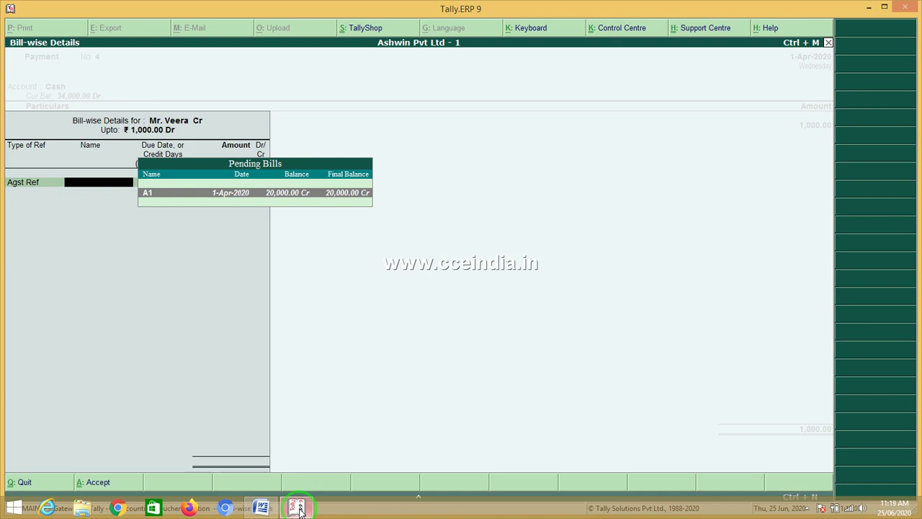
key(Return)
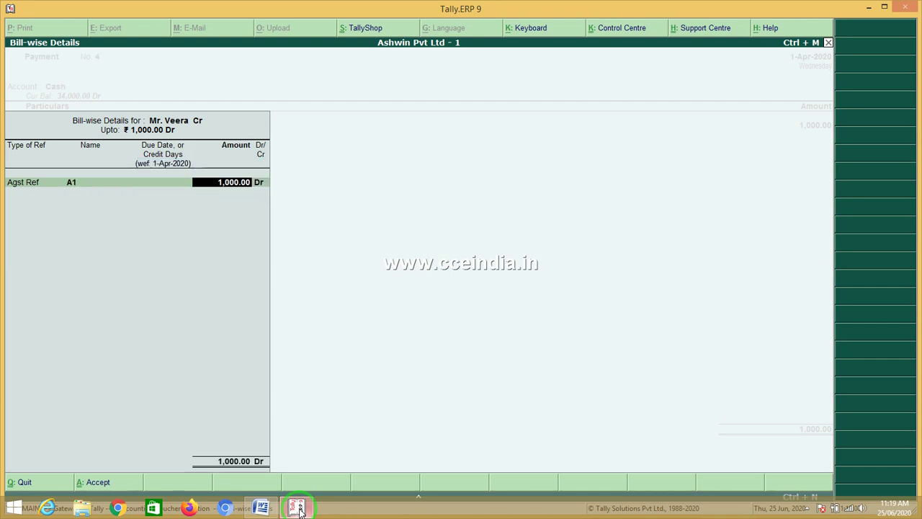
key(Return)
key(Return)
key(Return)
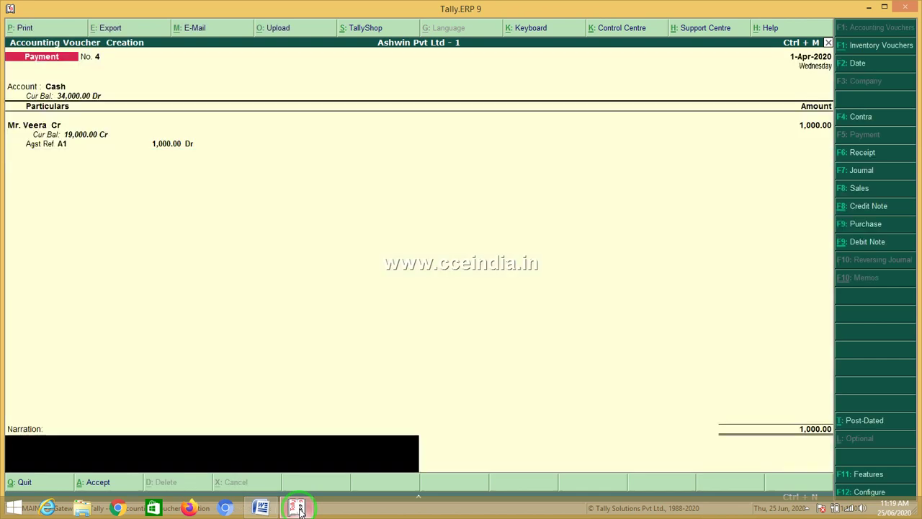
key(Return)
key(Return)
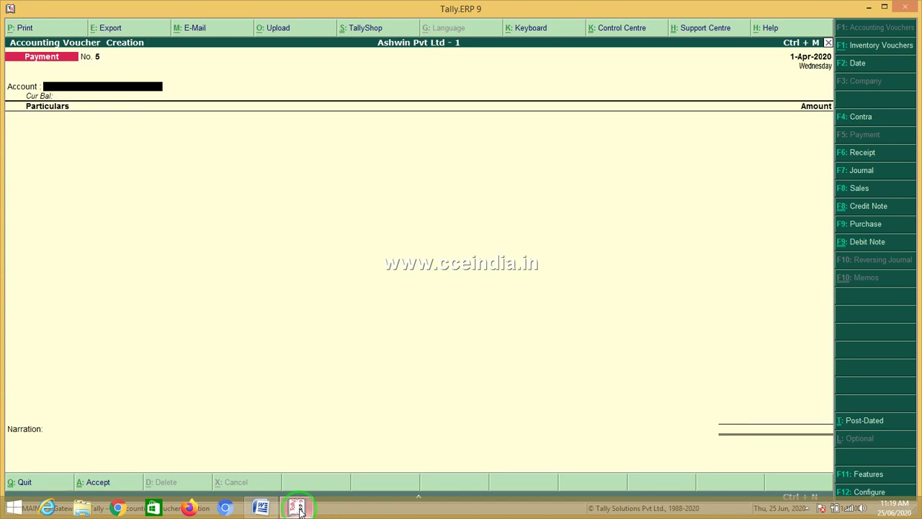
Step: Switch to Word and review the ledger and group answer table and the Net Profit and Balance sheet lines below it
click(257, 487)
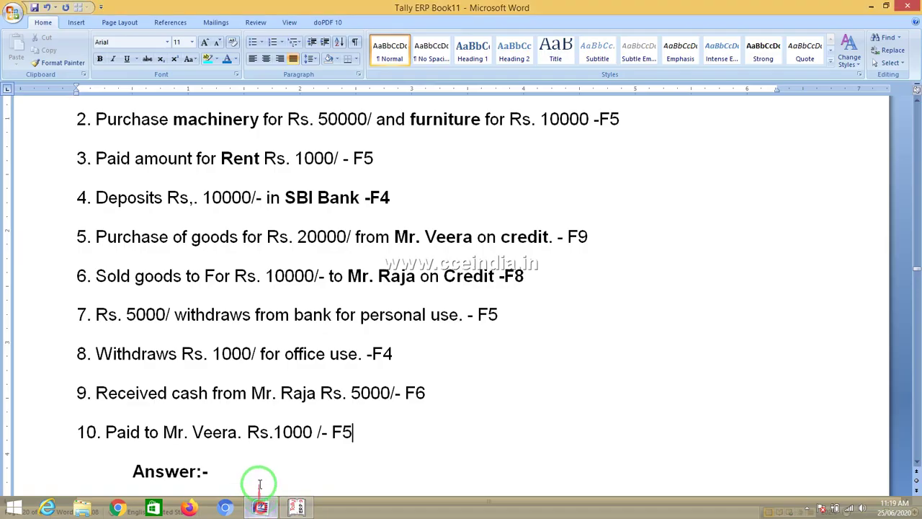
drag(253, 453, 166, 440)
scroll(258, 452, down, 4)
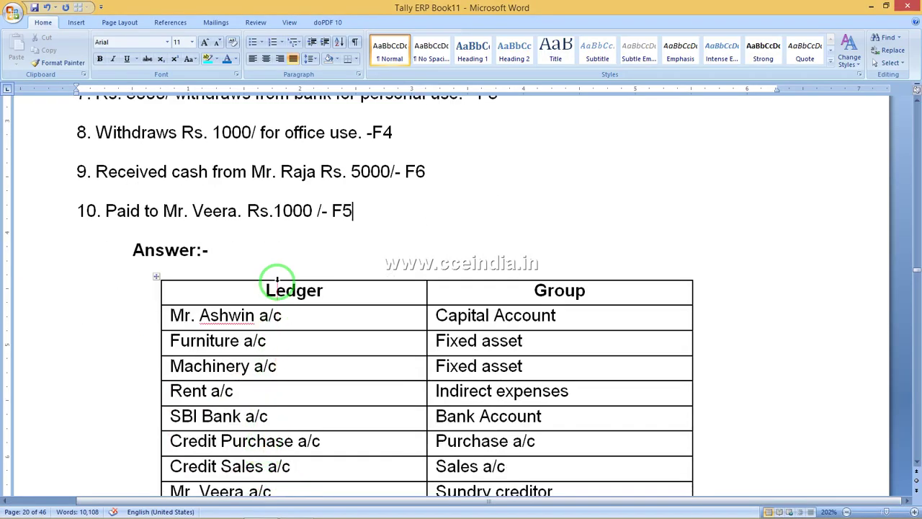
scroll(267, 274, down, 2)
scroll(298, 242, up, 1)
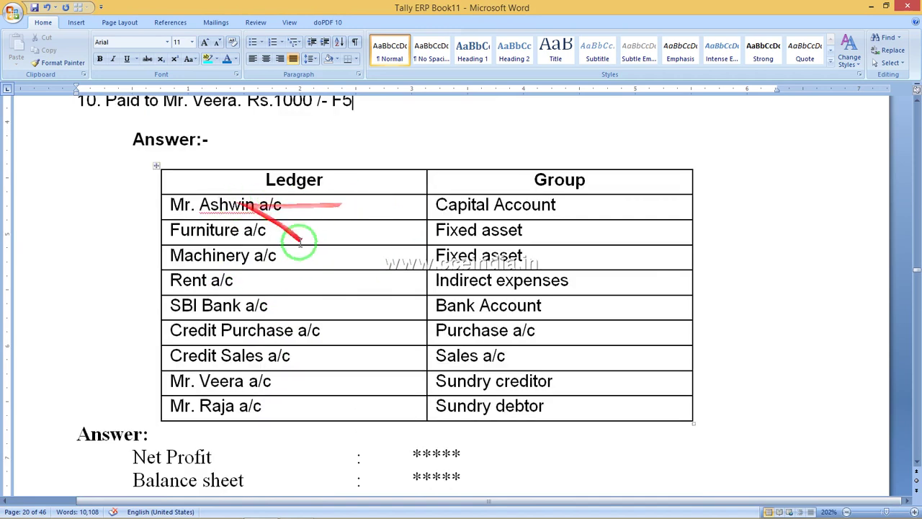
scroll(303, 247, down, 2)
drag(463, 343, 405, 343)
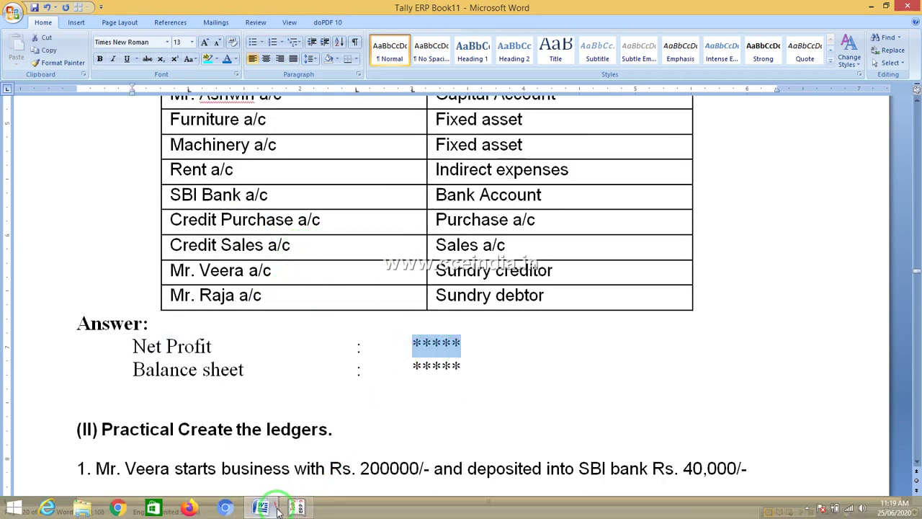
Step: Switch to Tally.ERP 9 and quit the blank payment voucher to return to the Gateway of Tally
click(298, 508)
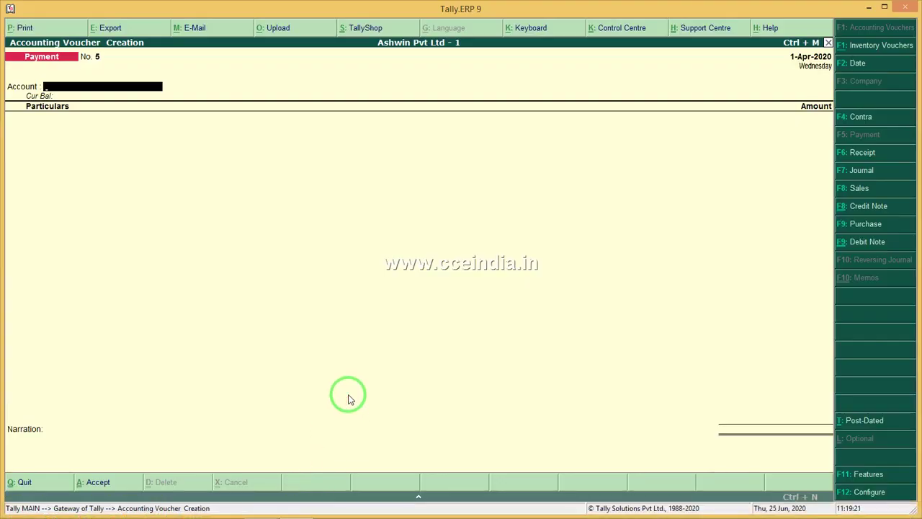
key(Escape)
key(y)
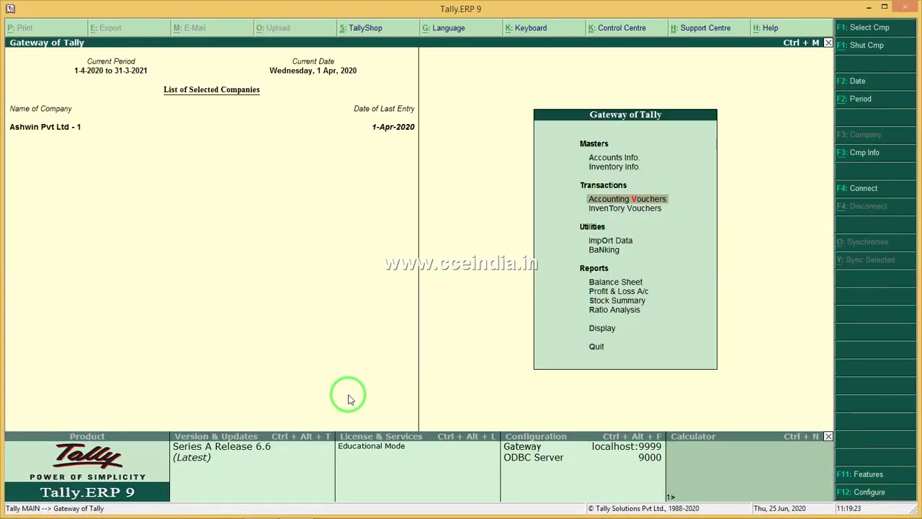
Step: Reopen the accounting vouchers, go back to saved payment voucher No. 3, and examine its entries up to the amount
key(Return)
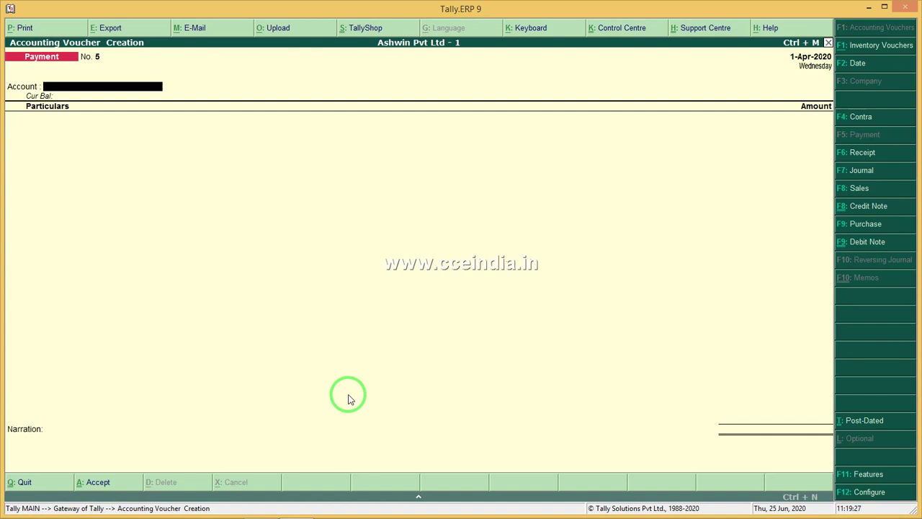
key(Page_Up)
key(Page_Up)
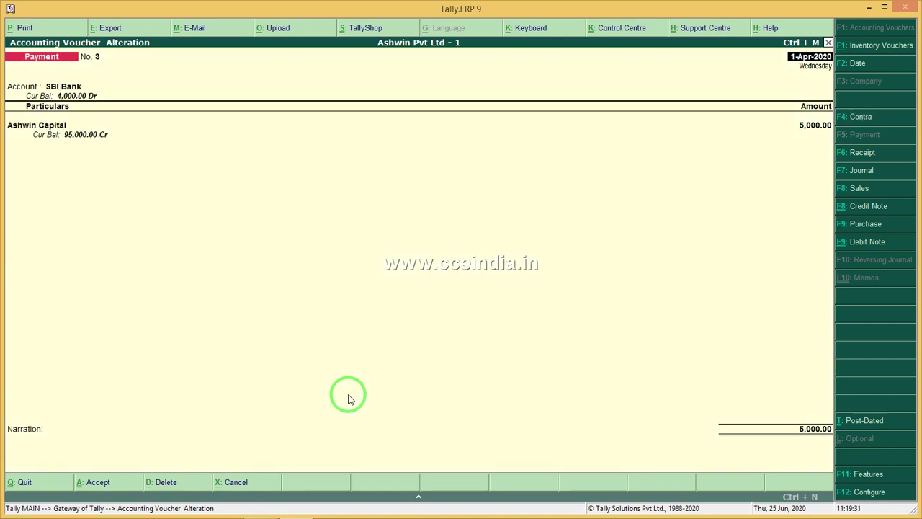
key(Return)
key(Return)
key(Return)
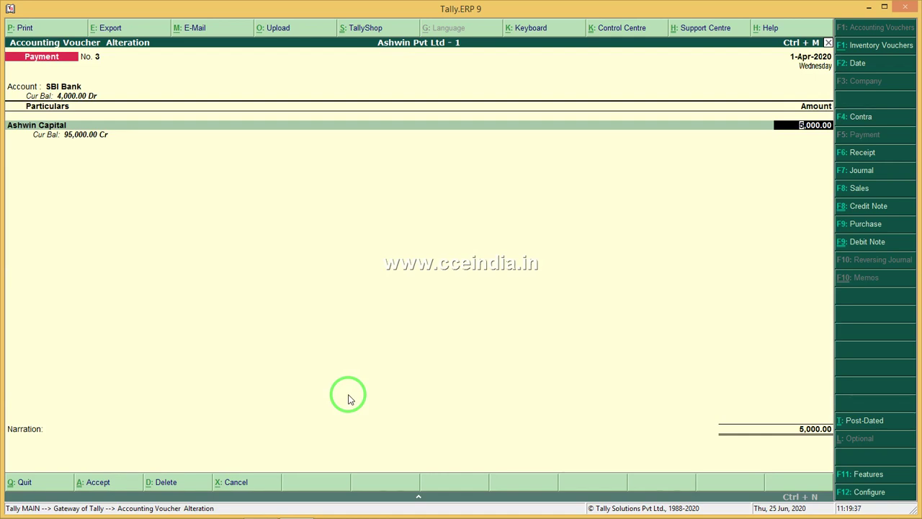
Step: Try deleting payment voucher No. 3, decline the deletion, clear its amount, and quit to the Gateway without saving
key(alt+d)
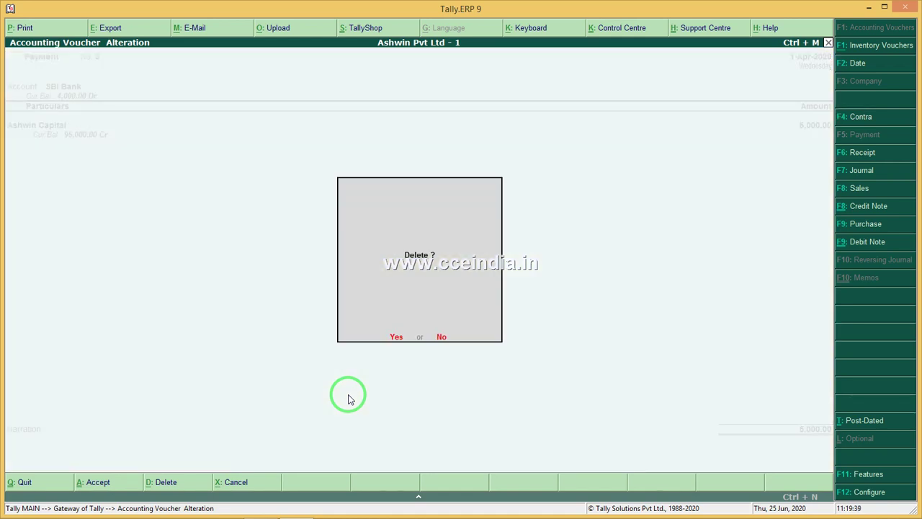
key(n)
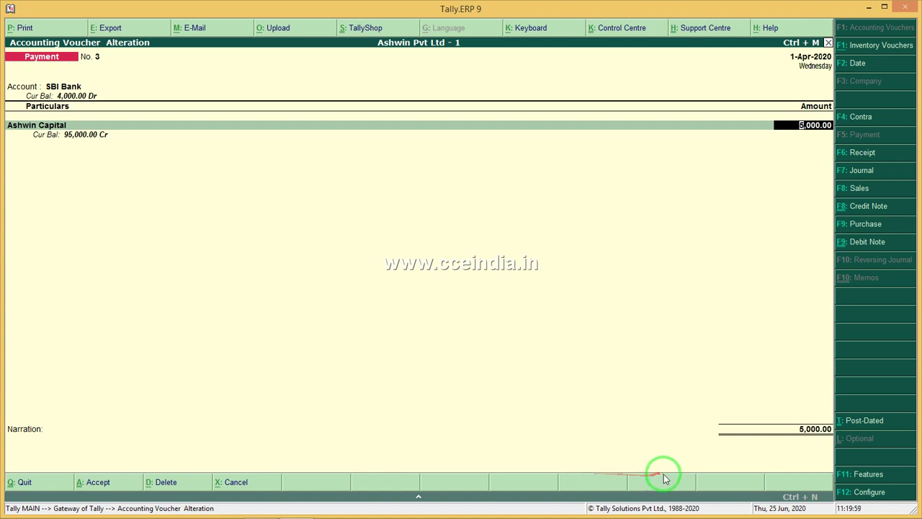
key(BackSpace)
key(Escape)
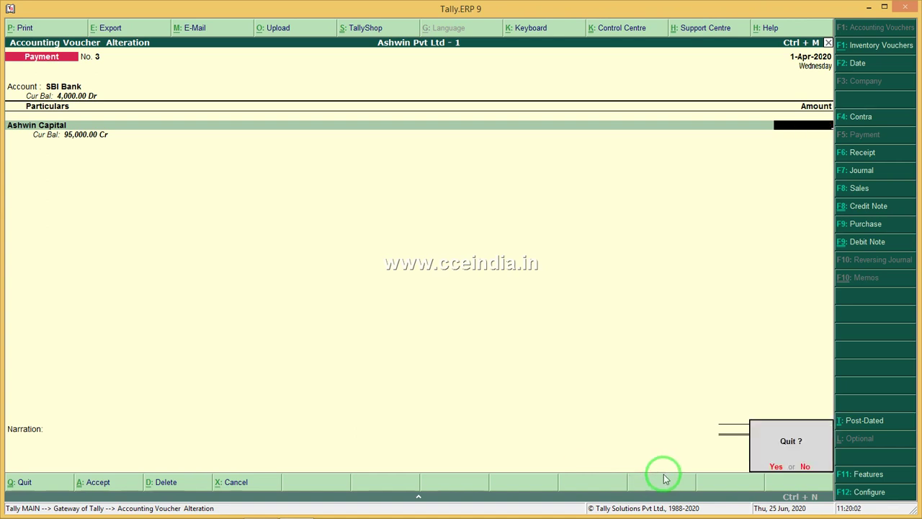
key(y)
key(Escape)
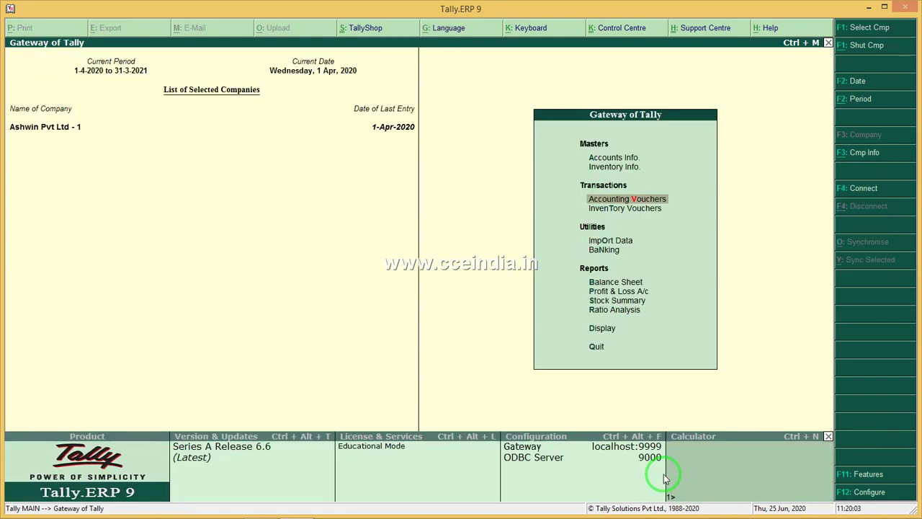
Step: Open the Balance Sheet report from the Gateway of Tally and expand it to the detailed view
key(Down)
key(Down)
key(Down)
key(Down)
key(Return)
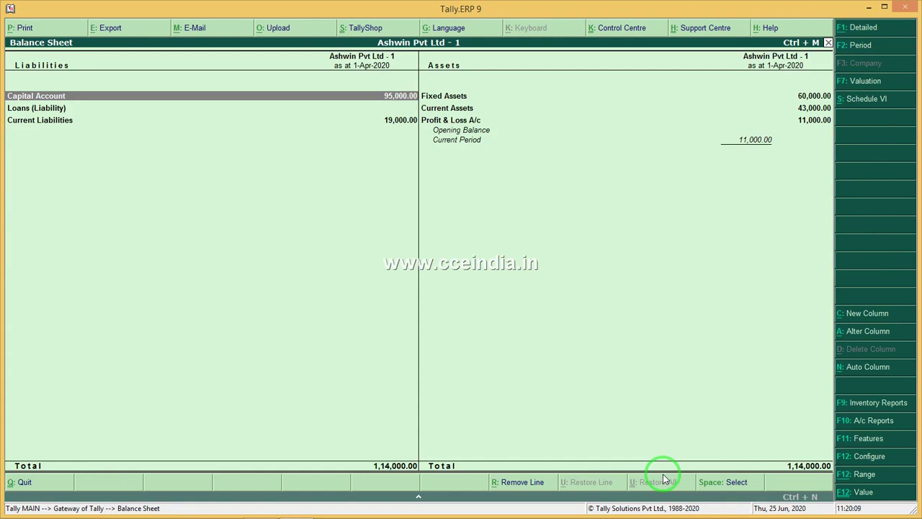
key(alt+F1)
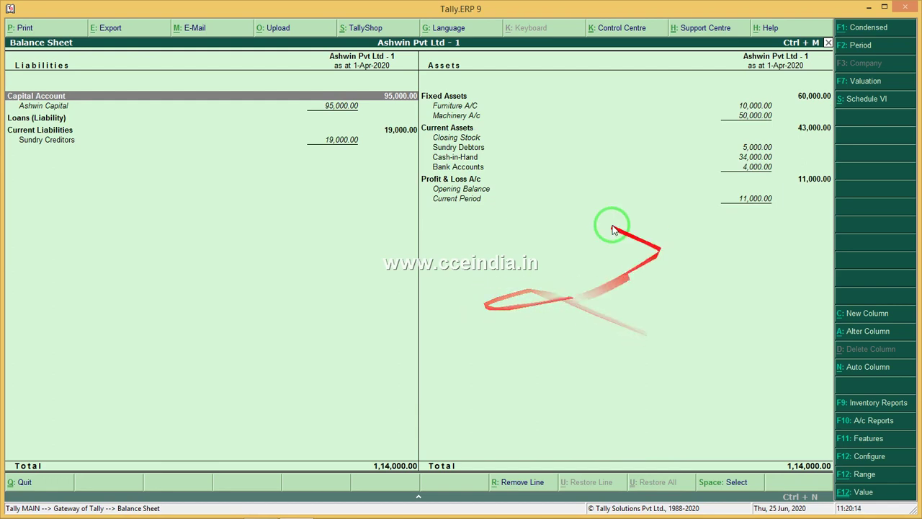
Step: Examine the April vouchers of the owner's capital ledger under Capital Account and return to the Balance Sheet
click(340, 108)
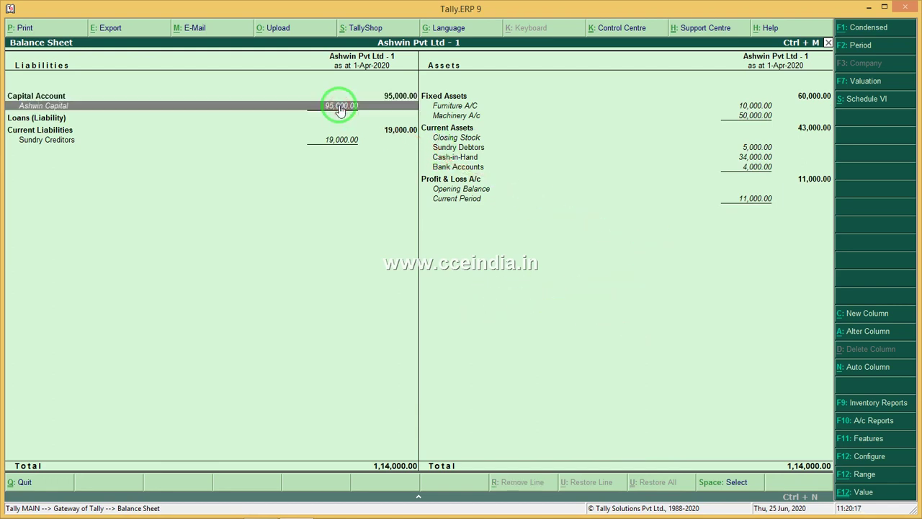
key(Return)
key(Return)
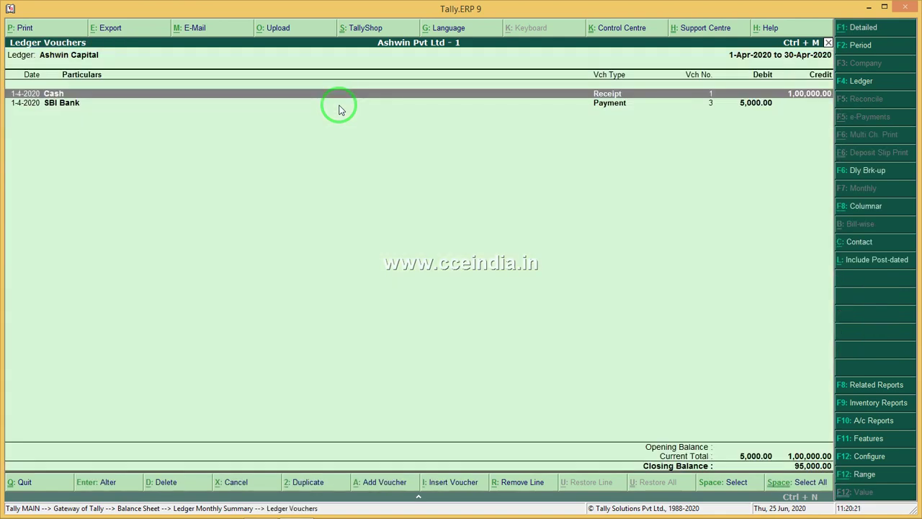
key(Escape)
key(Escape)
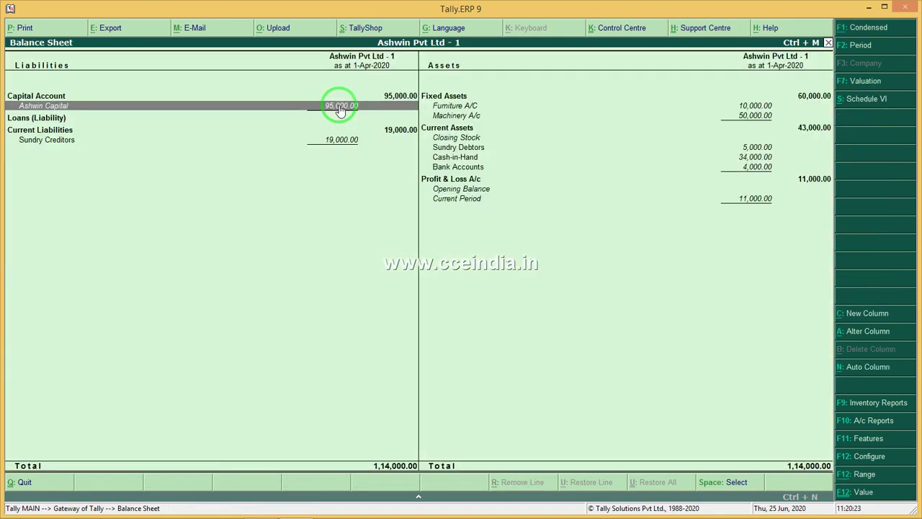
Step: Examine the supplier's April purchase and payment vouchers under Sundry Creditors and return to the Balance Sheet
key(Down)
key(Down)
key(Down)
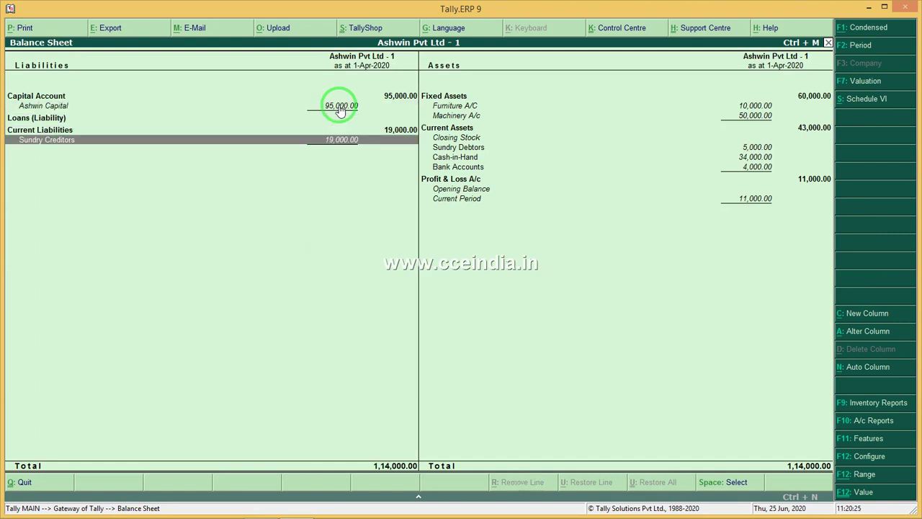
key(Return)
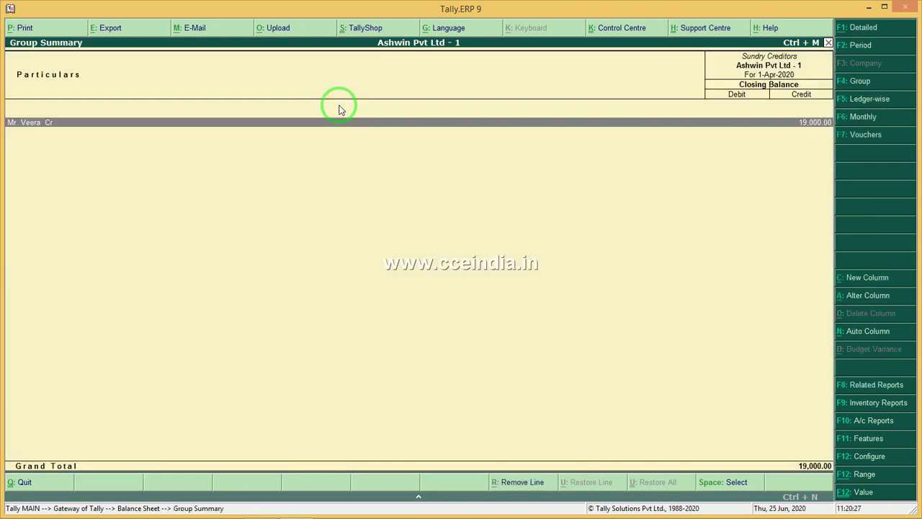
key(Return)
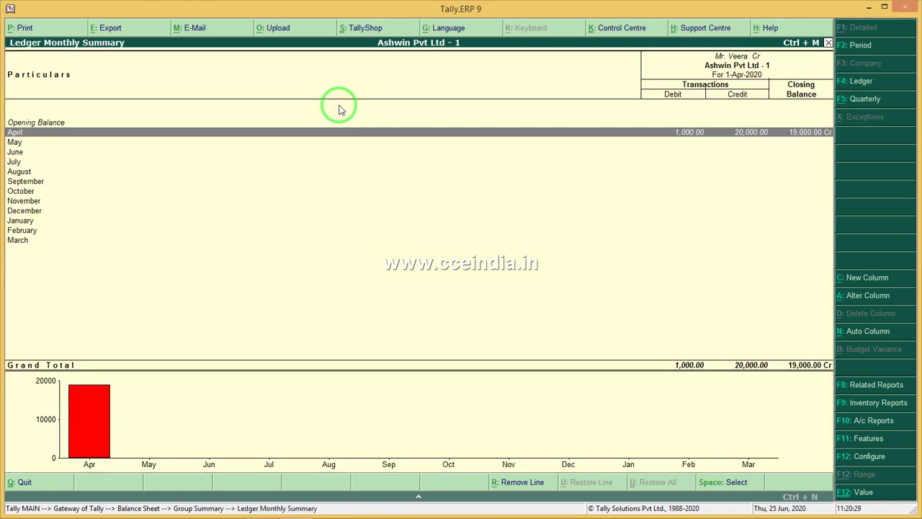
key(Return)
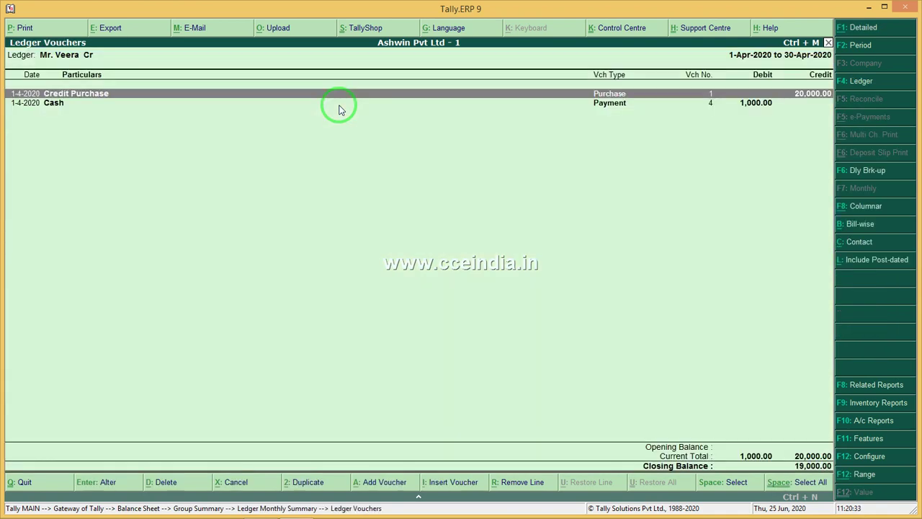
key(Down)
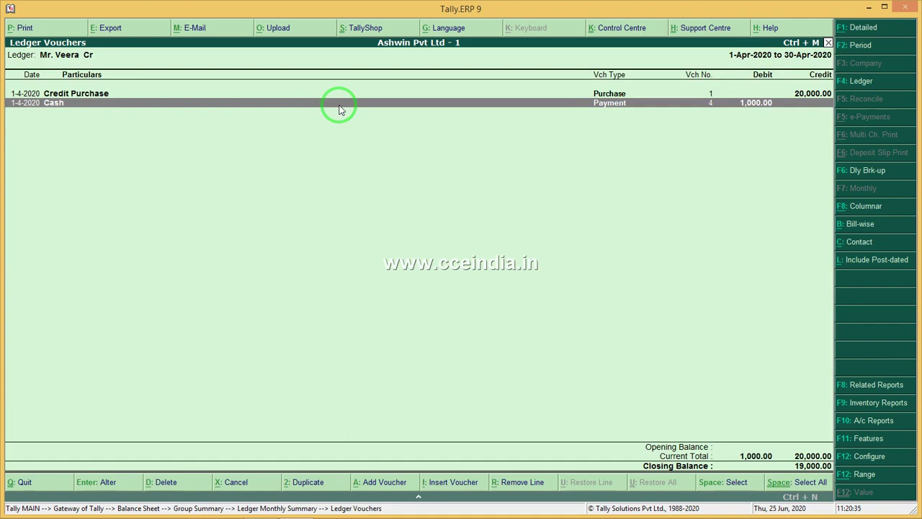
key(Escape)
key(Escape)
key(Escape)
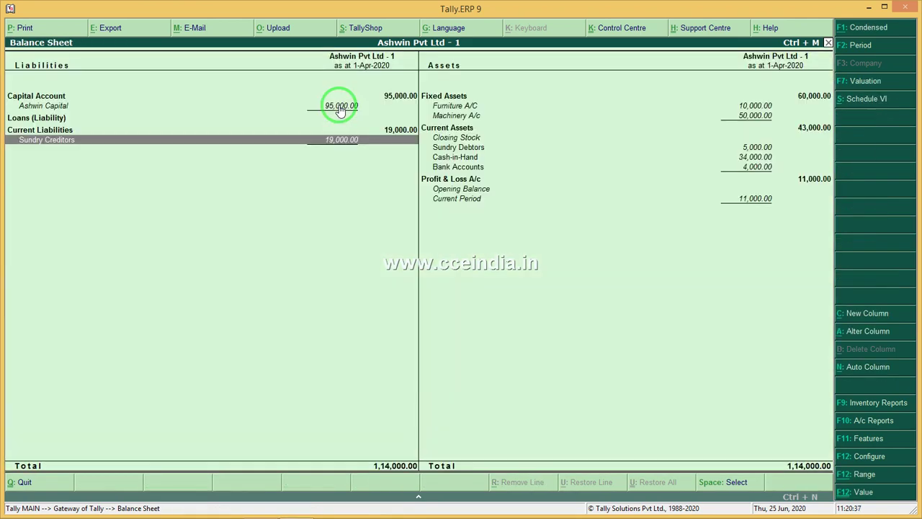
Step: Review the Furniture and Machinery accounts under Fixed Assets in the Balance Sheet
mouse_move(63, 54)
mouse_down()
mouse_move(65, 209)
mouse_move(95, 323)
mouse_move(531, 99)
mouse_move(535, 195)
mouse_up()
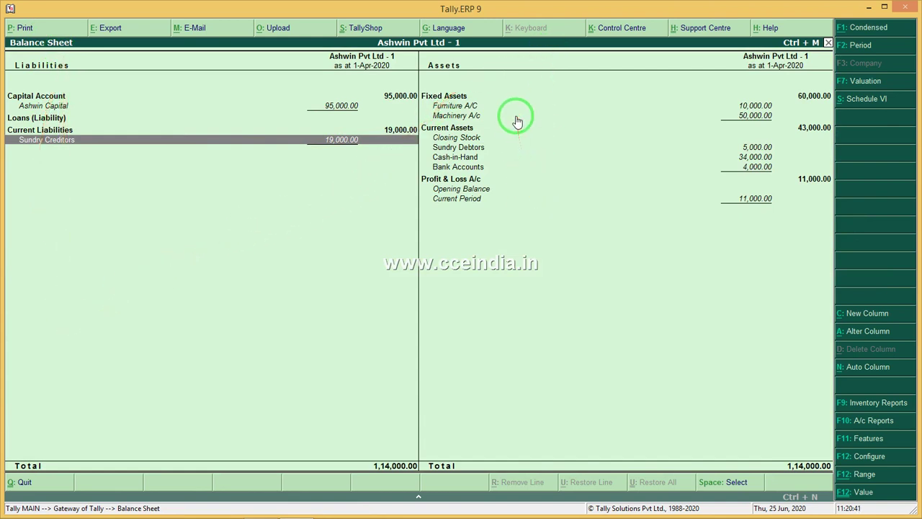
click(484, 106)
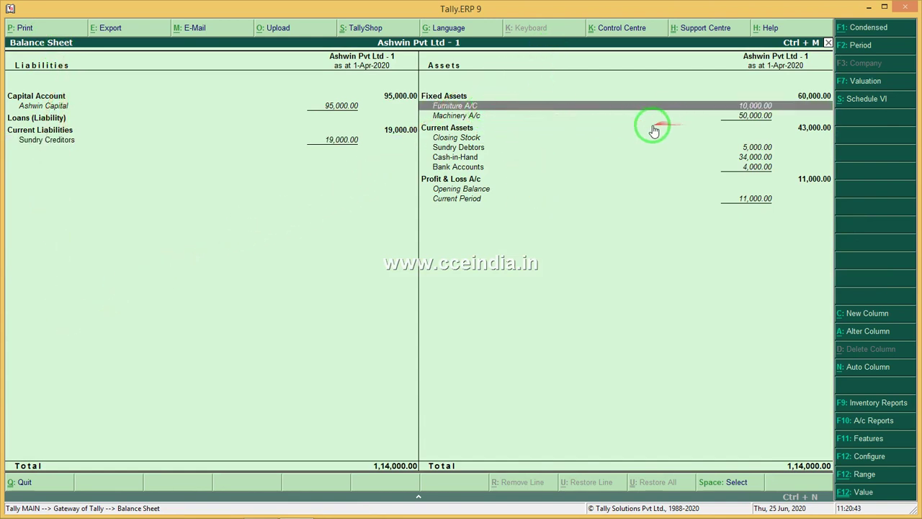
click(465, 117)
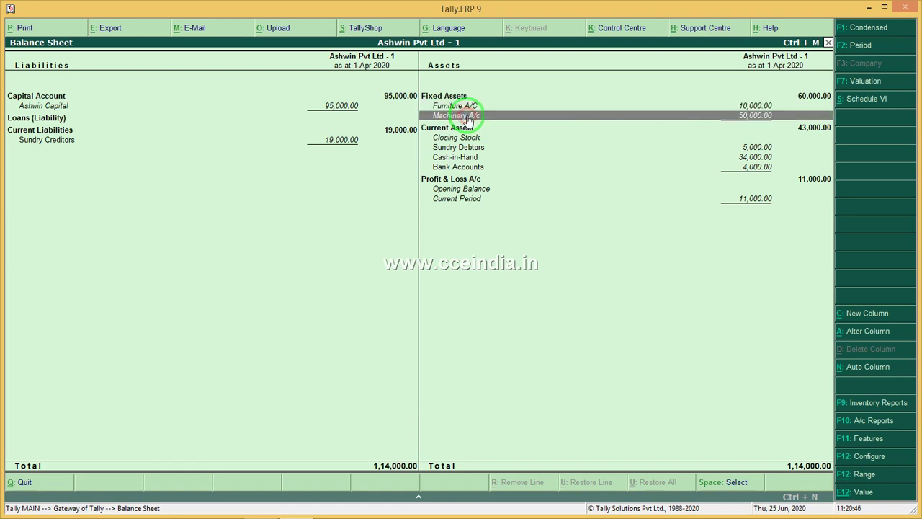
Step: Examine the customer's April sales and receipt vouchers under Sundry Debtors and return to the Balance Sheet
click(468, 149)
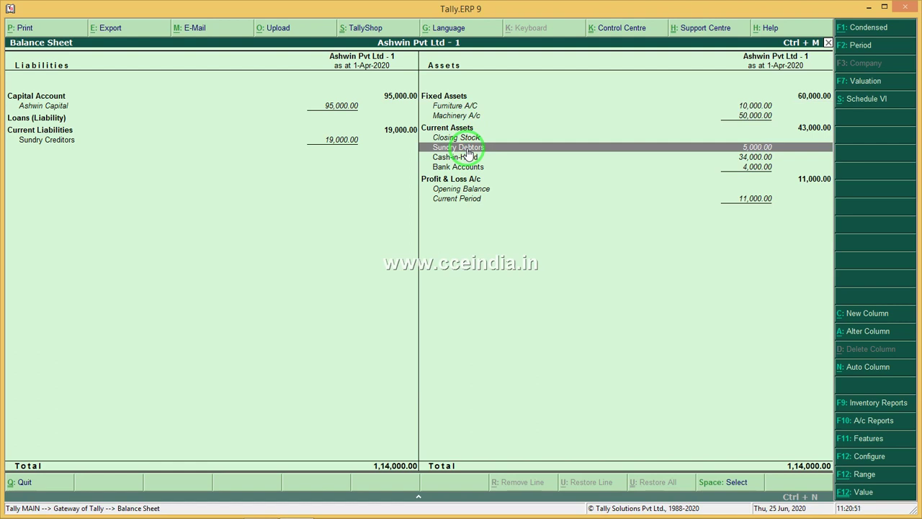
click(467, 150)
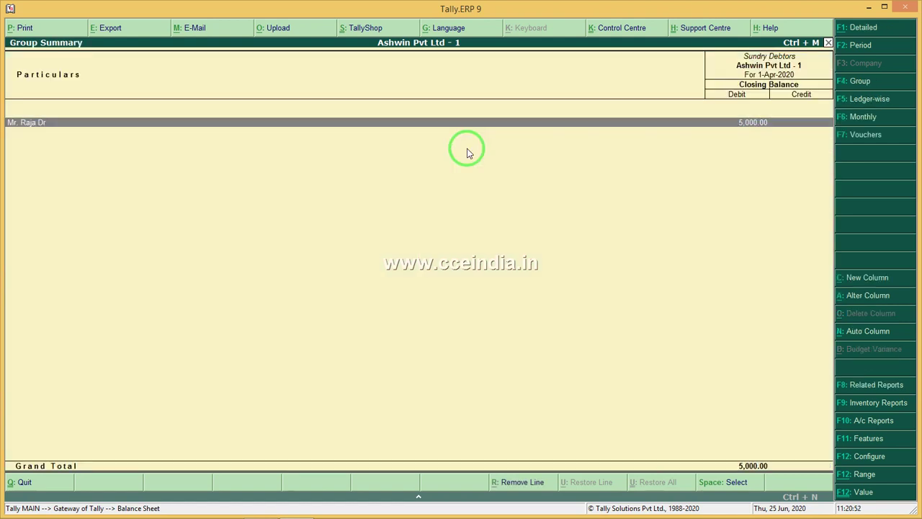
key(Return)
key(Return)
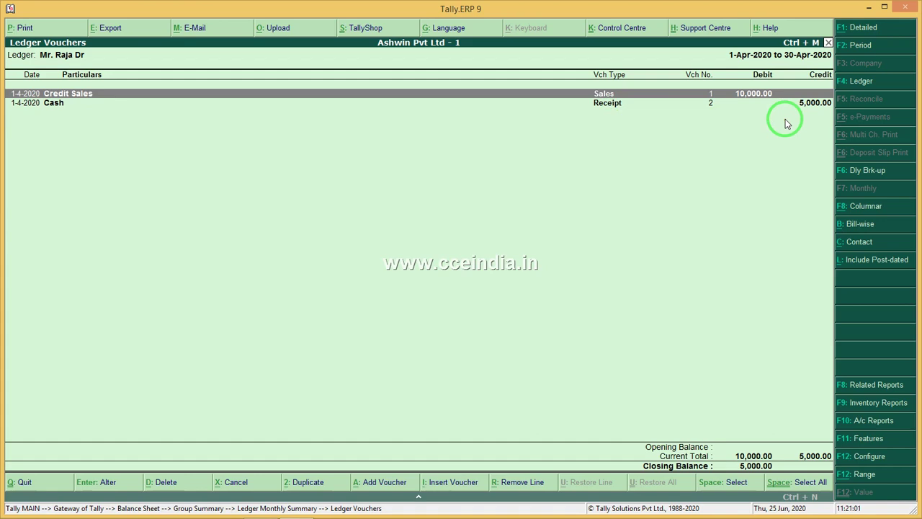
key(Escape)
key(Escape)
key(Escape)
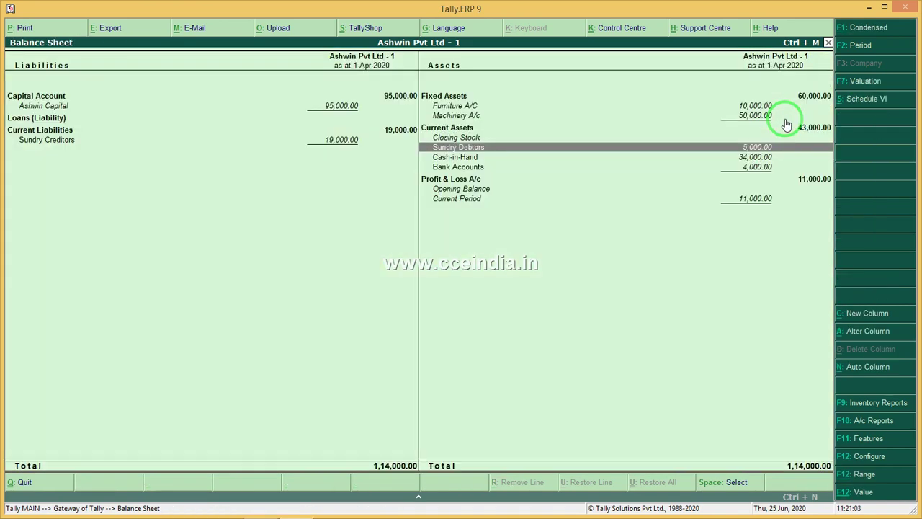
Step: Open the April vouchers of the Cash ledger under Cash-in-Hand
key(Down)
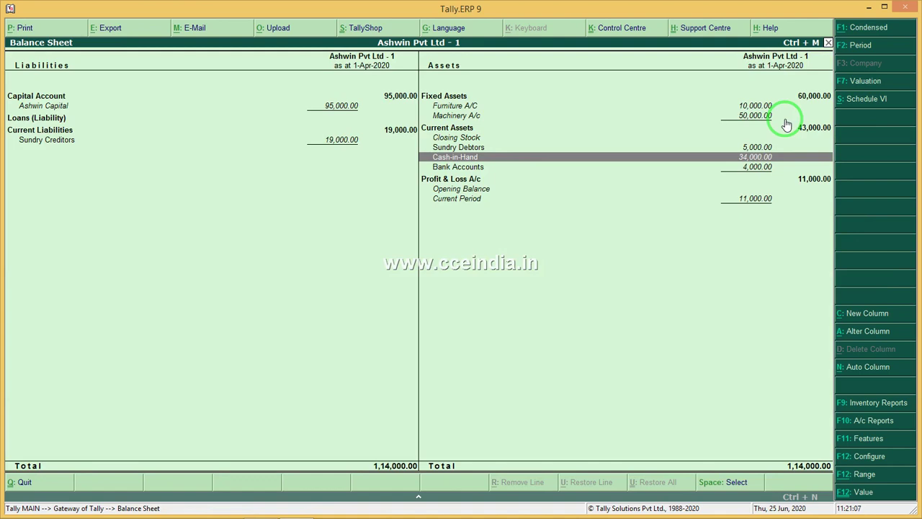
key(Return)
key(Return)
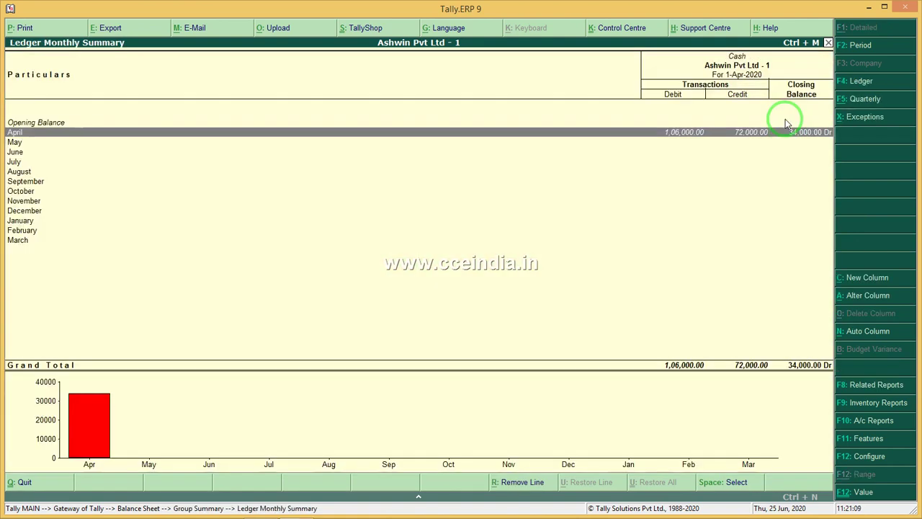
key(Return)
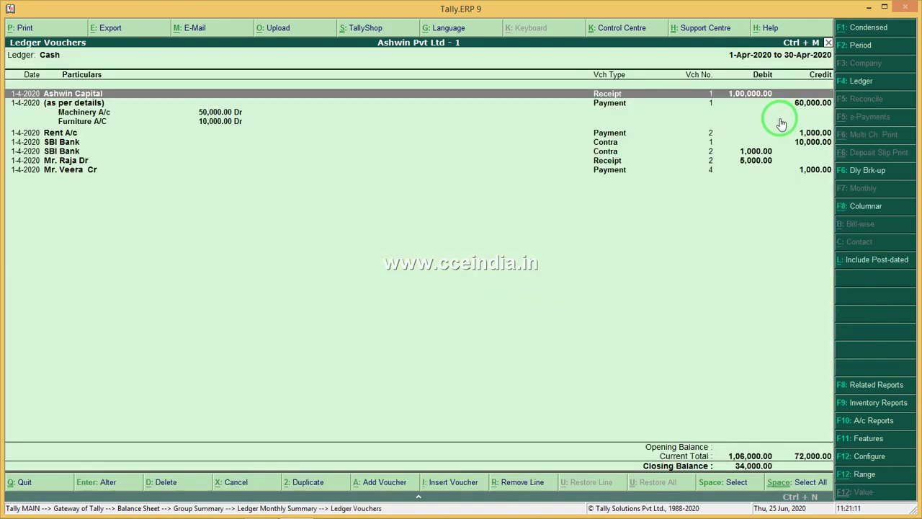
Step: Examine the payment, contra and receipt vouchers of the Cash ledger one by one, and return to the Gateway of Tally
click(611, 102)
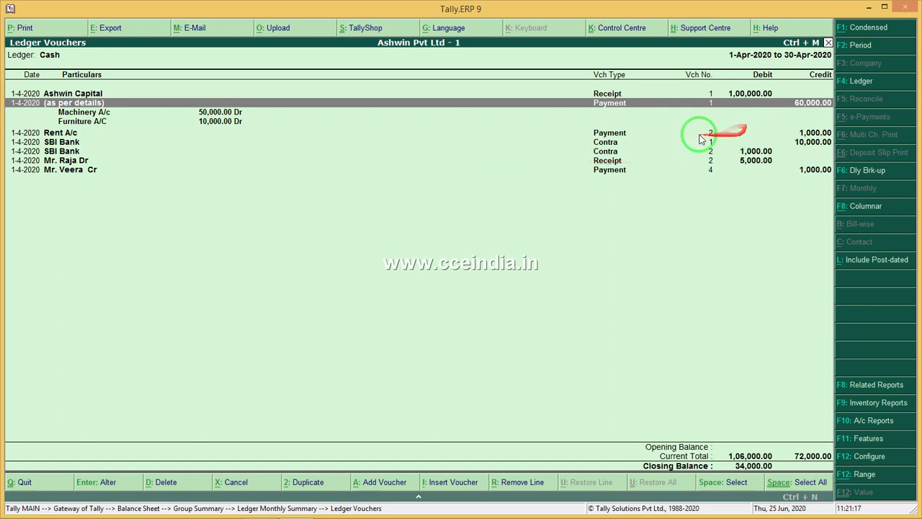
click(609, 134)
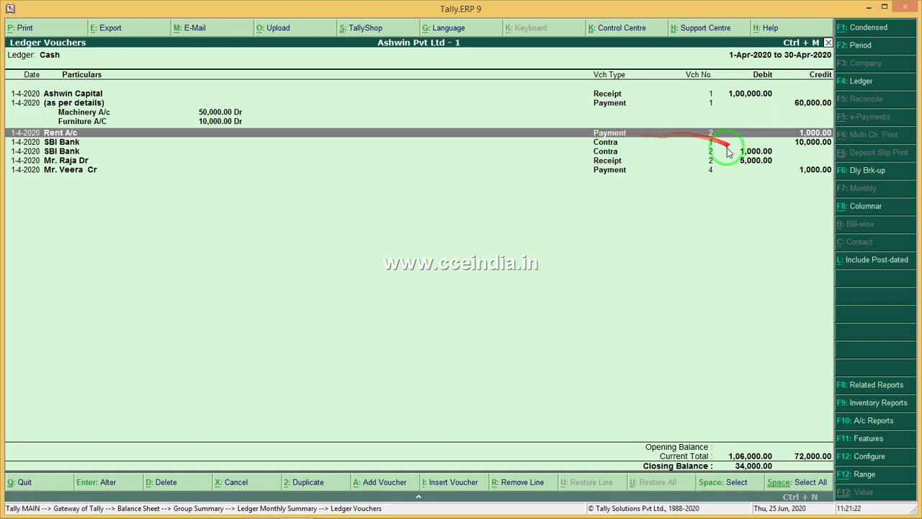
click(603, 143)
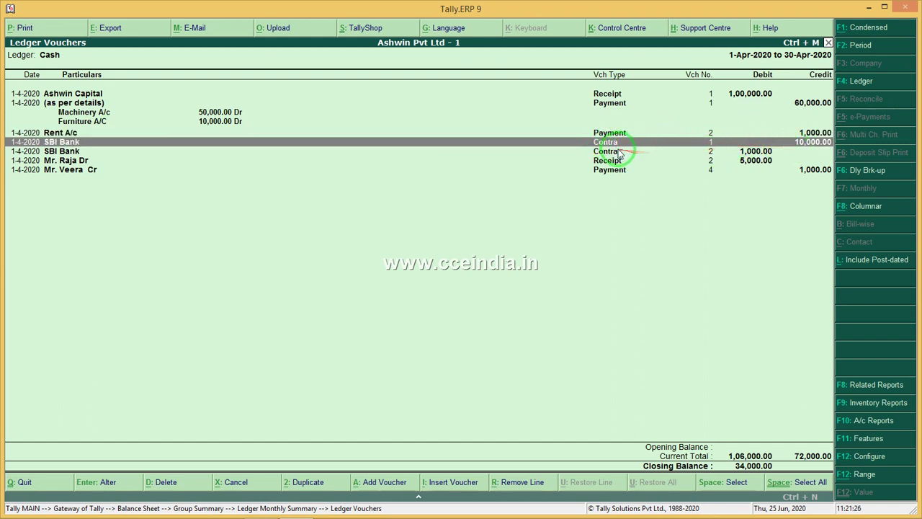
click(613, 152)
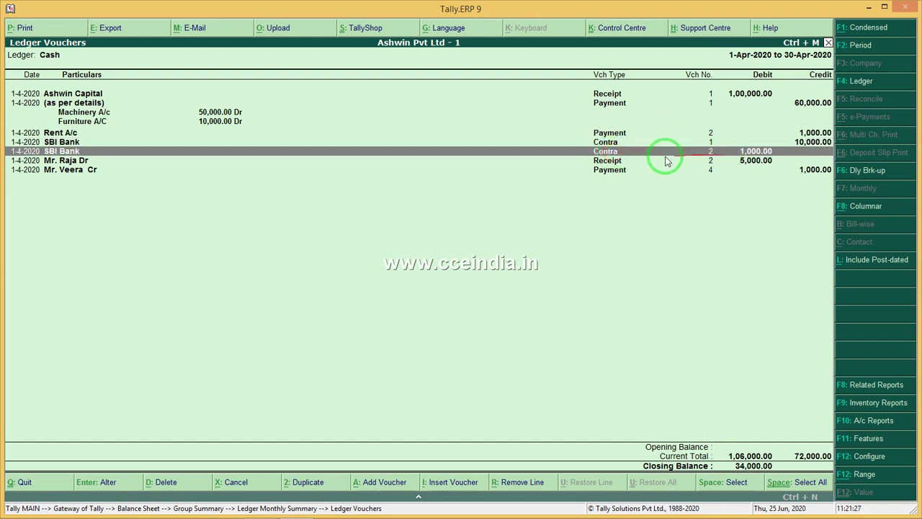
click(612, 162)
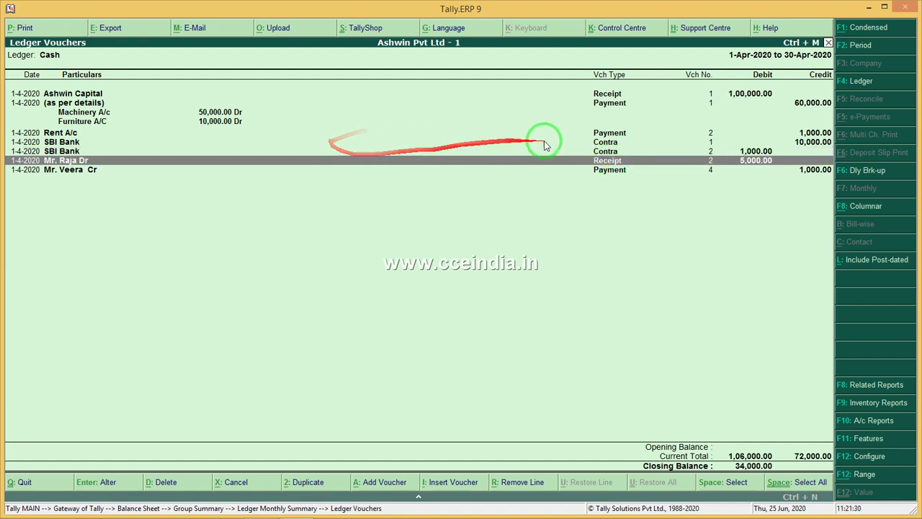
click(613, 171)
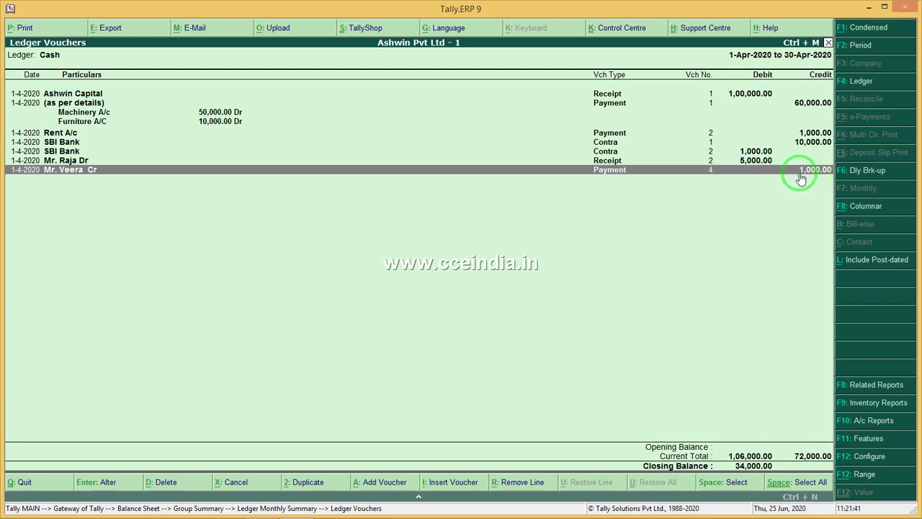
click(612, 163)
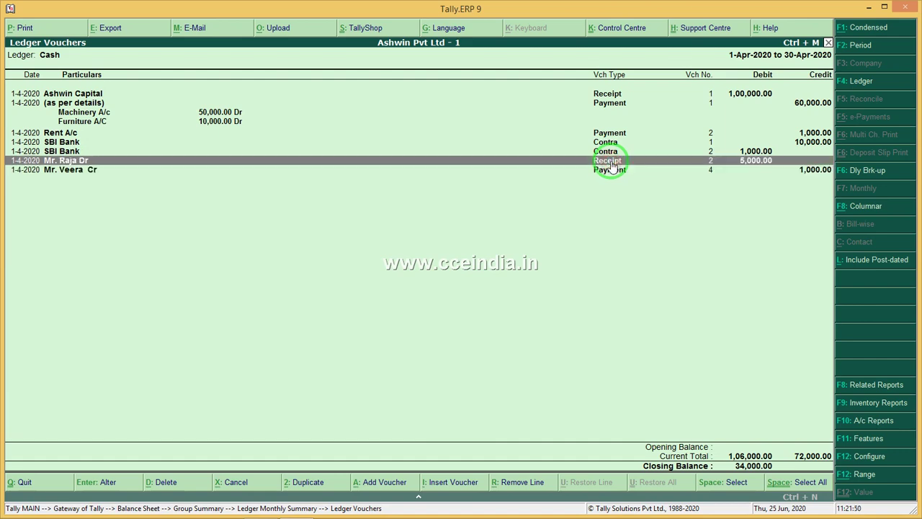
click(610, 172)
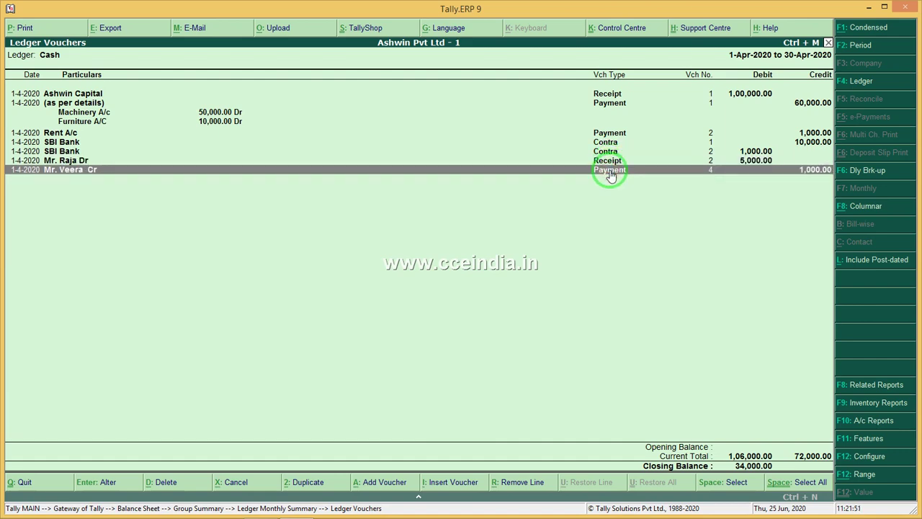
key(Escape)
key(Escape)
key(Escape)
key(Escape)
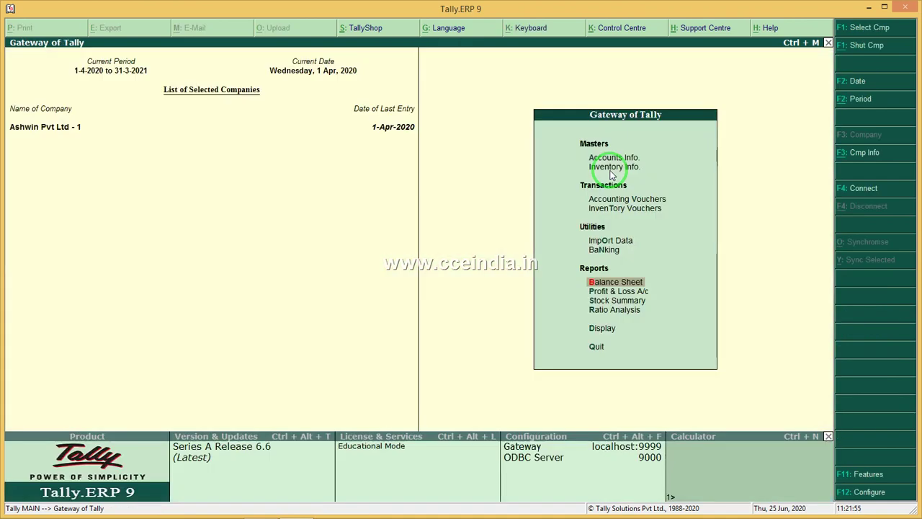
Step: Reopen the Balance Sheet for its total and replace the Balance sheet answer placeholder in the Word guide with 114000
key(Return)
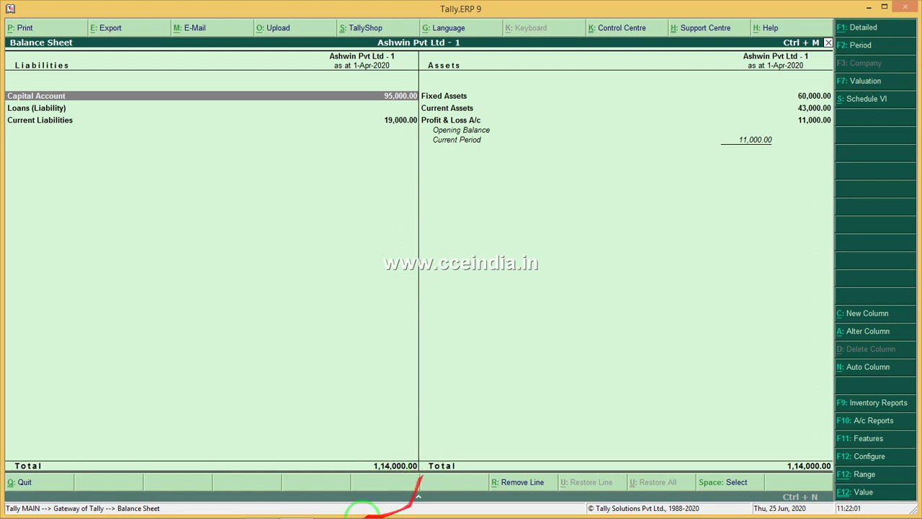
mouse_move(417, 515)
click(262, 508)
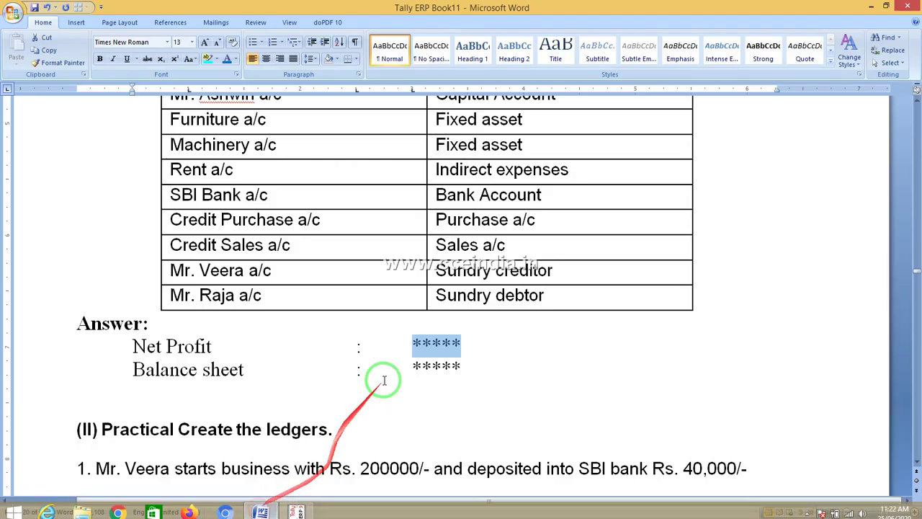
drag(464, 367, 414, 369)
text(114000)
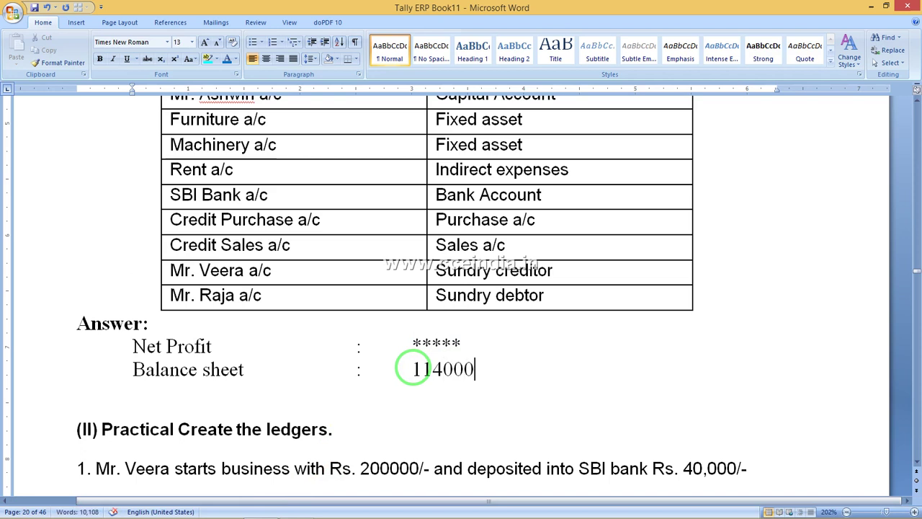
Step: Switch back to Tally, leave the Balance Sheet, and open the Profit & Loss A/c in detailed view
click(294, 508)
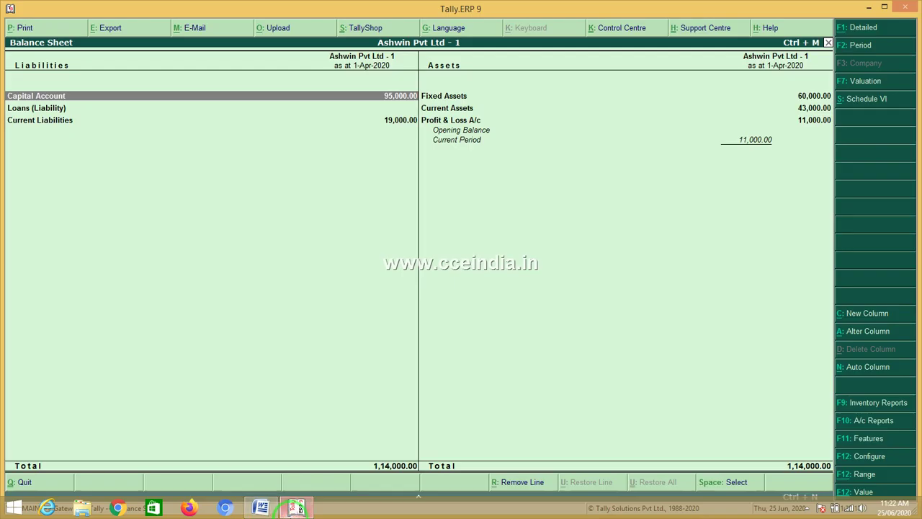
click(294, 509)
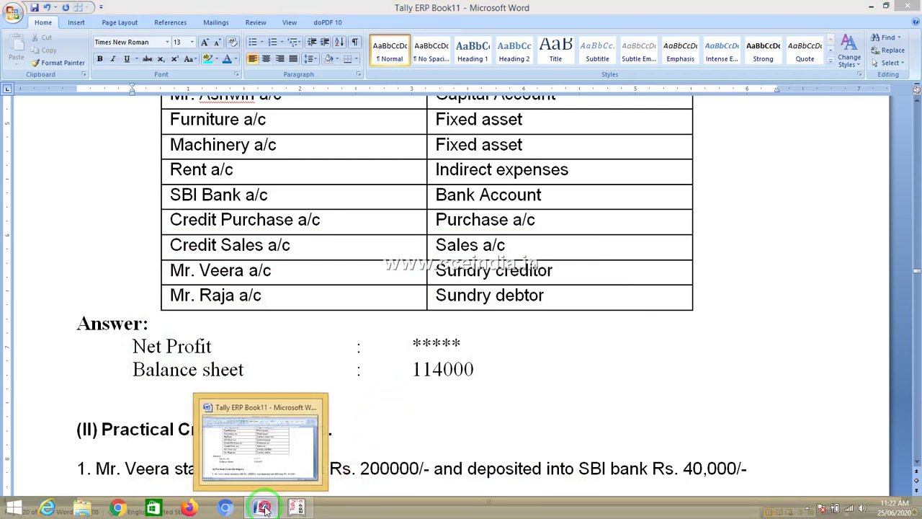
click(264, 509)
click(295, 509)
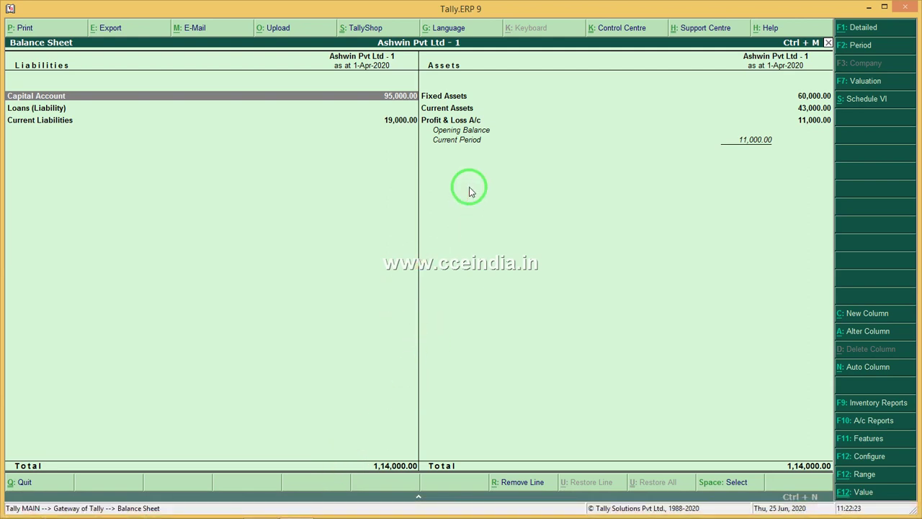
key(Escape)
key(Down)
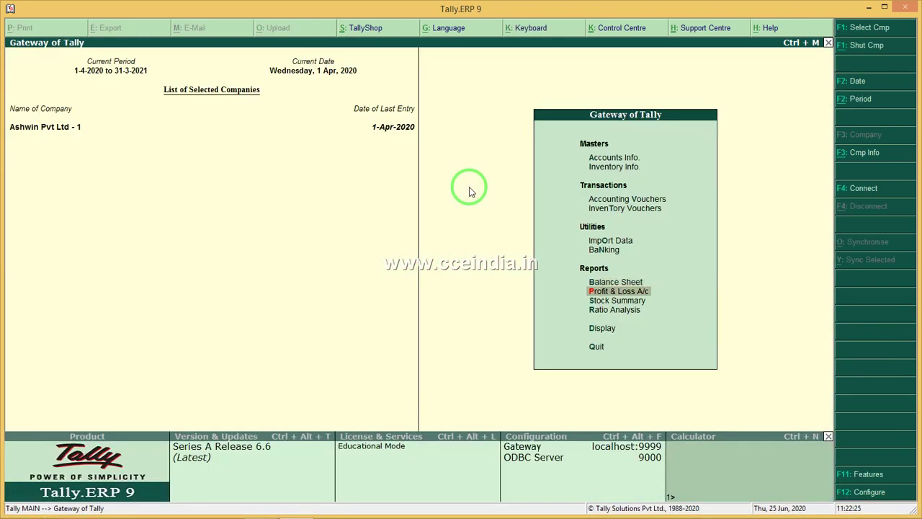
key(Return)
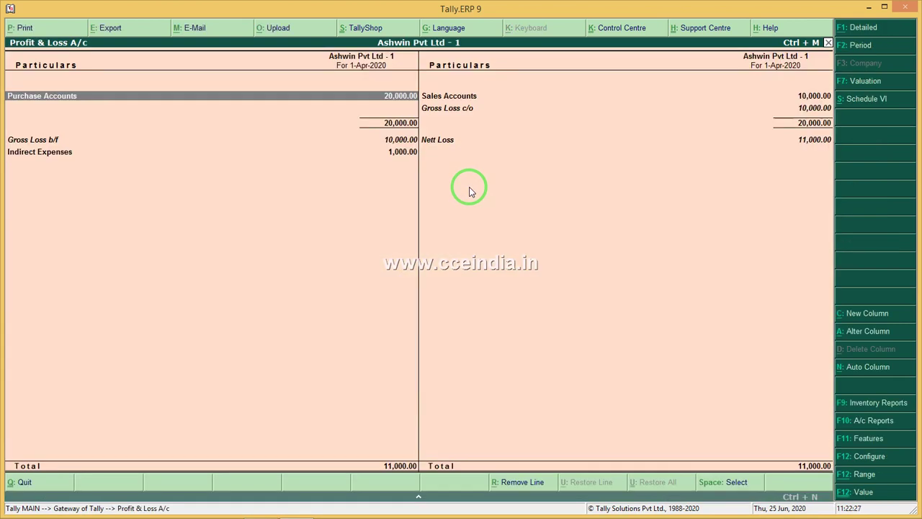
key(alt+F1)
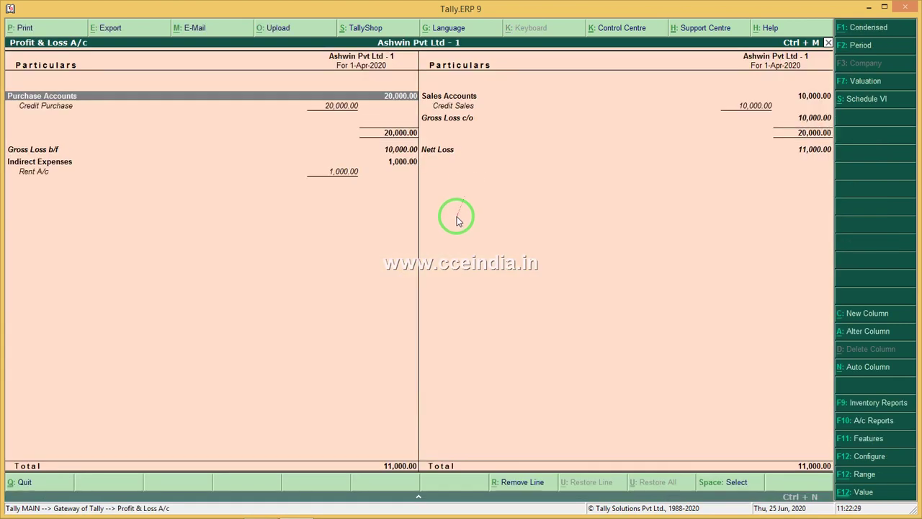
Step: Examine the Credit Purchase, Credit Sales, Rent A/c and Nett Loss lines in the Profit & Loss A/c
click(314, 108)
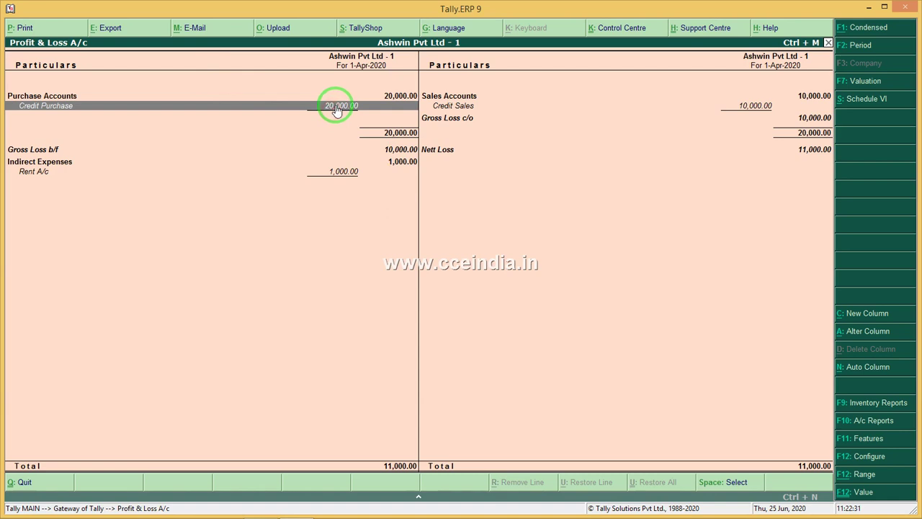
click(755, 108)
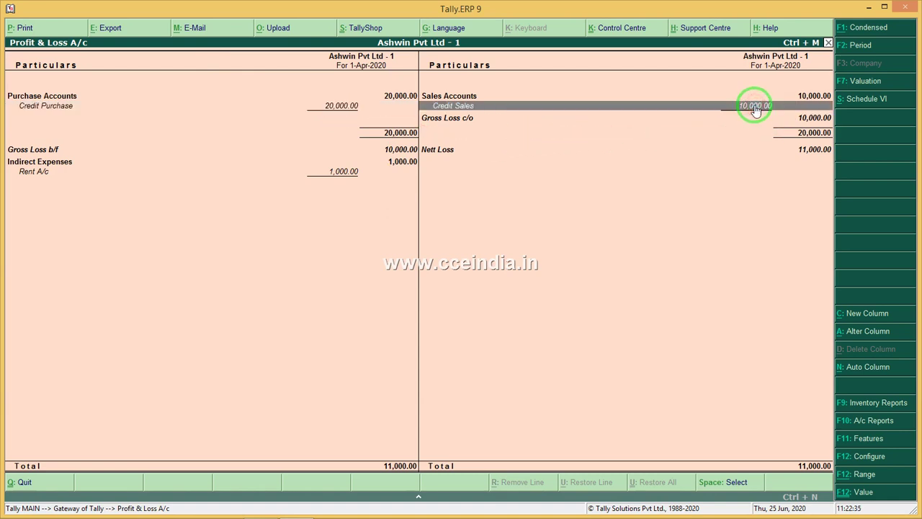
click(343, 175)
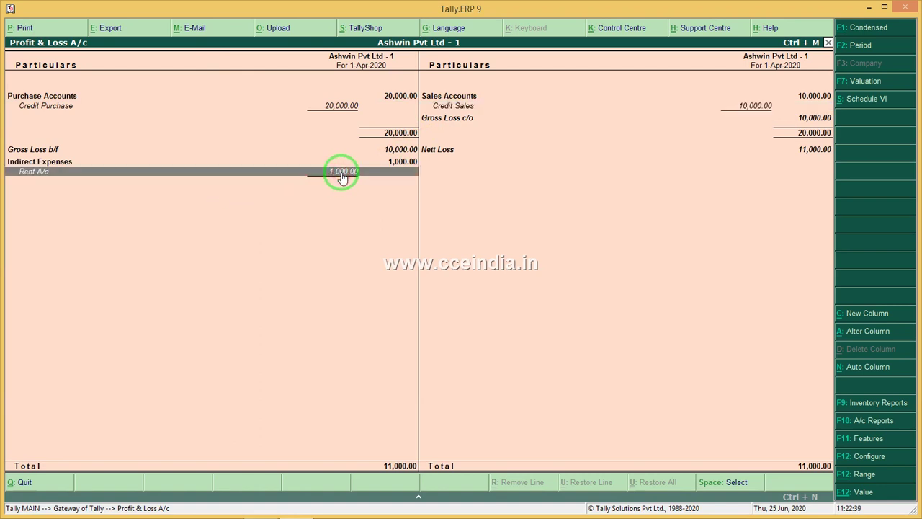
click(342, 108)
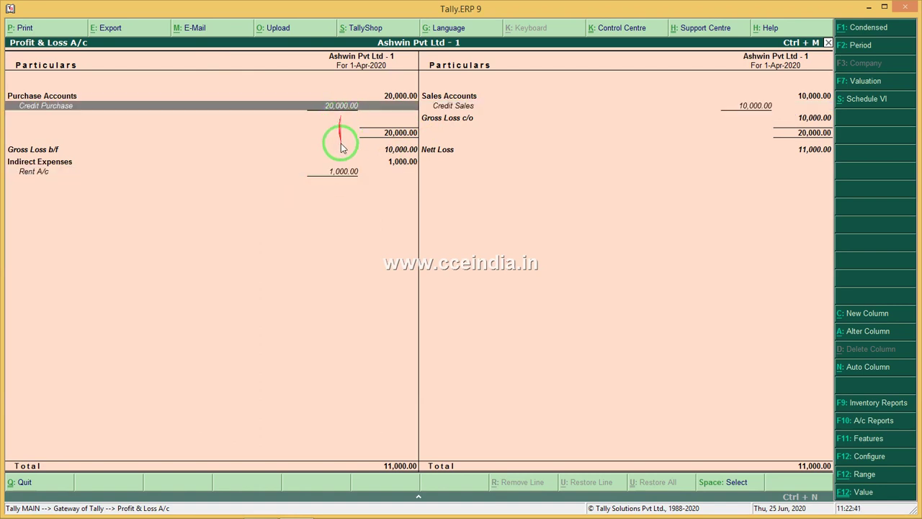
click(344, 176)
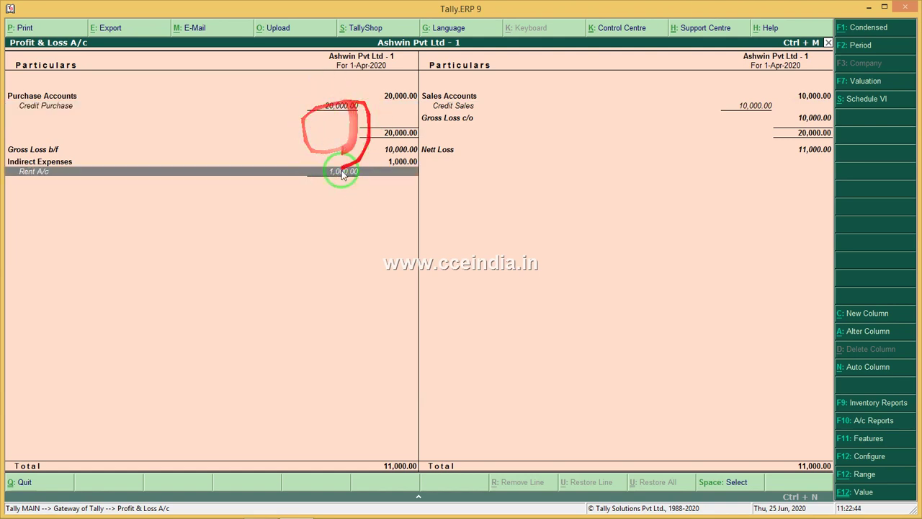
click(754, 113)
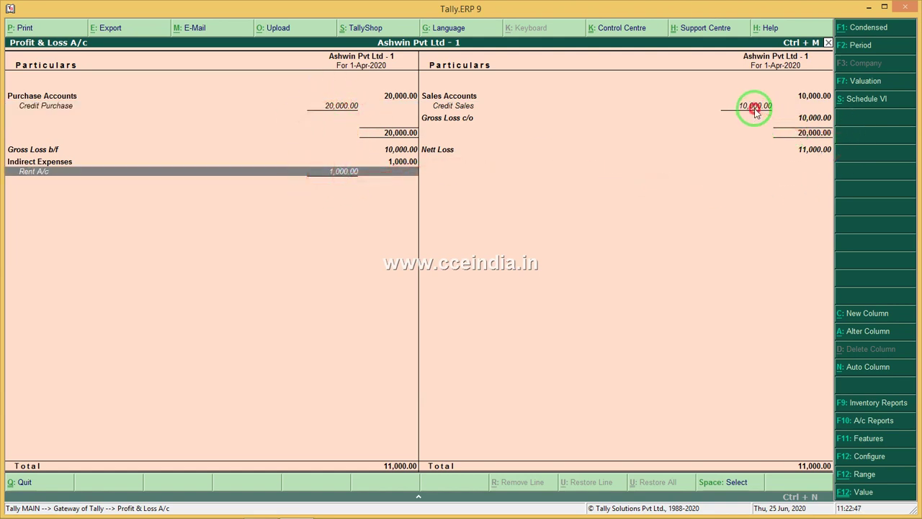
click(811, 154)
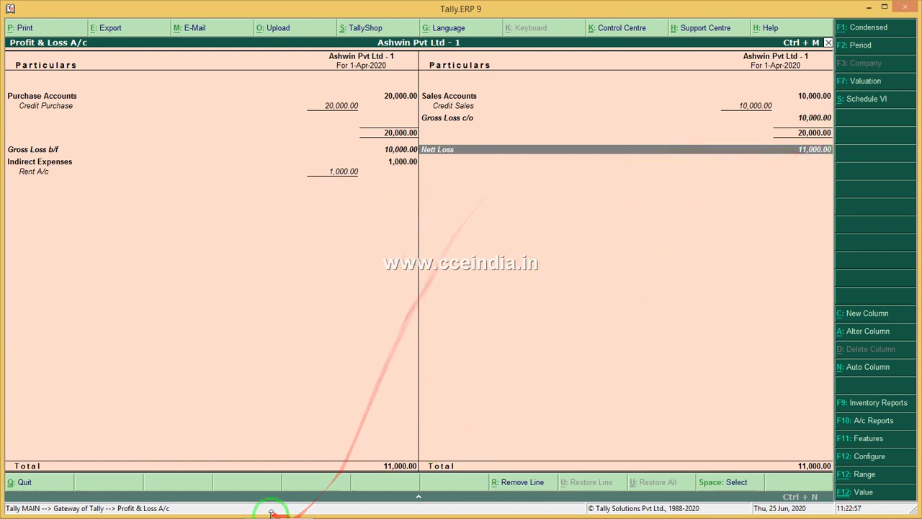
Step: Switch to the Word guide and replace the Net Profit answer placeholder with 11000 (Loss), rechecking the Nett Loss line in Tally
mouse_move(264, 513)
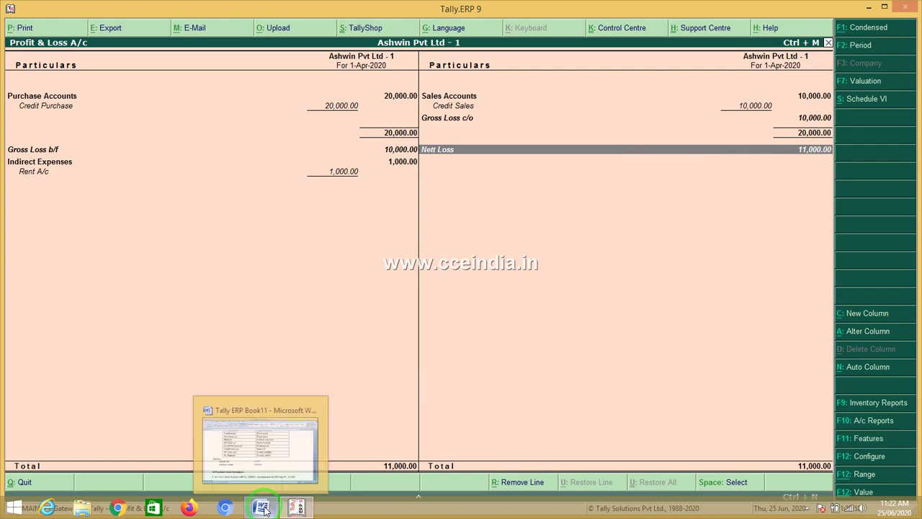
click(262, 508)
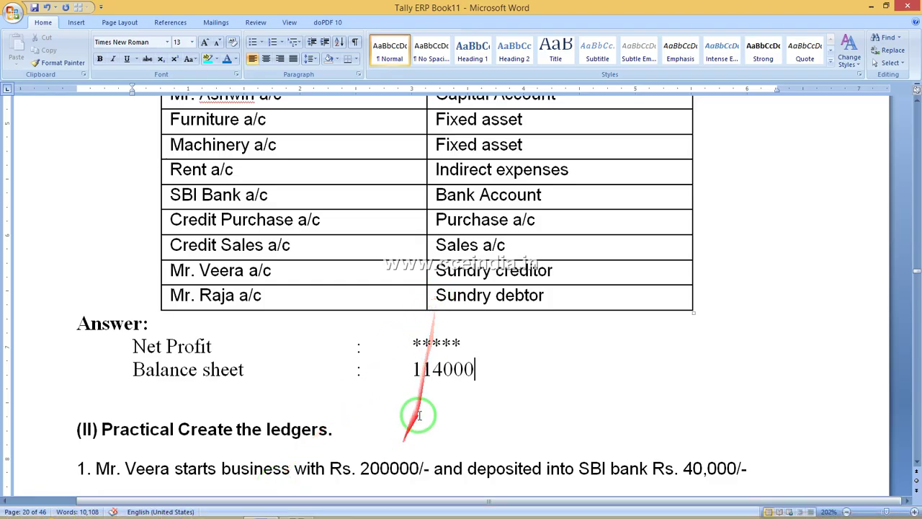
drag(468, 343, 415, 340)
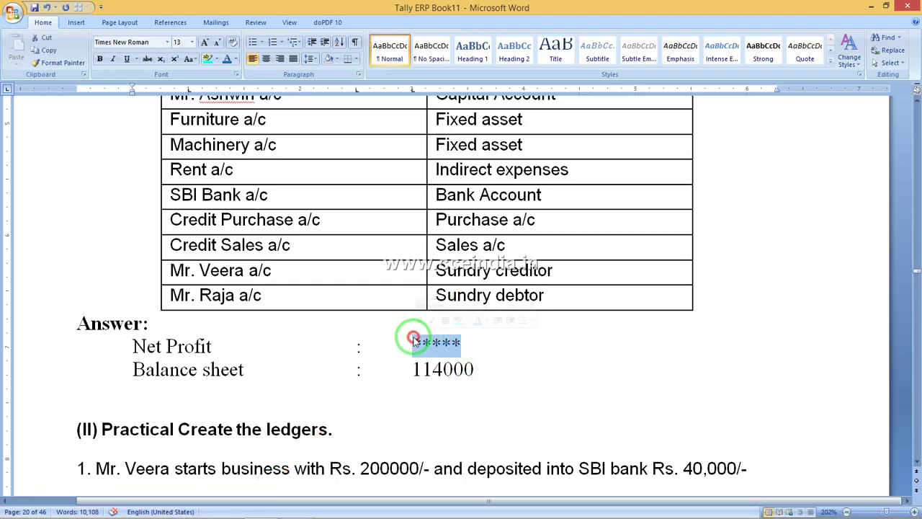
text(11)
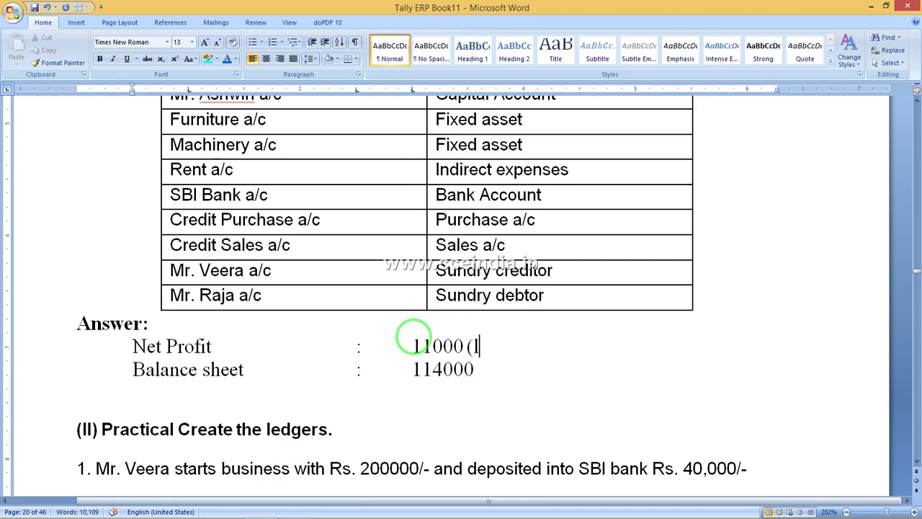
text(000 (1)
mouse_move(266, 510)
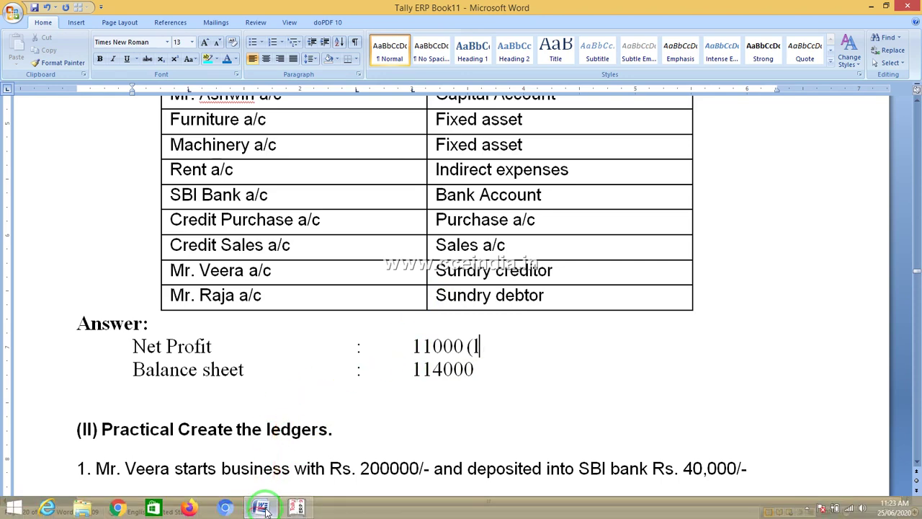
click(296, 509)
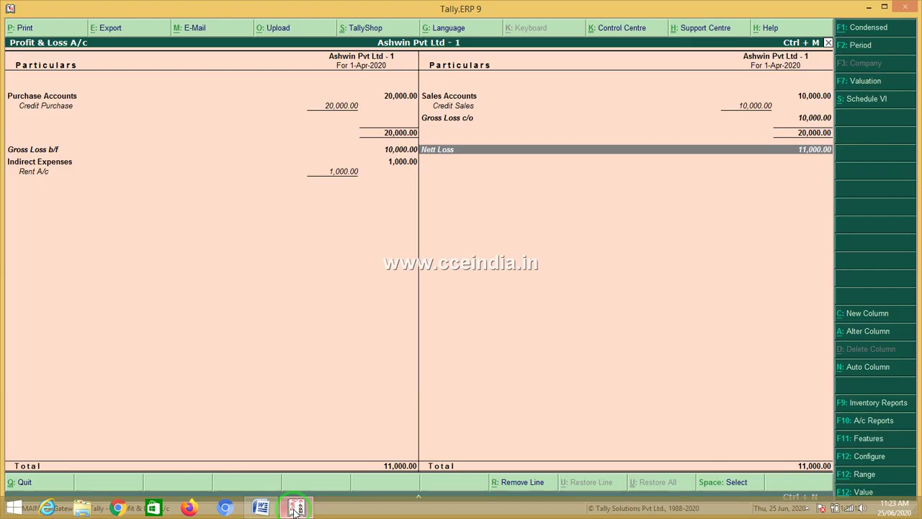
click(262, 510)
mouse_move(260, 509)
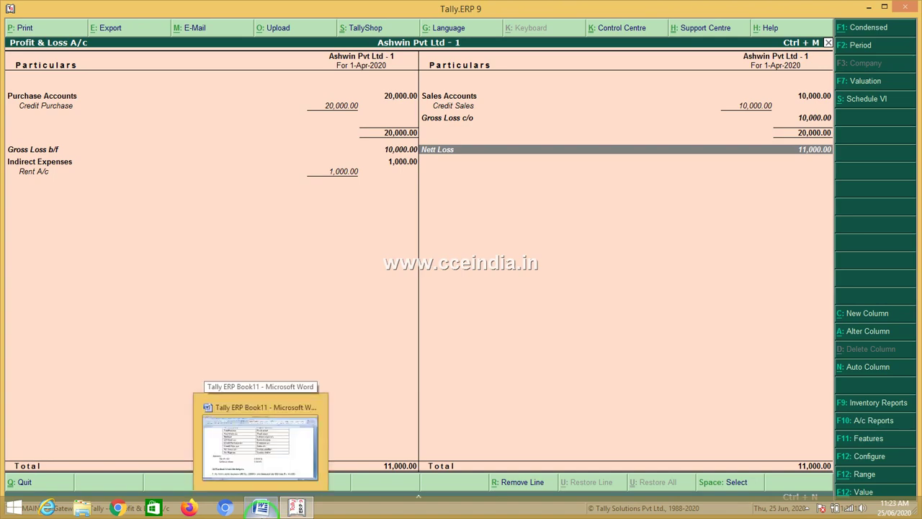
click(260, 445)
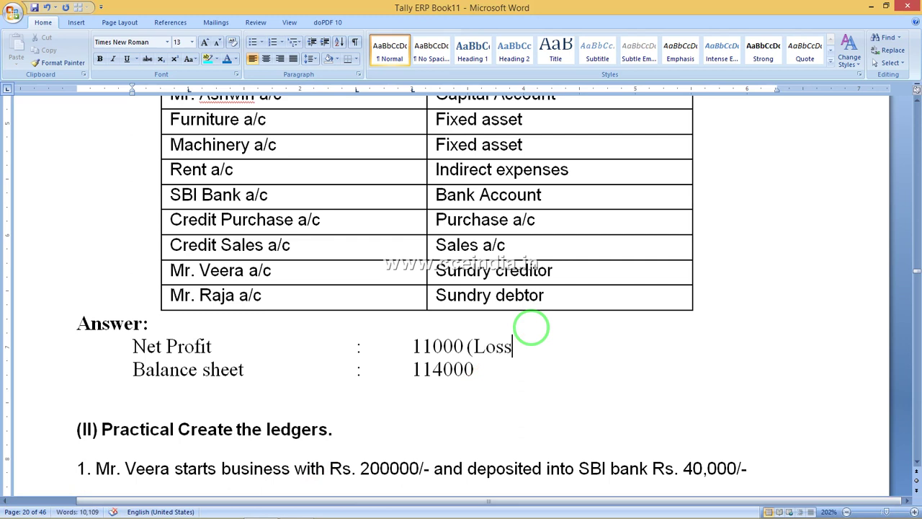
Step: Make the Net Profit answer 11000 (Loss) bold in the guide's Answer section
drag(522, 347, 416, 341)
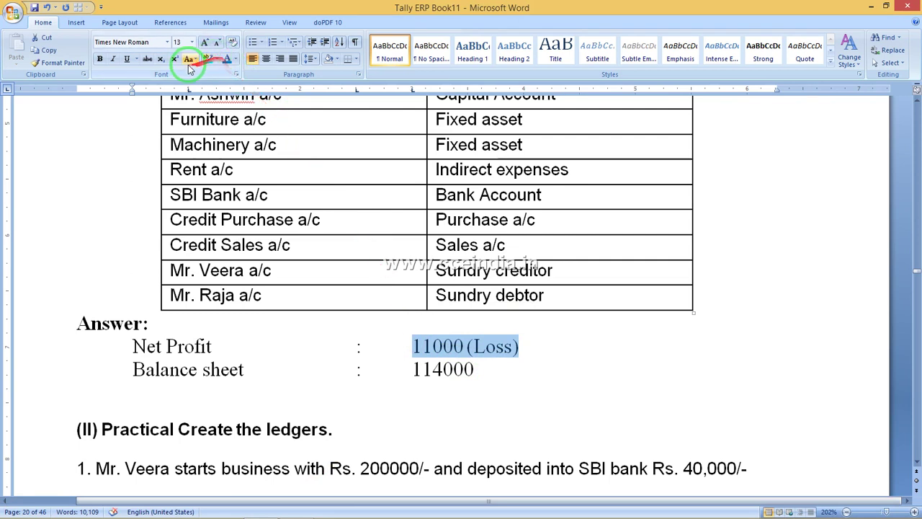
click(101, 59)
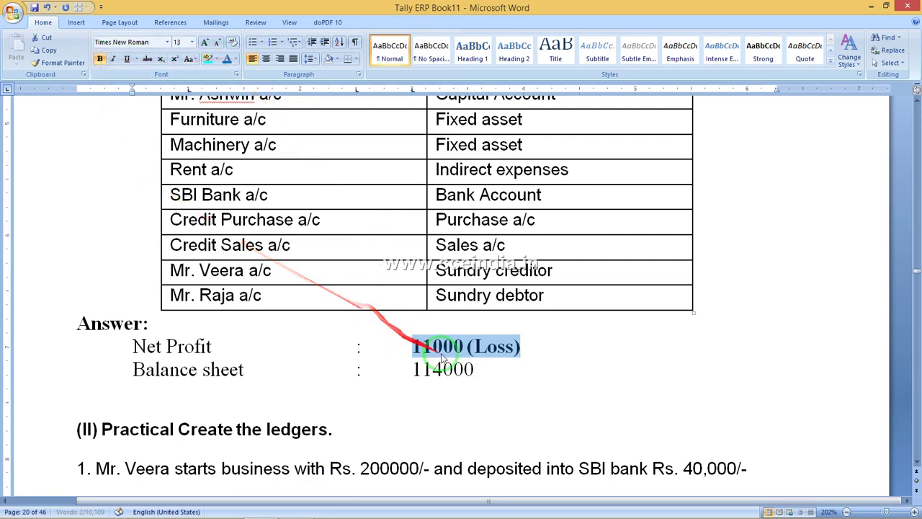